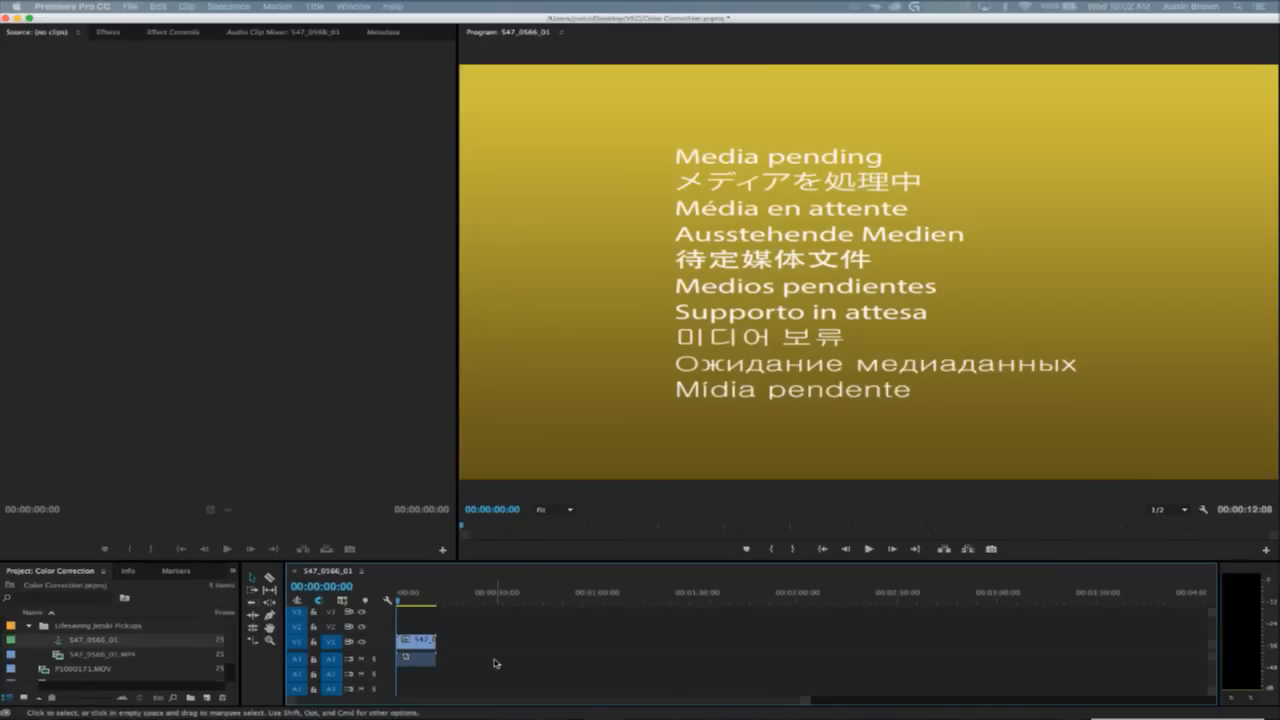
Position the playhead at 00:00:00:20 in the sequence so that the beach footage is previewed.
{"action": "left_click", "coordinate": [404, 600]}
{"action": "left_click_drag", "start_coordinate": [404, 601], "coordinate": [400, 602]}
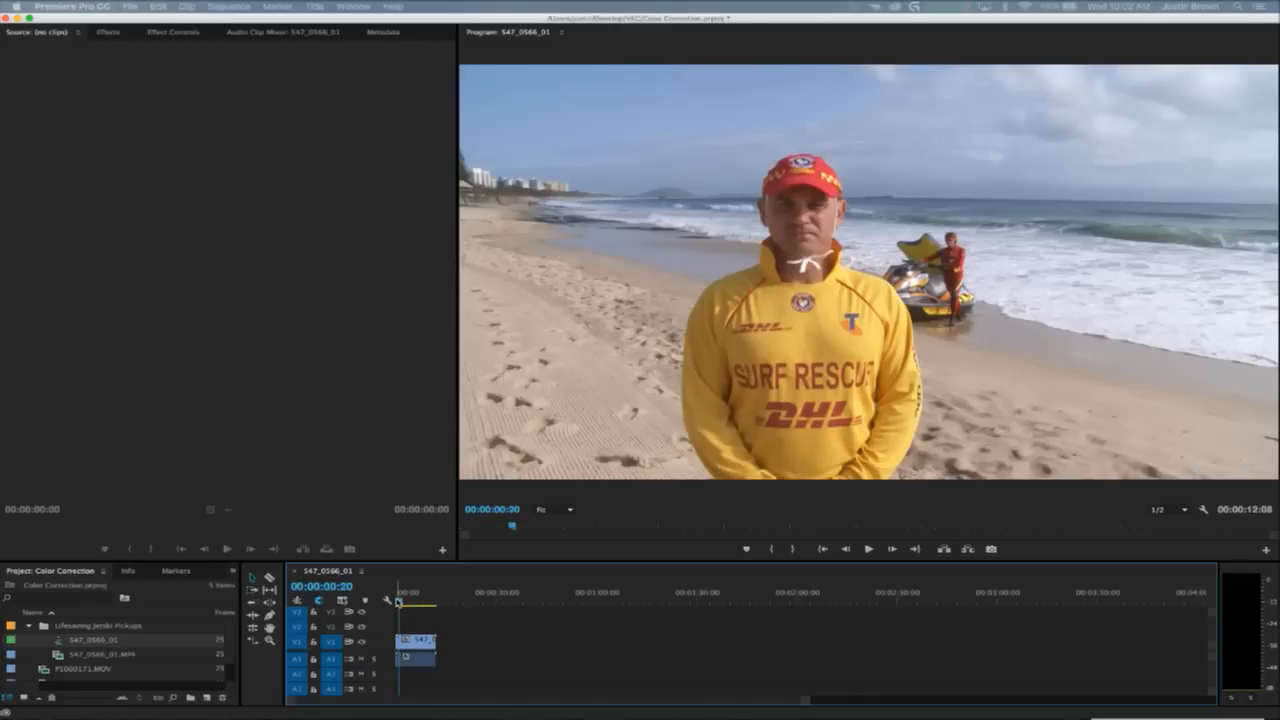
{"action": "left_click_drag", "start_coordinate": [398, 601], "coordinate": [399, 604]}
Apply the Brightness & Contrast effect from the Color Correction group to the video clip on track V1.
{"action": "left_click", "coordinate": [109, 33]}
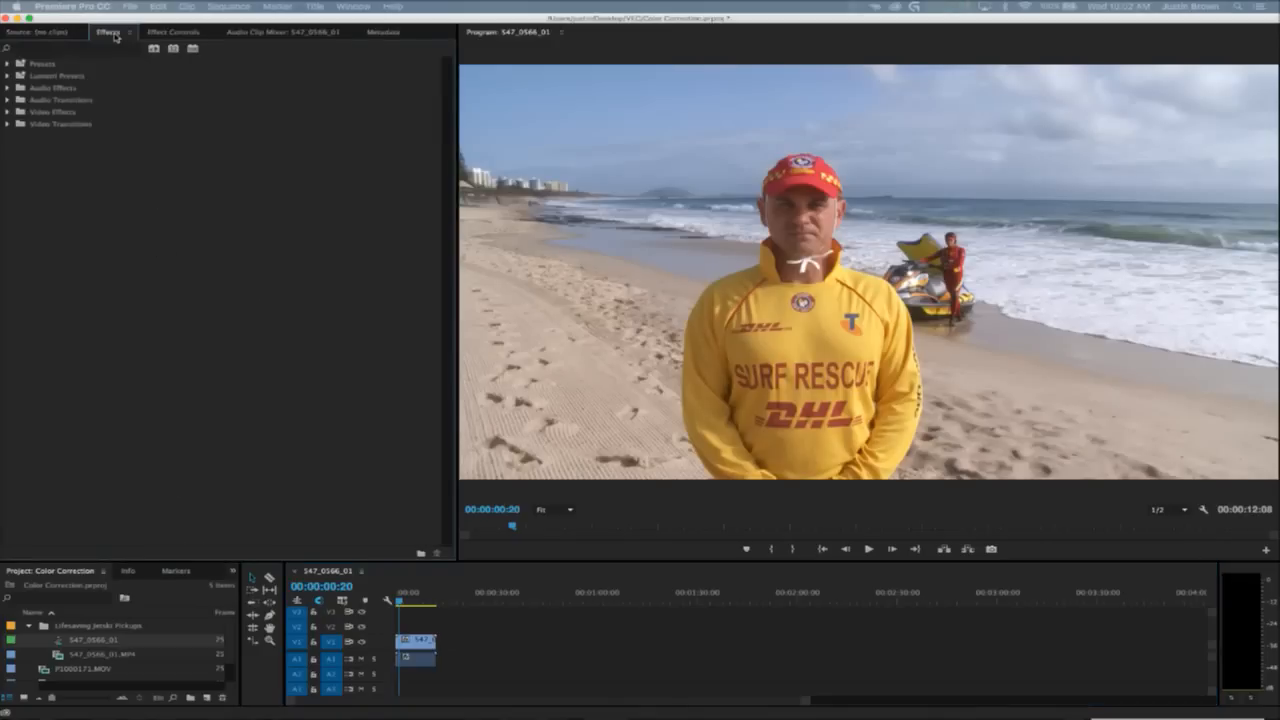
{"action": "left_click", "coordinate": [8, 112]}
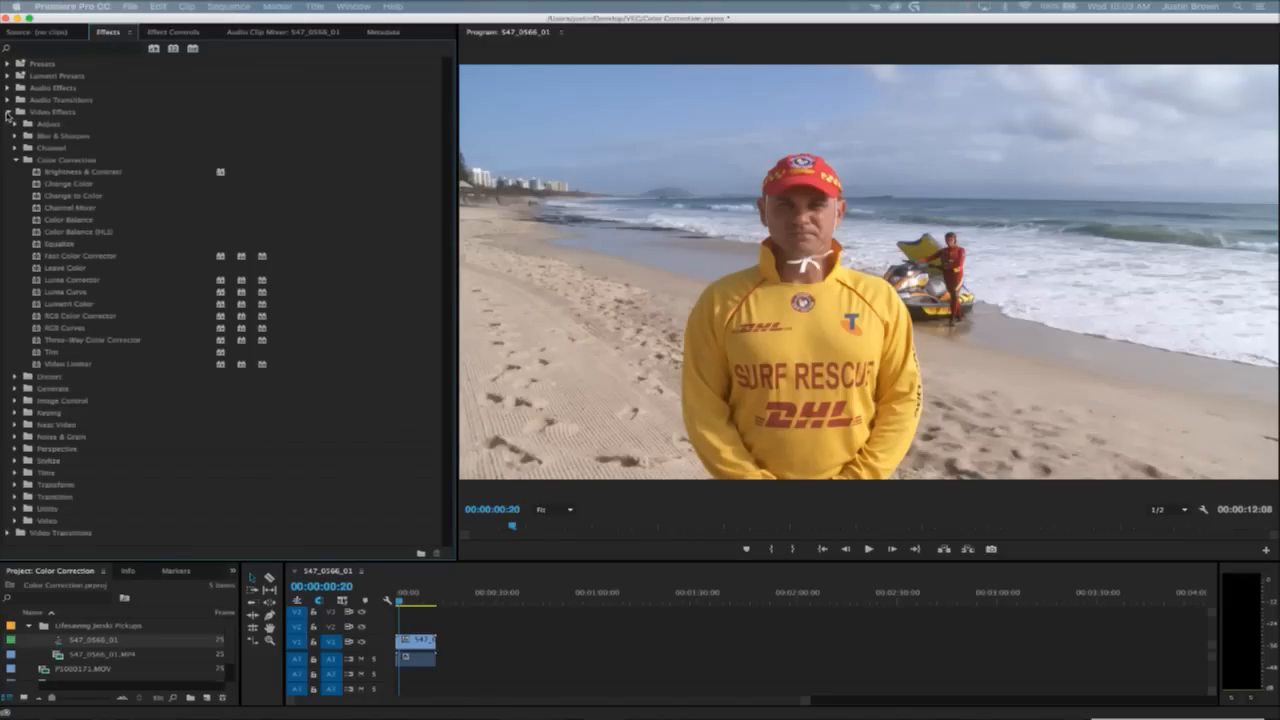
{"action": "left_click", "coordinate": [65, 162]}
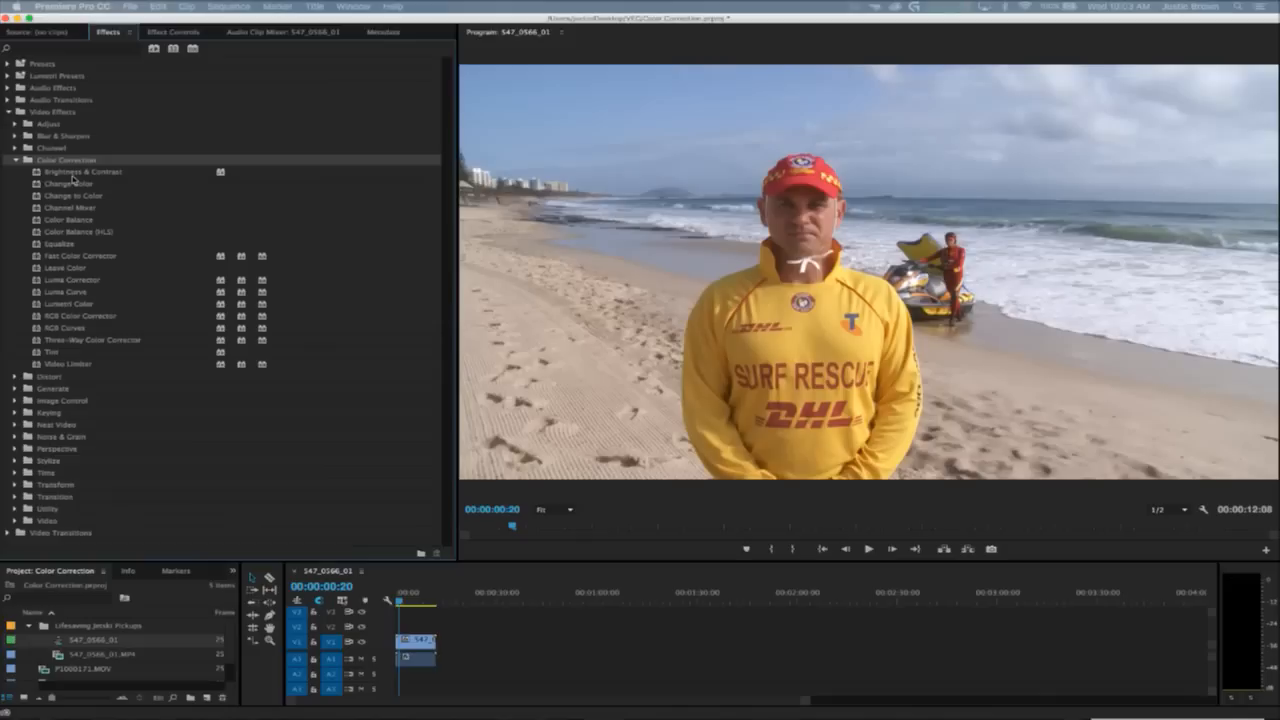
{"action": "left_click", "coordinate": [67, 174]}
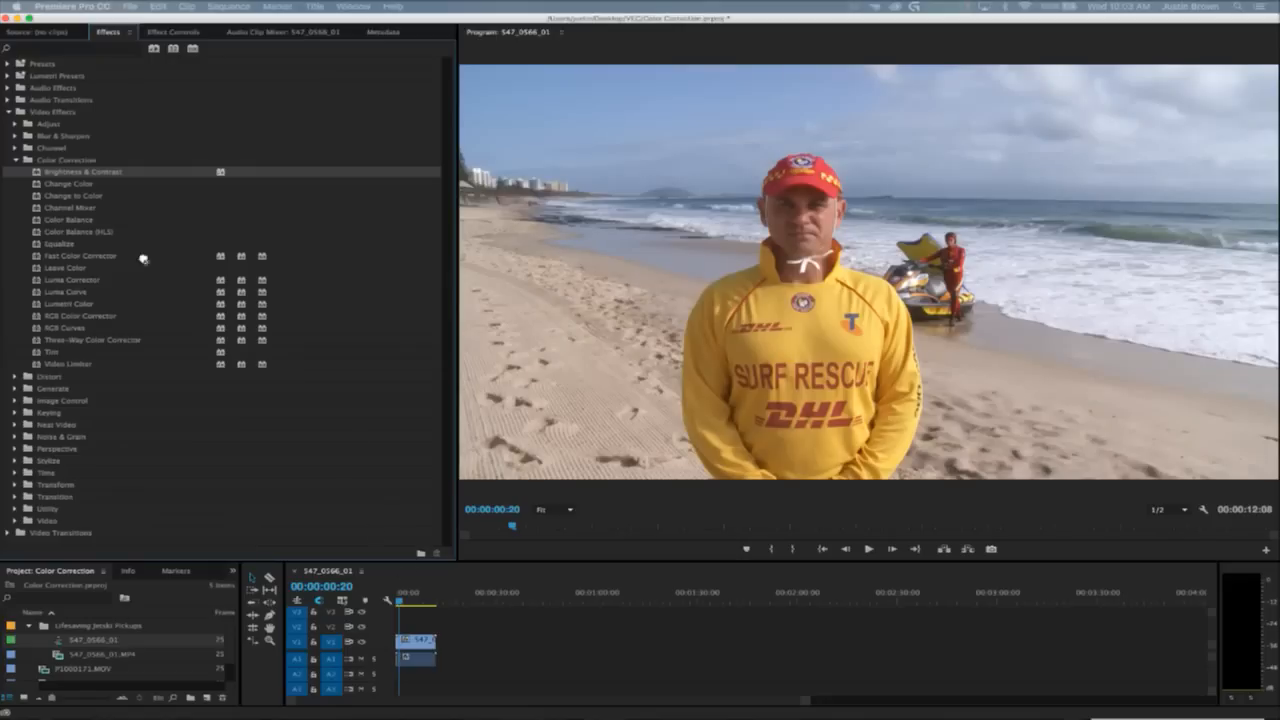
{"action": "left_click_drag", "start_coordinate": [70, 172], "coordinate": [415, 642]}
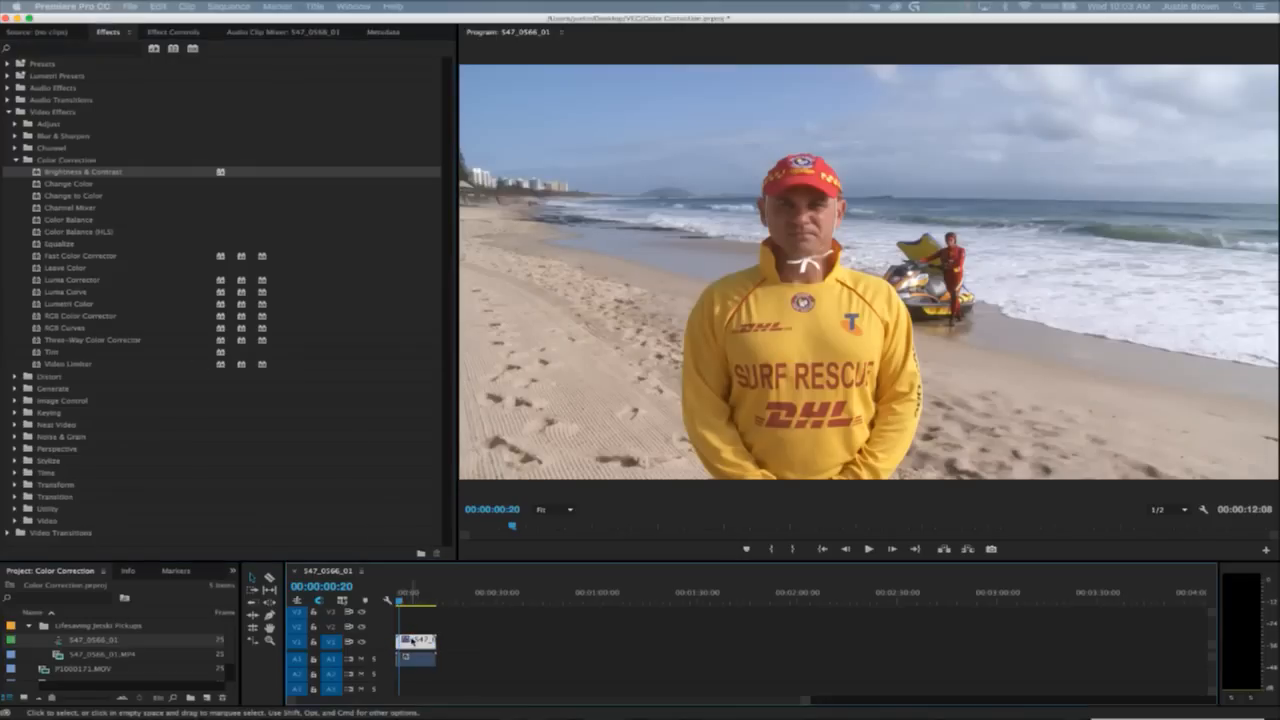
Set the clip's Brightness to 26 and its Contrast to 37.
{"action": "left_click", "coordinate": [180, 35]}
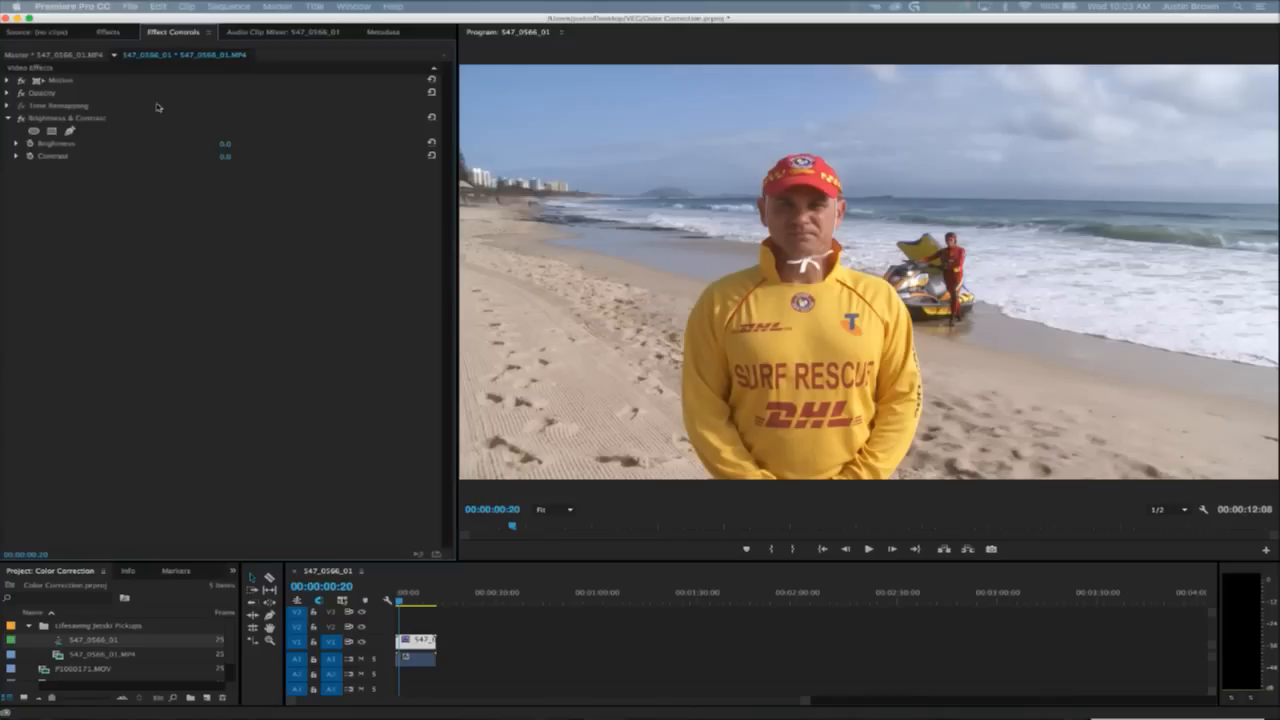
{"action": "mouse_move", "coordinate": [226, 145]}
{"action": "left_mouse_down"}
{"action": "mouse_move", "coordinate": [282, 145]}
{"action": "mouse_move", "coordinate": [234, 157]}
{"action": "left_mouse_up"}
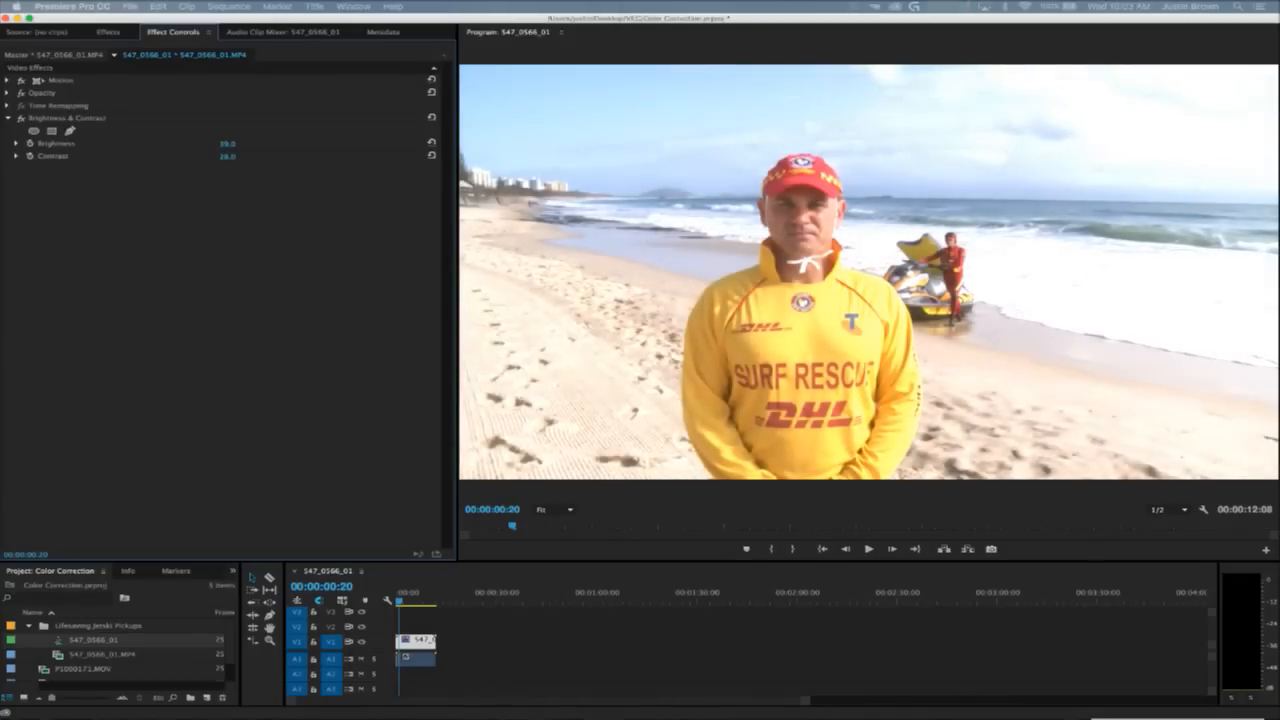
{"action": "mouse_move", "coordinate": [228, 145]}
{"action": "left_mouse_down"}
{"action": "mouse_move", "coordinate": [252, 145]}
{"action": "mouse_move", "coordinate": [223, 157]}
{"action": "mouse_move", "coordinate": [240, 157]}
{"action": "left_mouse_up"}
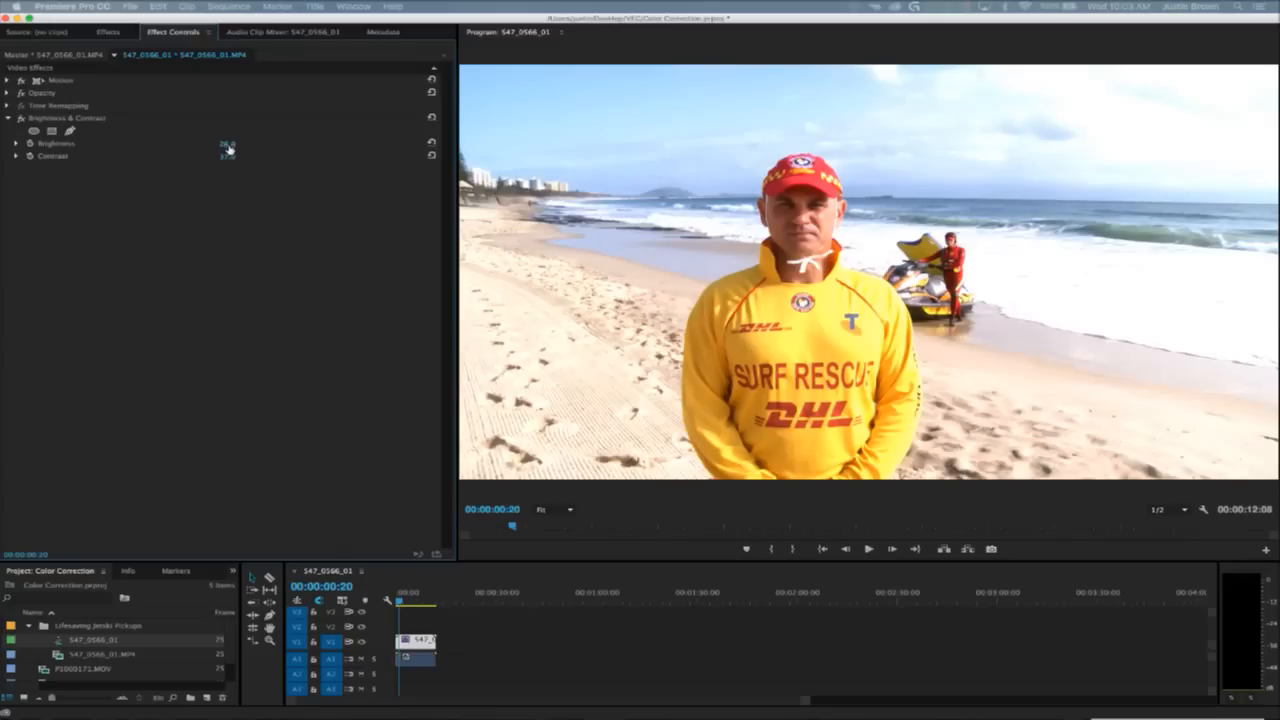
Compare the clip with and without the Brightness & Contrast effect by toggling the effect off and on.
{"action": "left_click", "coordinate": [21, 118]}
{"action": "left_click", "coordinate": [21, 118]}
{"action": "left_click", "coordinate": [21, 118]}
{"action": "left_click", "coordinate": [21, 118]}
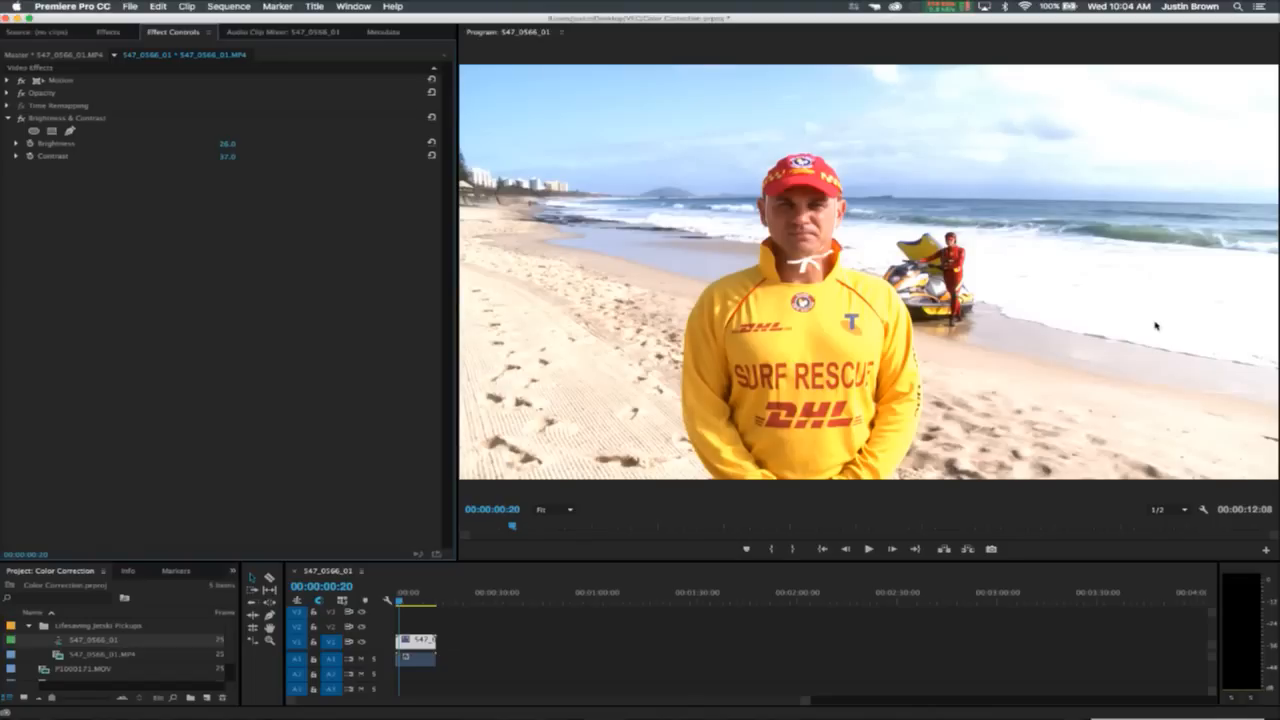
Remove the Brightness & Contrast effect and apply Color Balance (HLS) to the V1 clip.
{"action": "left_click", "coordinate": [70, 120]}
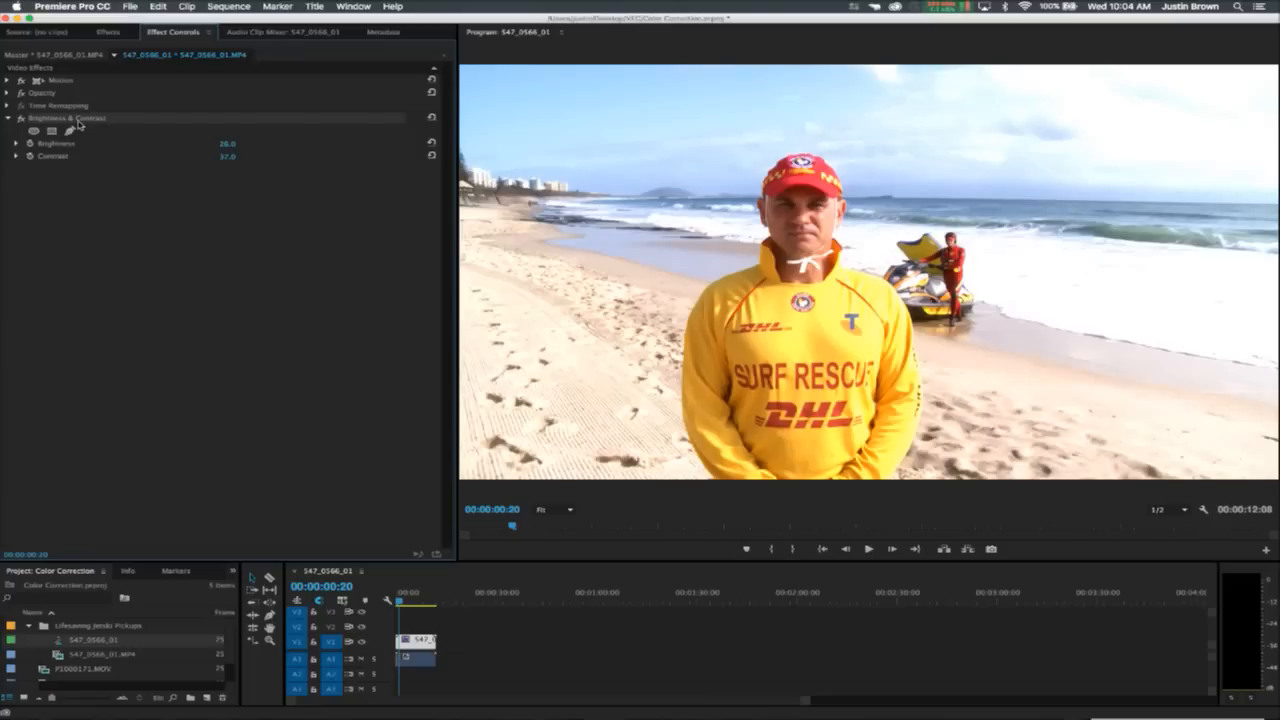
{"action": "key", "text": "Delete"}
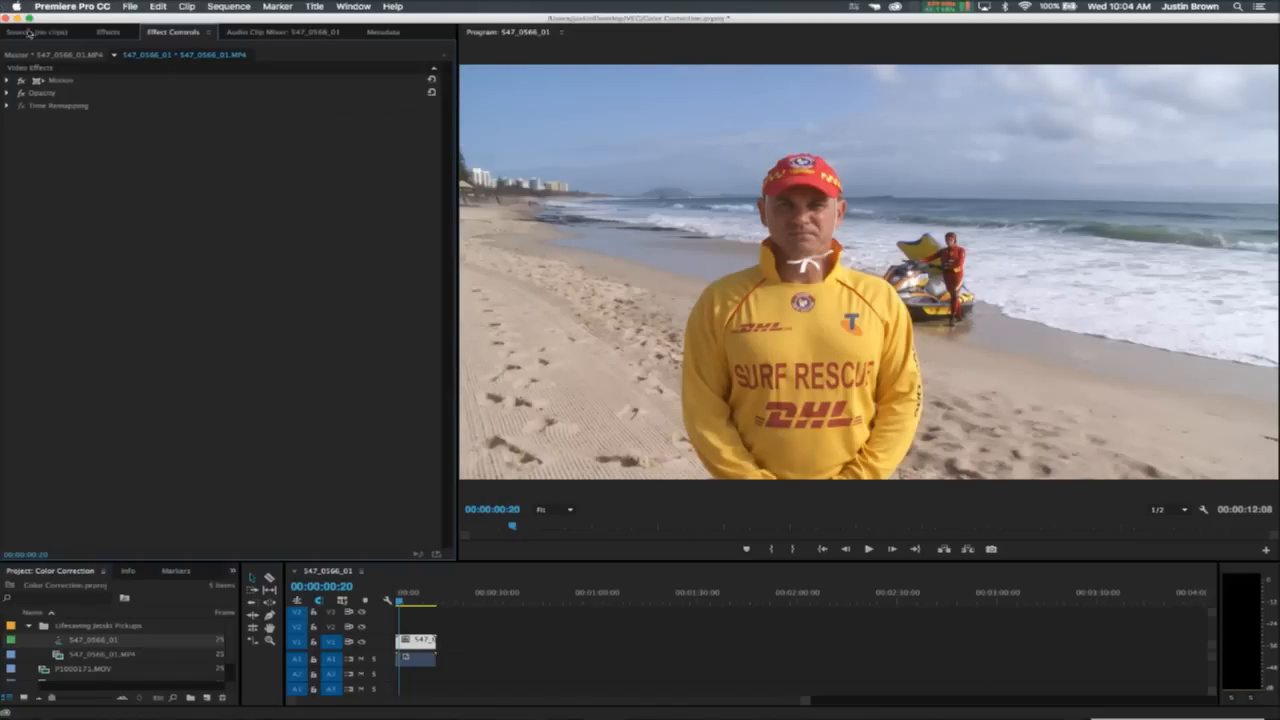
{"action": "left_click", "coordinate": [118, 36]}
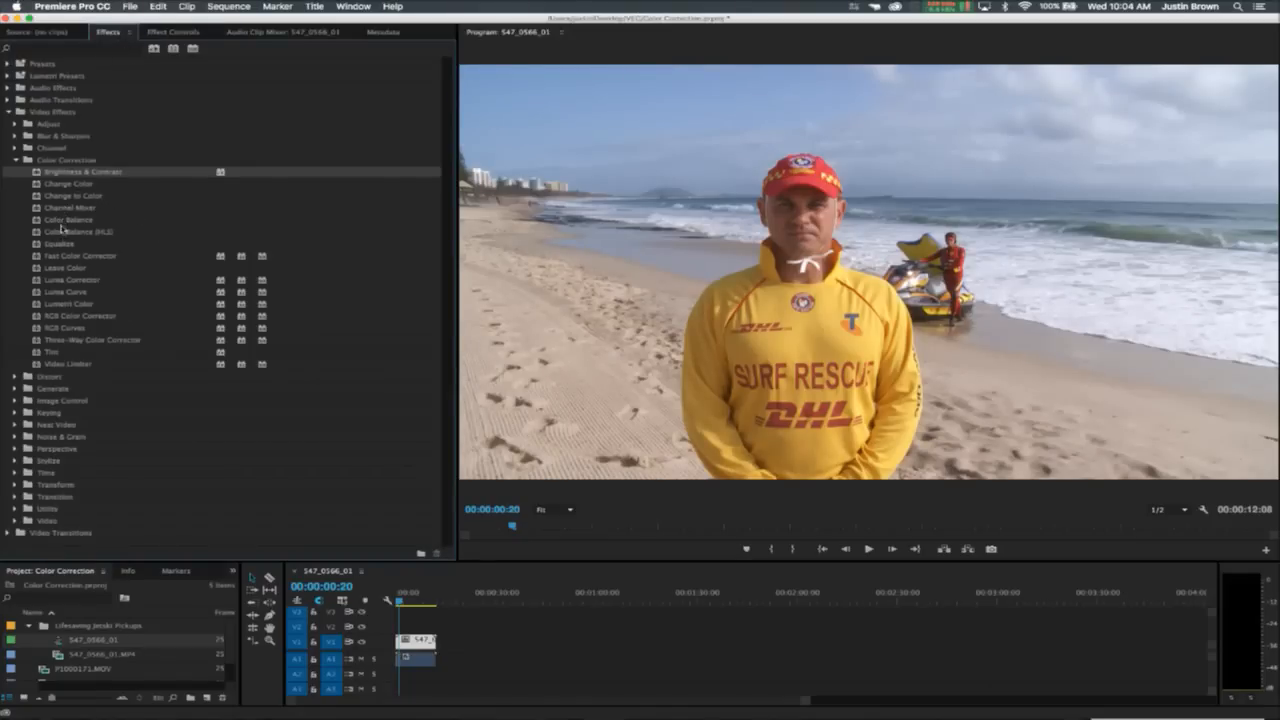
{"action": "left_click", "coordinate": [60, 232]}
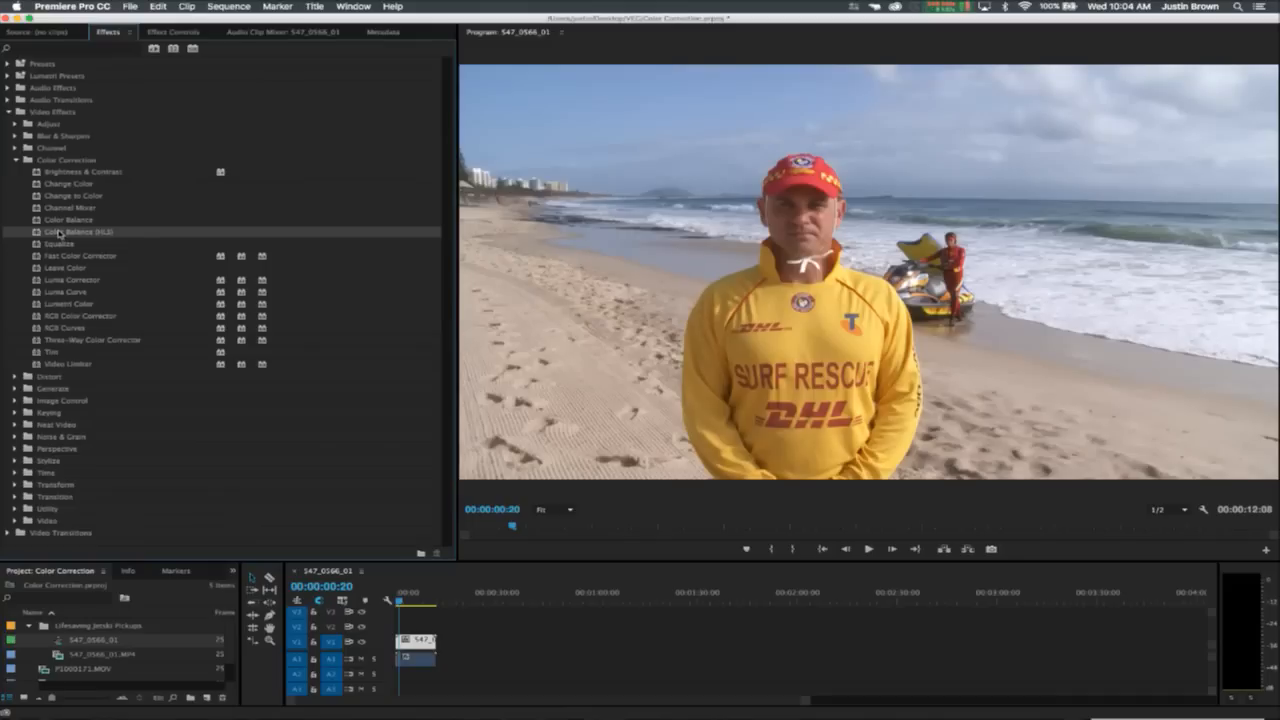
{"action": "left_click_drag", "start_coordinate": [46, 235], "coordinate": [418, 642]}
Try positive and negative Hue shifts in Color Balance (HLS), then return the Hue to 0.
{"action": "left_click", "coordinate": [162, 32]}
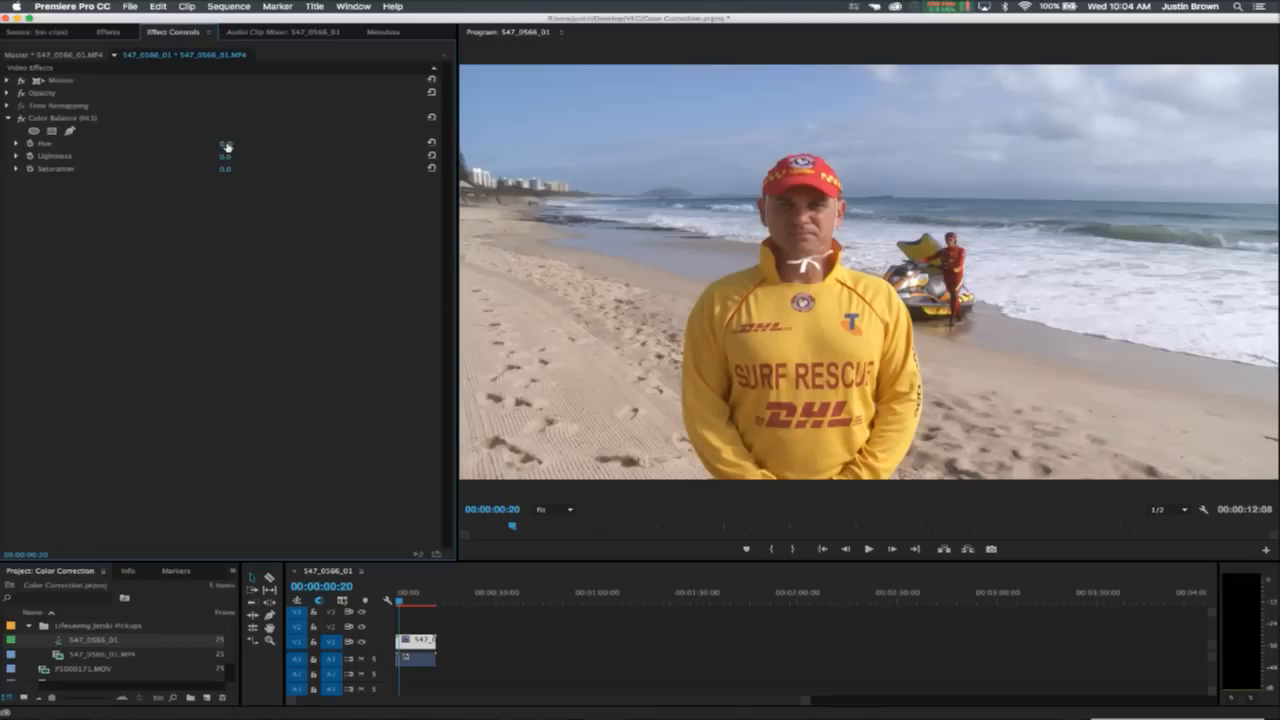
{"action": "left_click_drag", "start_coordinate": [225, 144], "coordinate": [235, 144]}
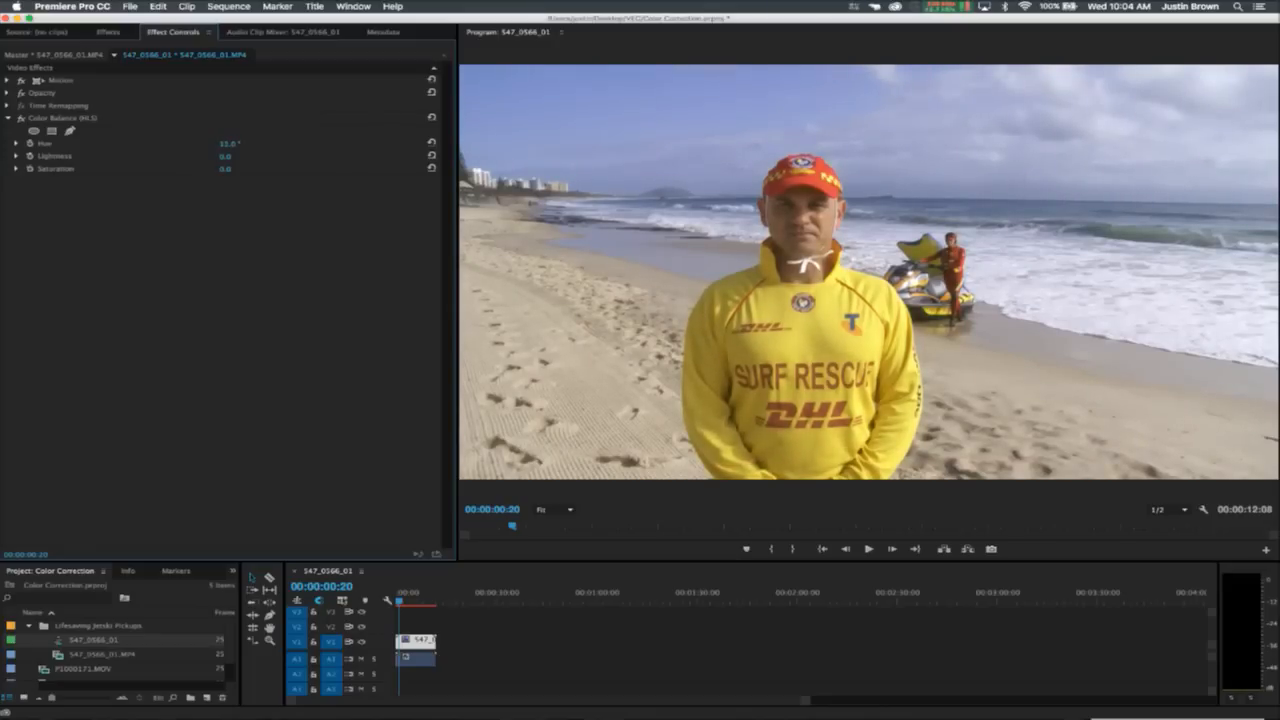
{"action": "mouse_move", "coordinate": [235, 144]}
{"action": "left_mouse_down"}
{"action": "mouse_move", "coordinate": [199, 144]}
{"action": "mouse_move", "coordinate": [241, 145]}
{"action": "left_mouse_up"}
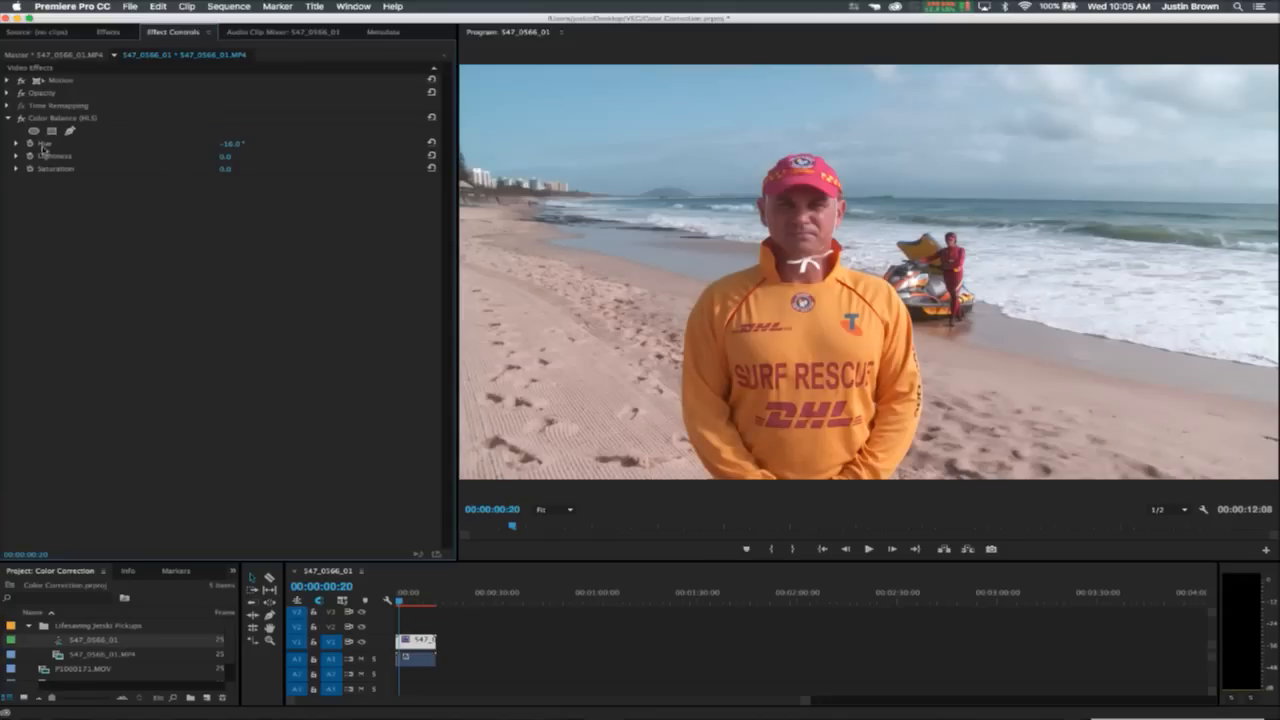
{"action": "left_click_drag", "start_coordinate": [231, 143], "coordinate": [238, 144]}
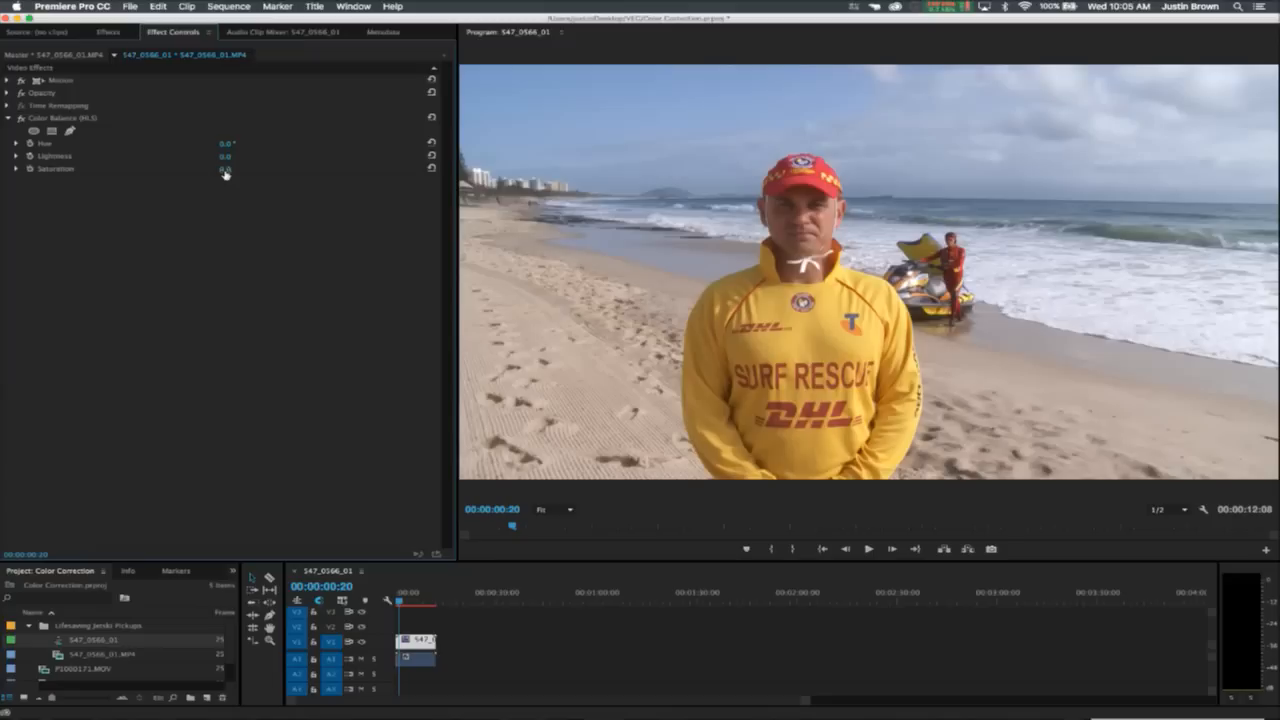
Raise the Color Balance (HLS) Saturation to 19 and compare the clip with the effect off and on.
{"action": "left_click_drag", "start_coordinate": [225, 173], "coordinate": [258, 173]}
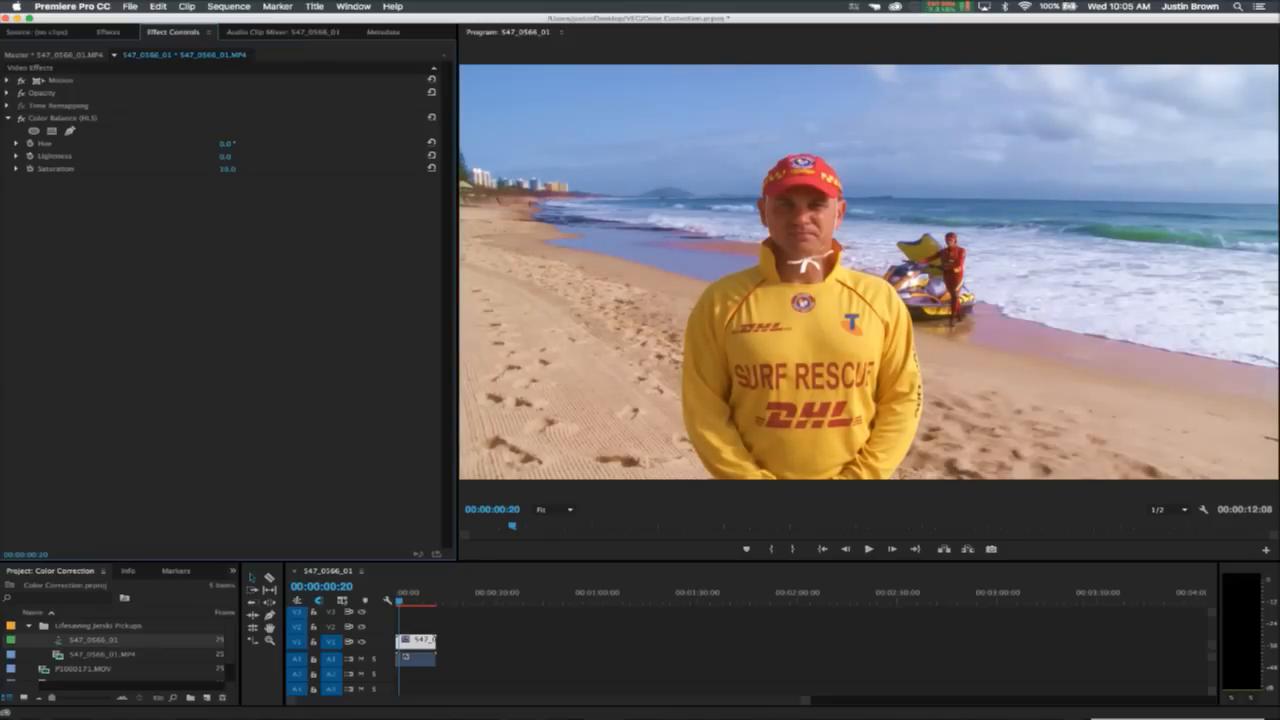
{"action": "left_click_drag", "start_coordinate": [258, 173], "coordinate": [266, 197]}
{"action": "left_click", "coordinate": [20, 118]}
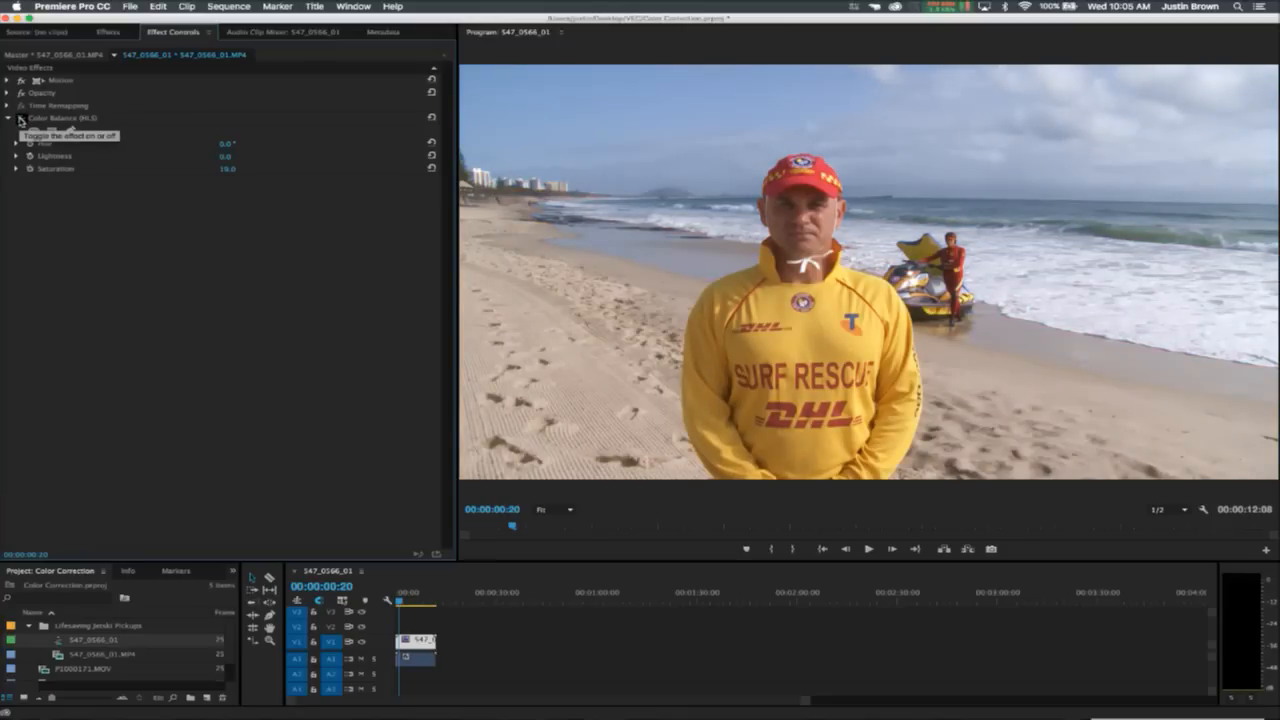
{"action": "left_click", "coordinate": [20, 118]}
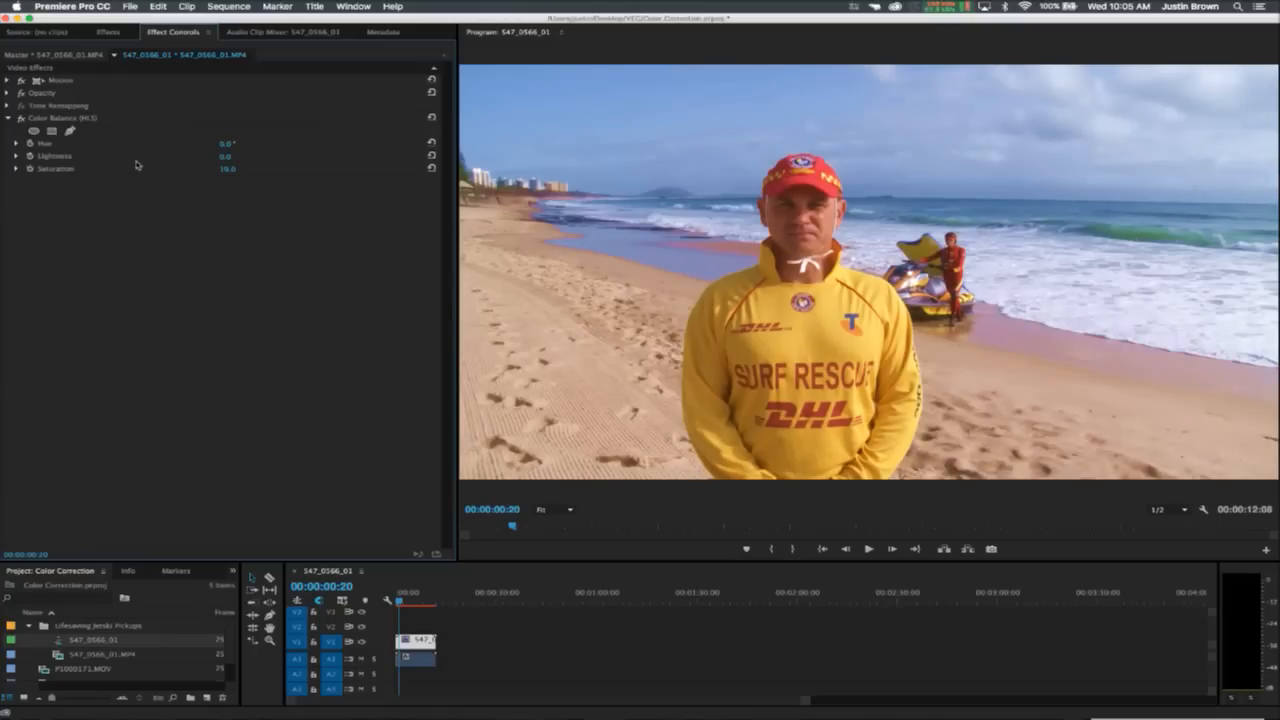
Set the Color Balance (HLS) Saturation to 12, Lightness to 9 and Hue to -2.
{"action": "left_click_drag", "start_coordinate": [228, 168], "coordinate": [222, 168]}
{"action": "mouse_move", "coordinate": [226, 158]}
{"action": "left_mouse_down"}
{"action": "mouse_move", "coordinate": [231, 168]}
{"action": "mouse_move", "coordinate": [218, 143]}
{"action": "left_mouse_up"}
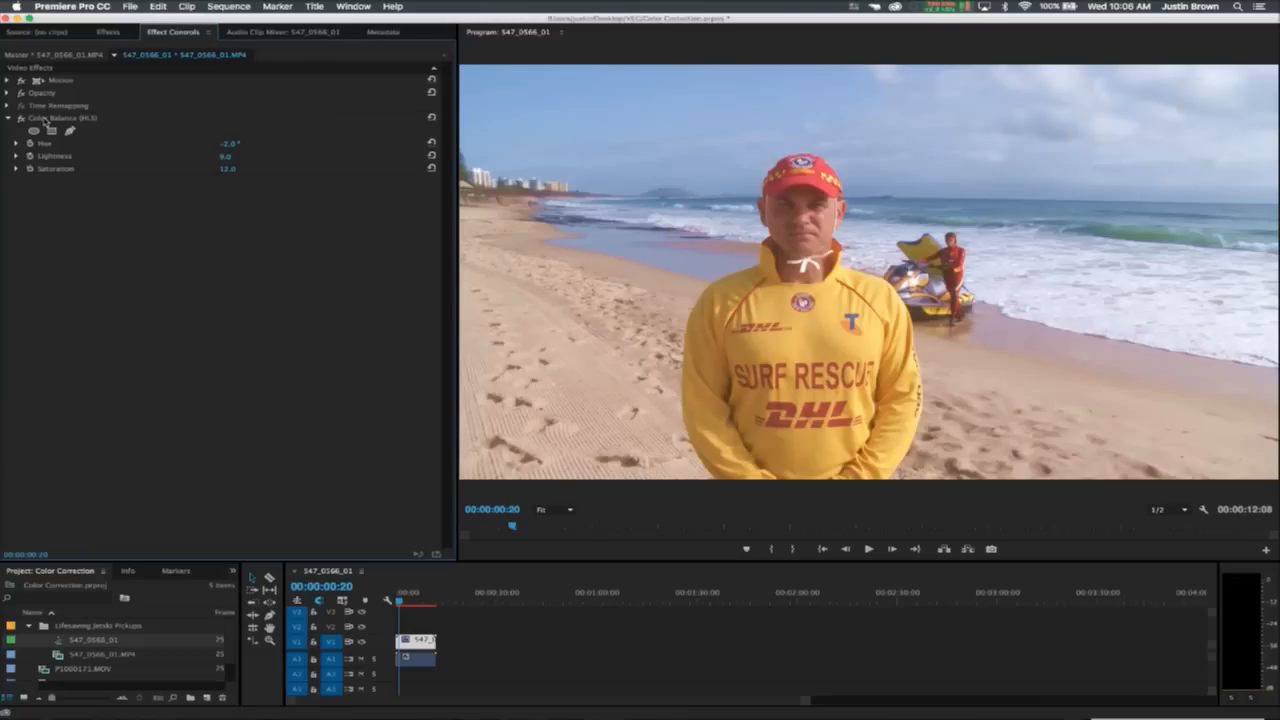
Replace the Color Balance (HLS) effect on the V1 clip with RGB Curves and show the curve settings.
{"action": "left_click", "coordinate": [60, 121]}
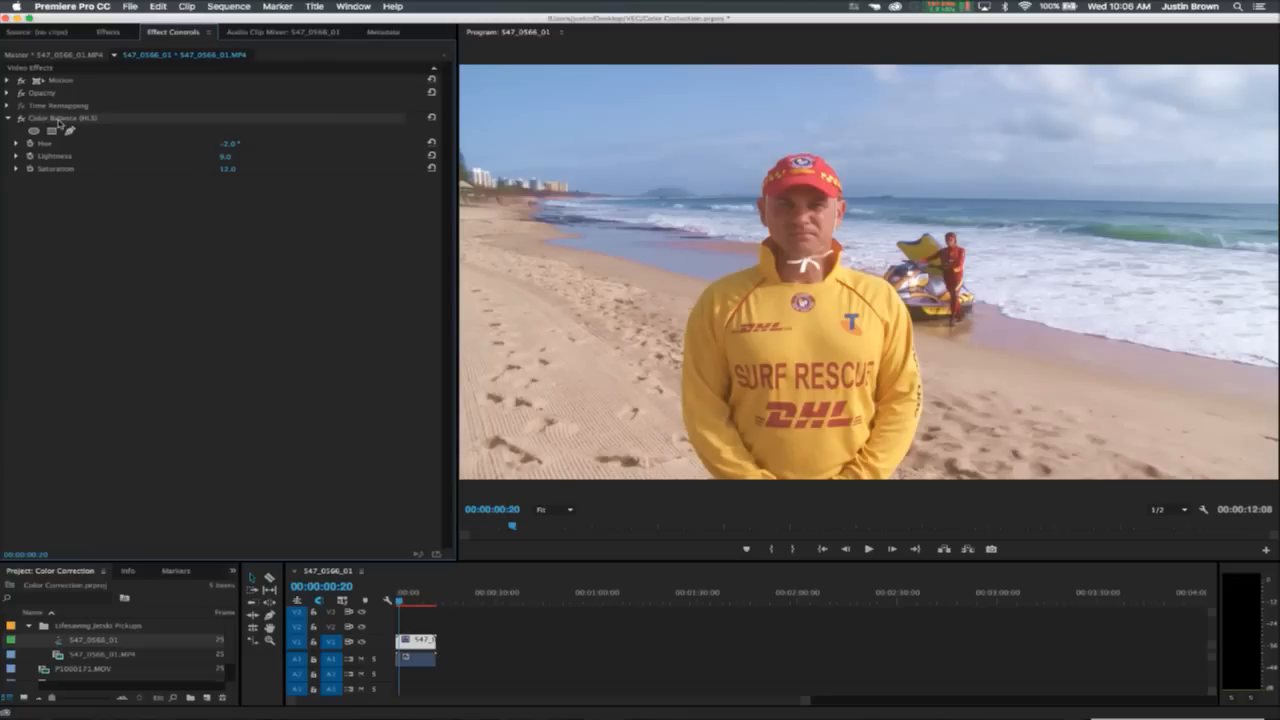
{"action": "key", "text": "Delete"}
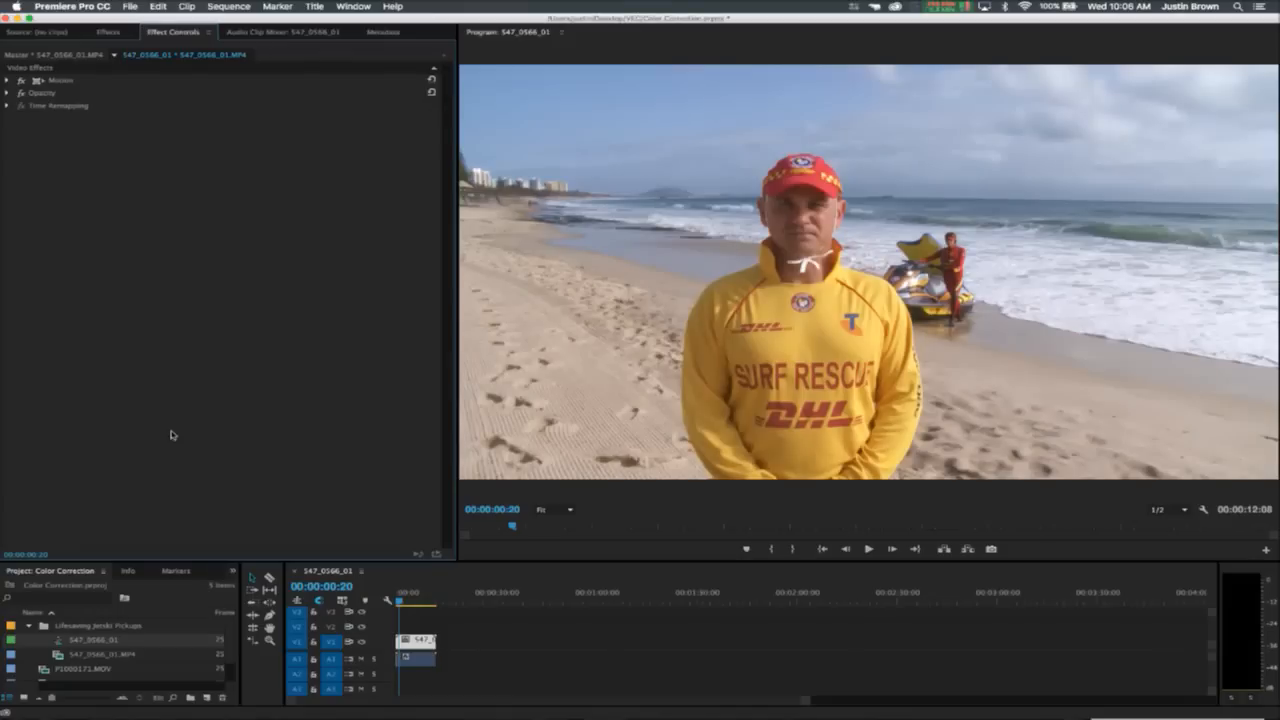
{"action": "left_click", "coordinate": [106, 32]}
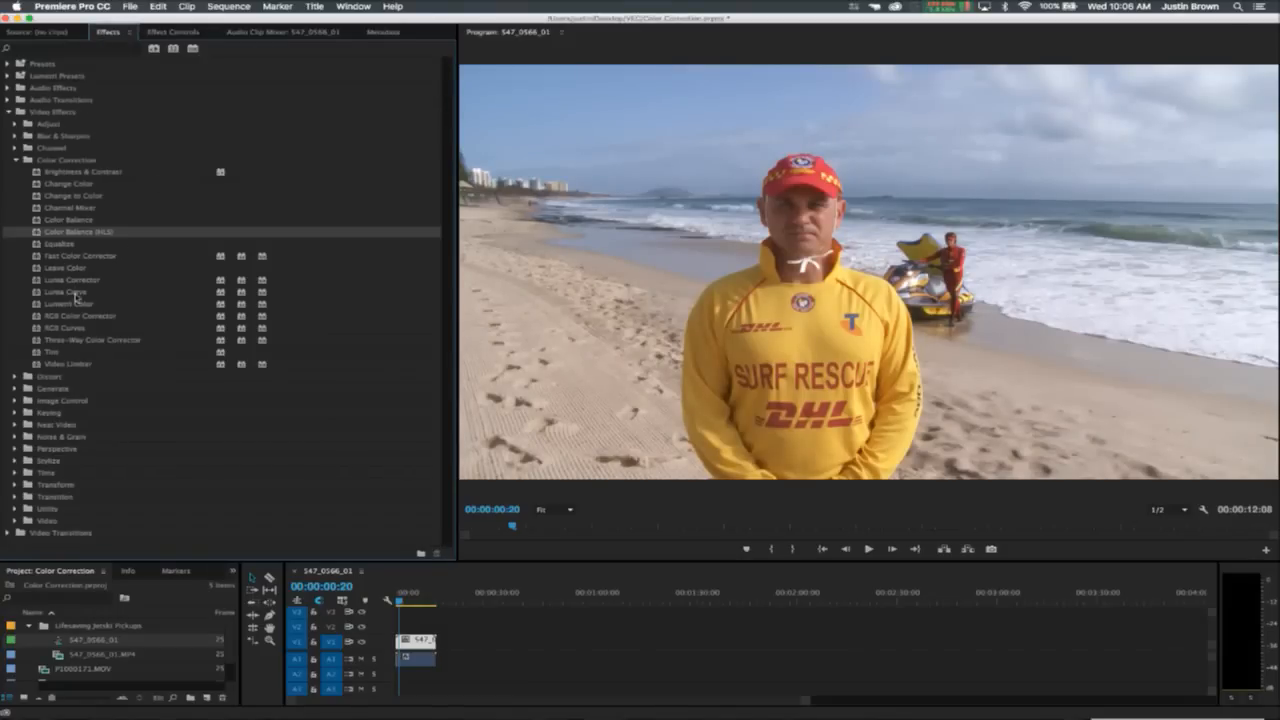
{"action": "left_click", "coordinate": [71, 333]}
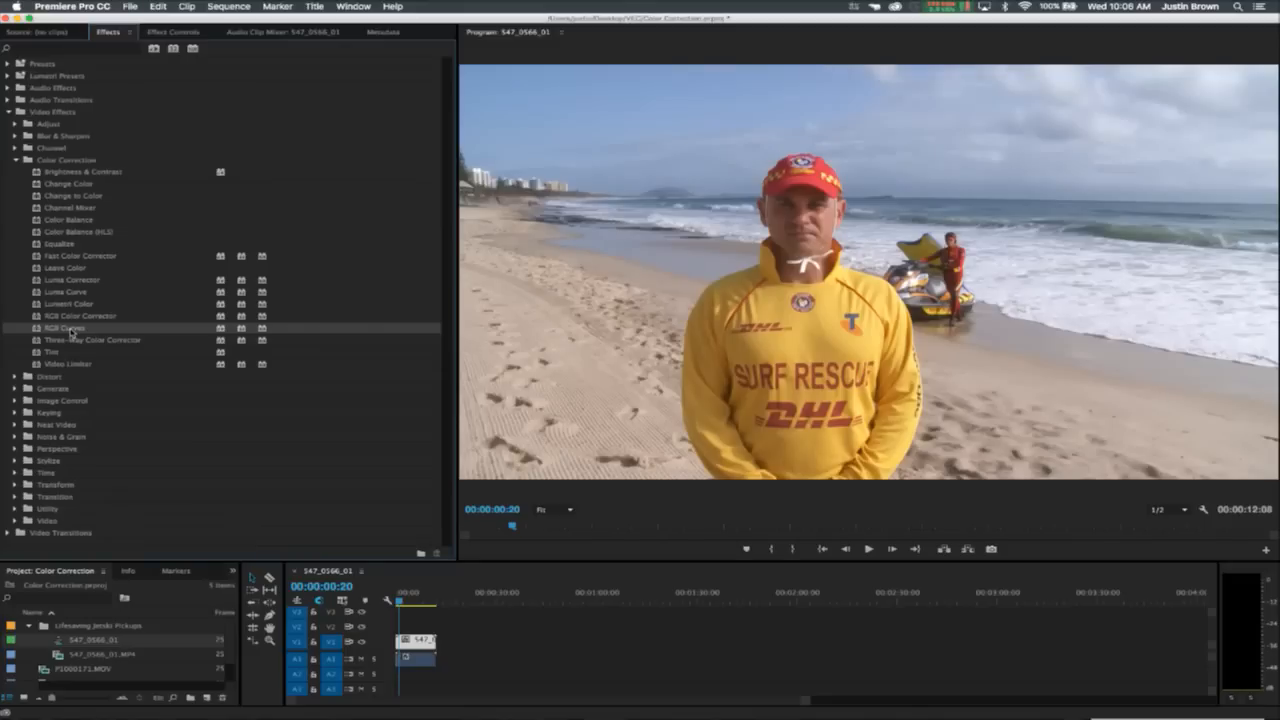
{"action": "left_click_drag", "start_coordinate": [70, 333], "coordinate": [416, 641]}
{"action": "left_click", "coordinate": [156, 33]}
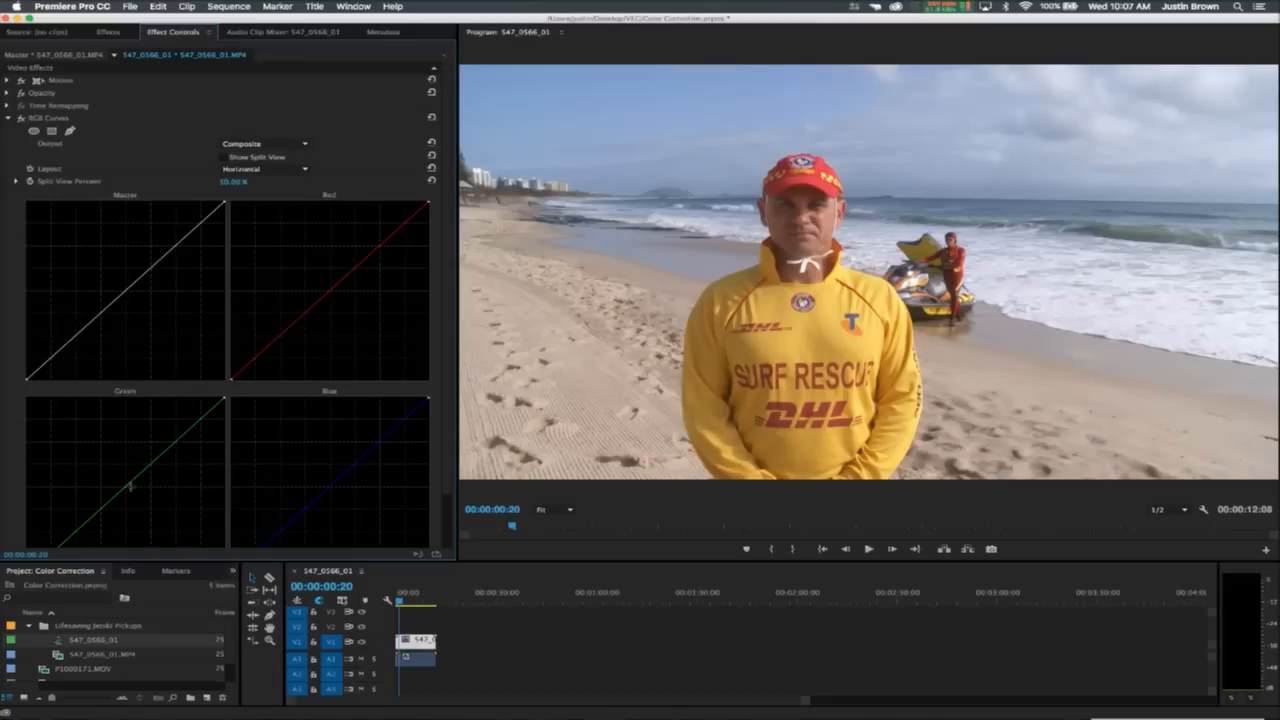
Try bending the Green, Red and Blue curves at their midpoints, then restore all three to straight lines.
{"action": "mouse_move", "coordinate": [124, 487]}
{"action": "left_mouse_down"}
{"action": "mouse_move", "coordinate": [115, 481]}
{"action": "mouse_move", "coordinate": [134, 497]}
{"action": "mouse_move", "coordinate": [124, 485]}
{"action": "left_mouse_up"}
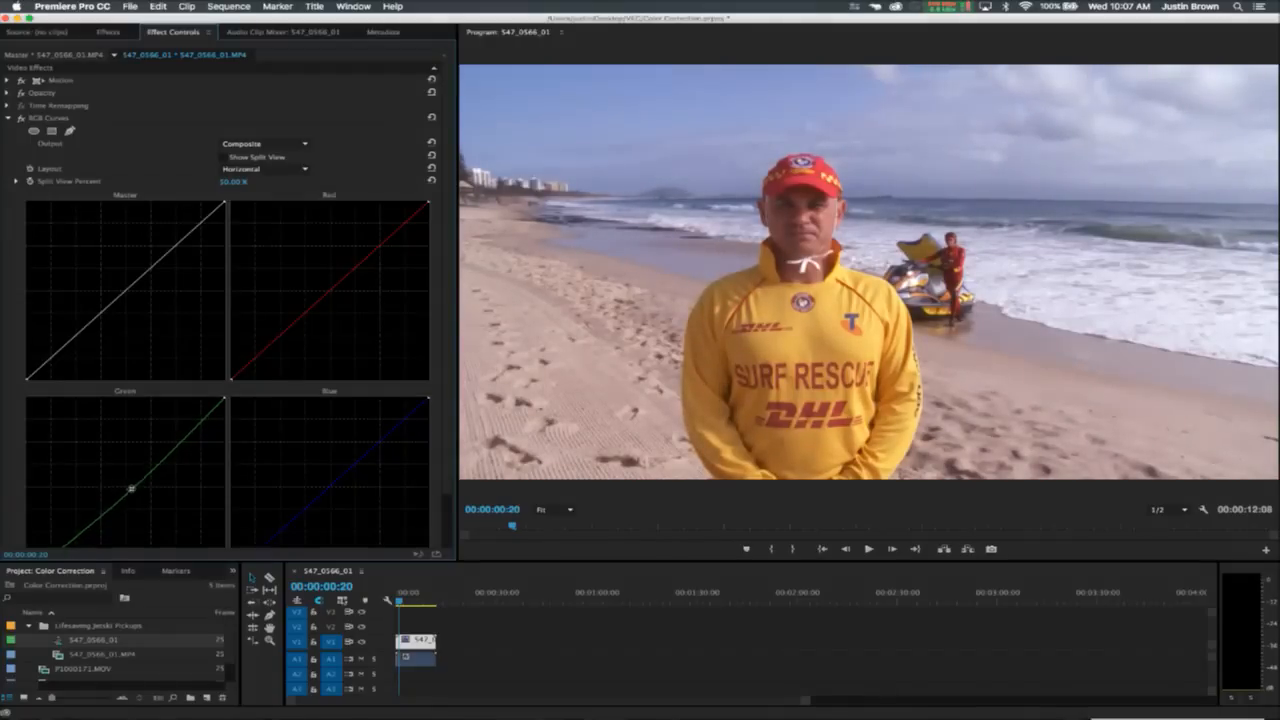
{"action": "left_click_drag", "start_coordinate": [334, 286], "coordinate": [331, 285]}
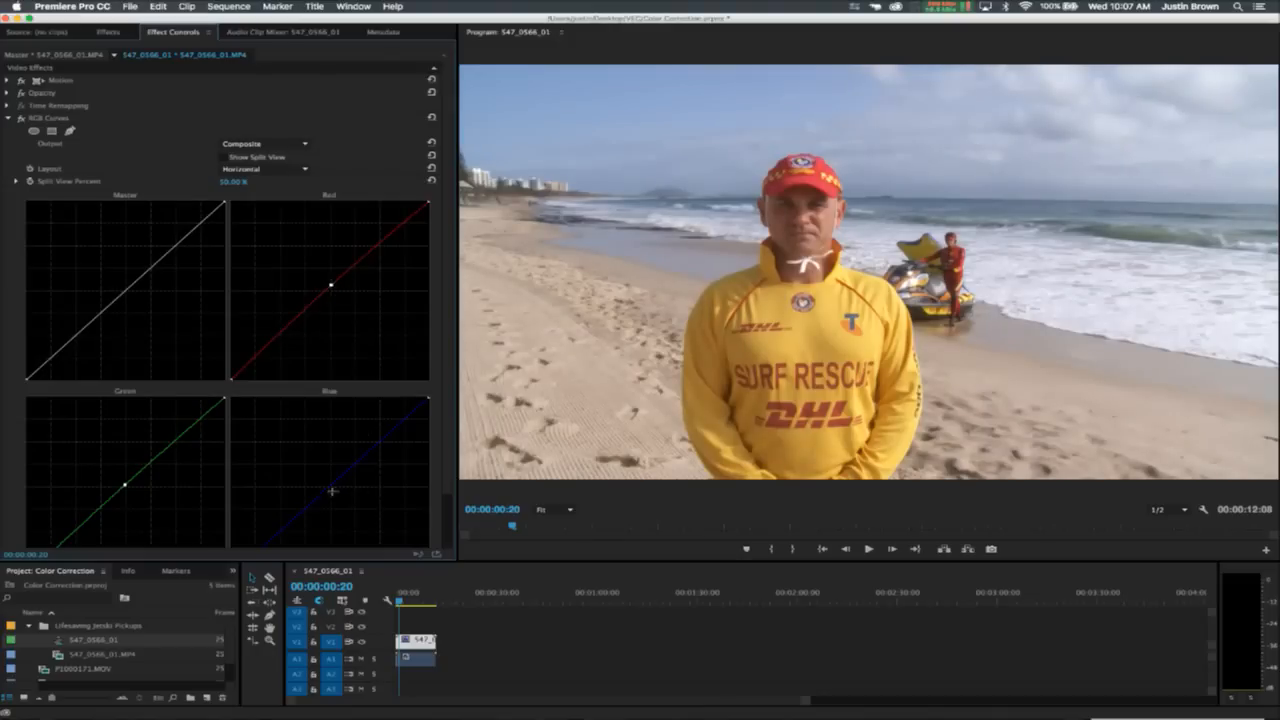
{"action": "left_click_drag", "start_coordinate": [339, 496], "coordinate": [328, 487]}
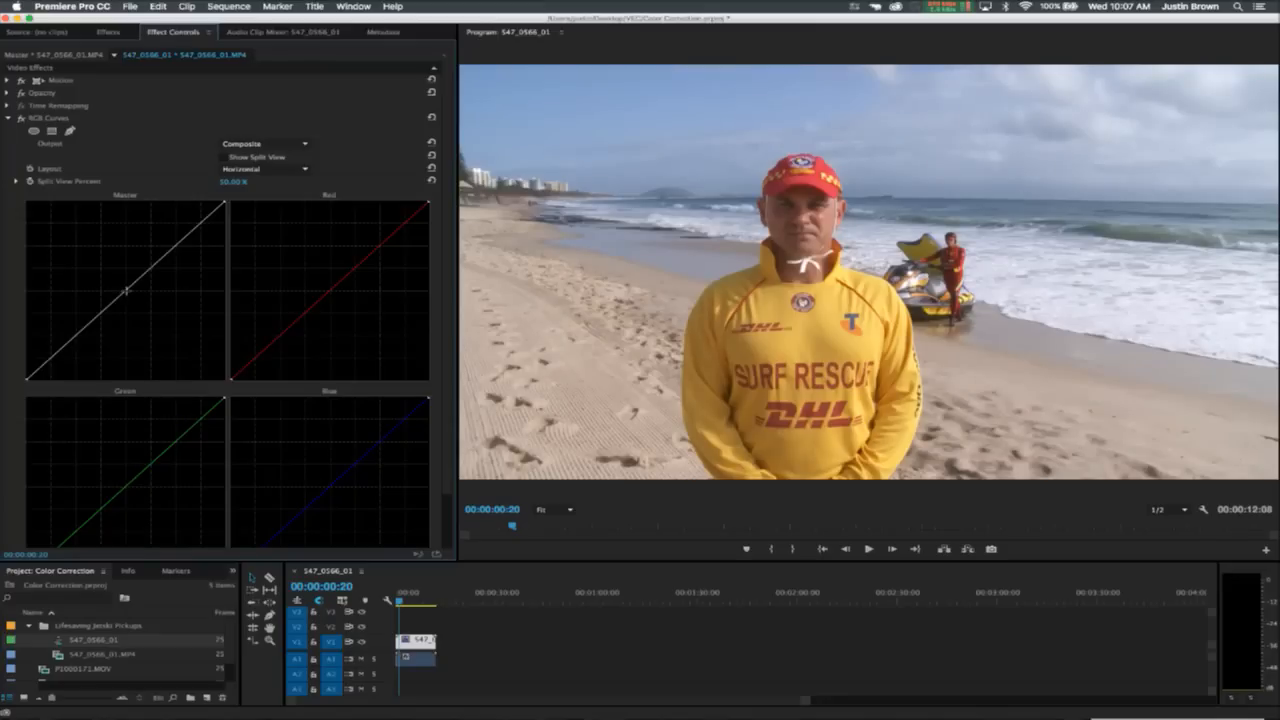
Shape the Master curve into a gentle S with a midpoint, a lowered shadow point and a raised highlight point.
{"action": "mouse_move", "coordinate": [126, 290]}
{"action": "left_mouse_down"}
{"action": "mouse_move", "coordinate": [105, 272]}
{"action": "mouse_move", "coordinate": [151, 308]}
{"action": "mouse_move", "coordinate": [127, 289]}
{"action": "left_mouse_up"}
{"action": "left_click", "coordinate": [75, 336]}
{"action": "left_click_drag", "start_coordinate": [72, 338], "coordinate": [78, 343]}
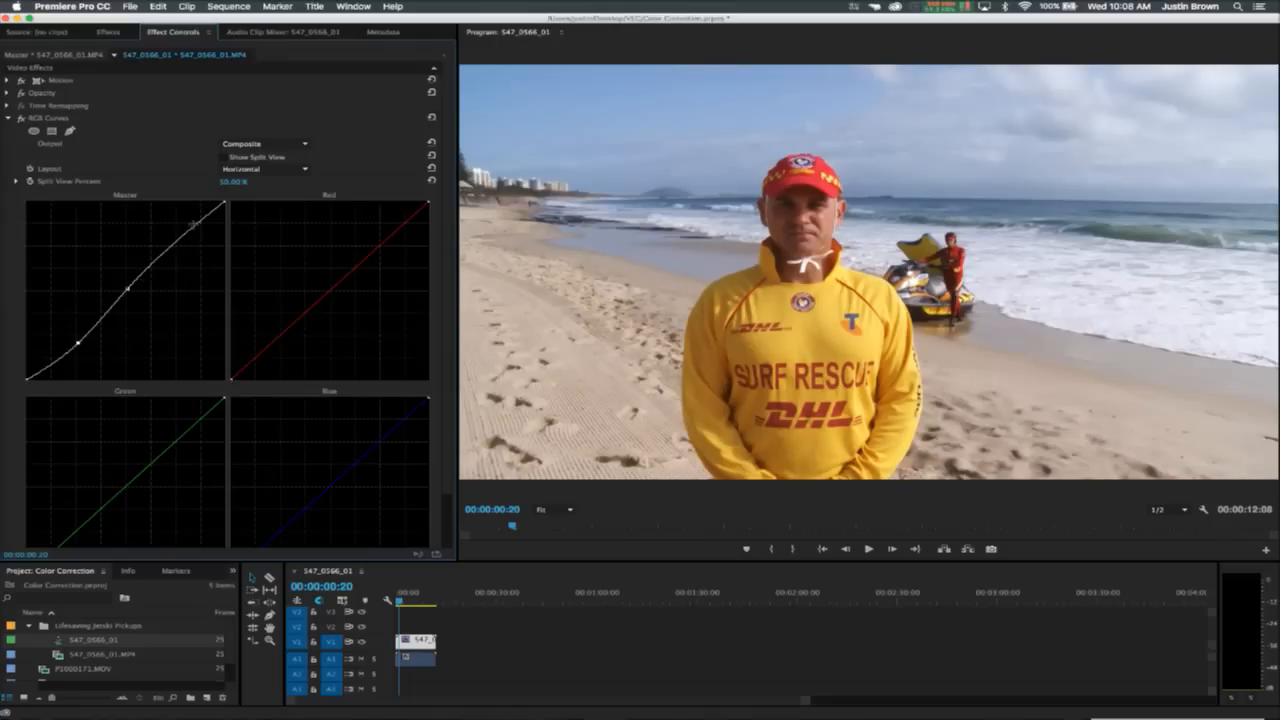
{"action": "left_click_drag", "start_coordinate": [188, 231], "coordinate": [185, 223]}
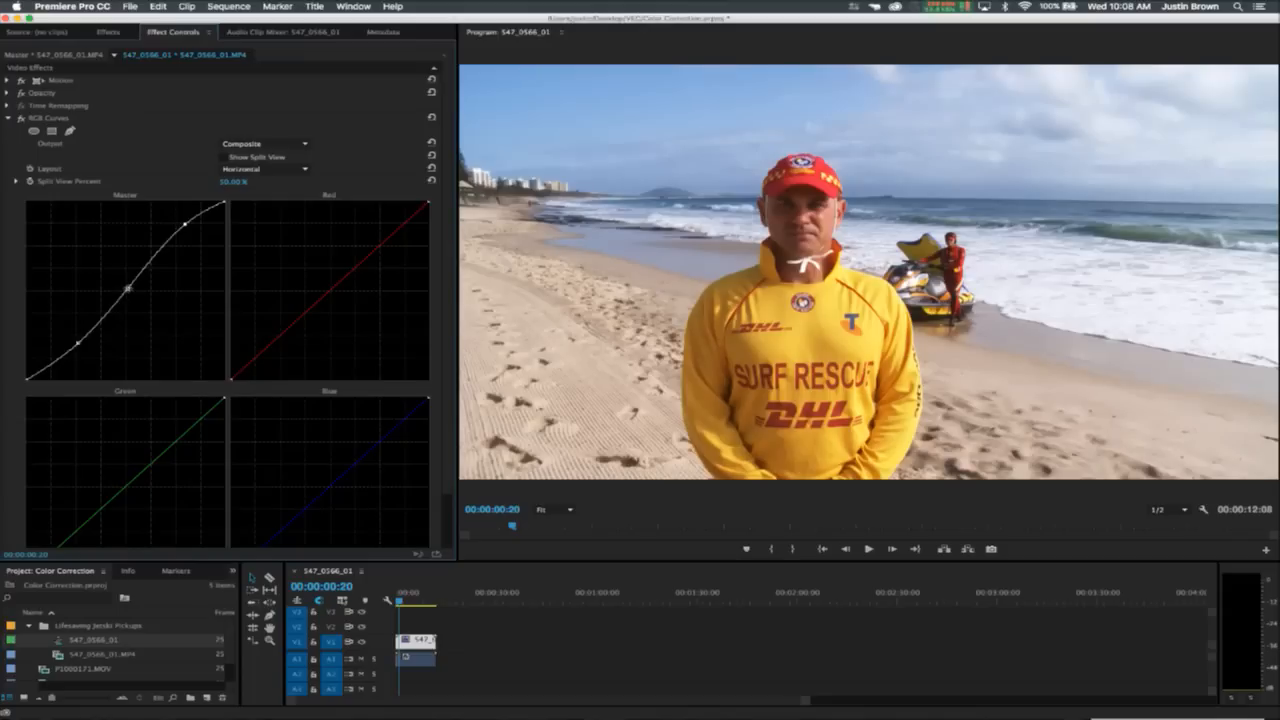
Refine the Master curve by lifting the midtones and slightly brightening the shadow and highlight points.
{"action": "mouse_move", "coordinate": [127, 288]}
{"action": "left_mouse_down"}
{"action": "mouse_move", "coordinate": [118, 275]}
{"action": "mouse_move", "coordinate": [139, 287]}
{"action": "mouse_move", "coordinate": [124, 281]}
{"action": "left_mouse_up"}
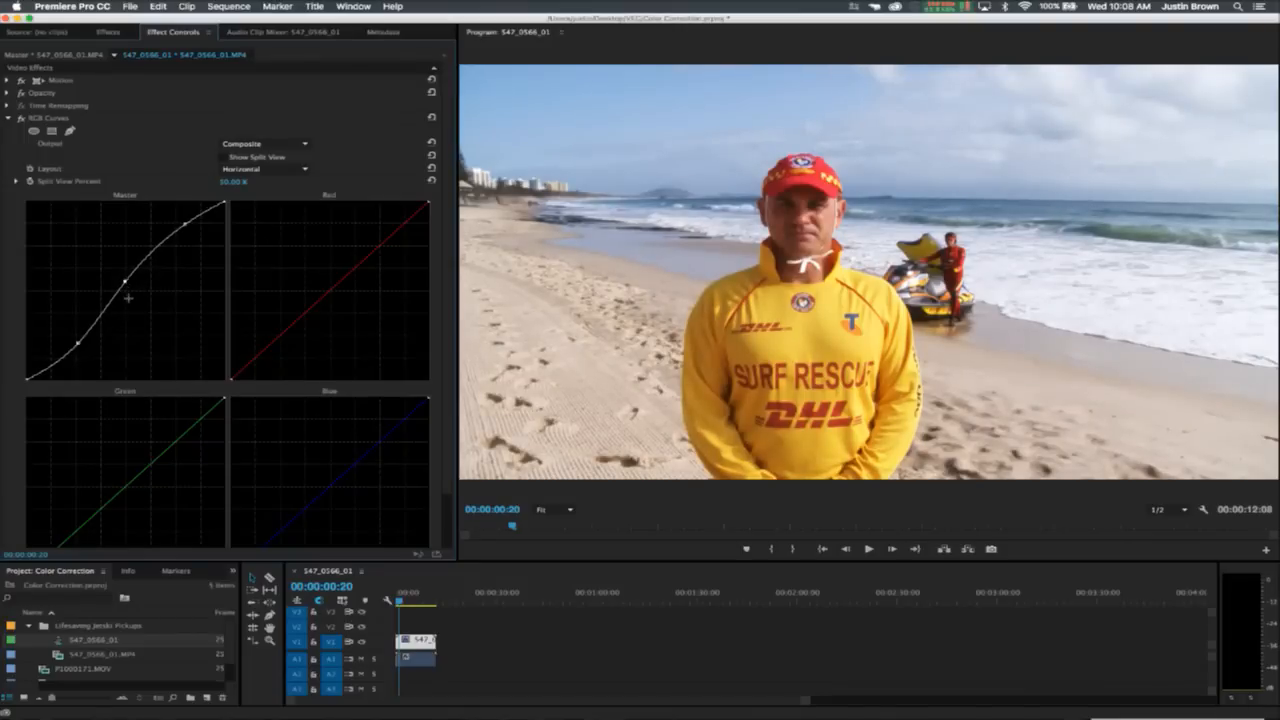
{"action": "left_click_drag", "start_coordinate": [77, 342], "coordinate": [70, 342]}
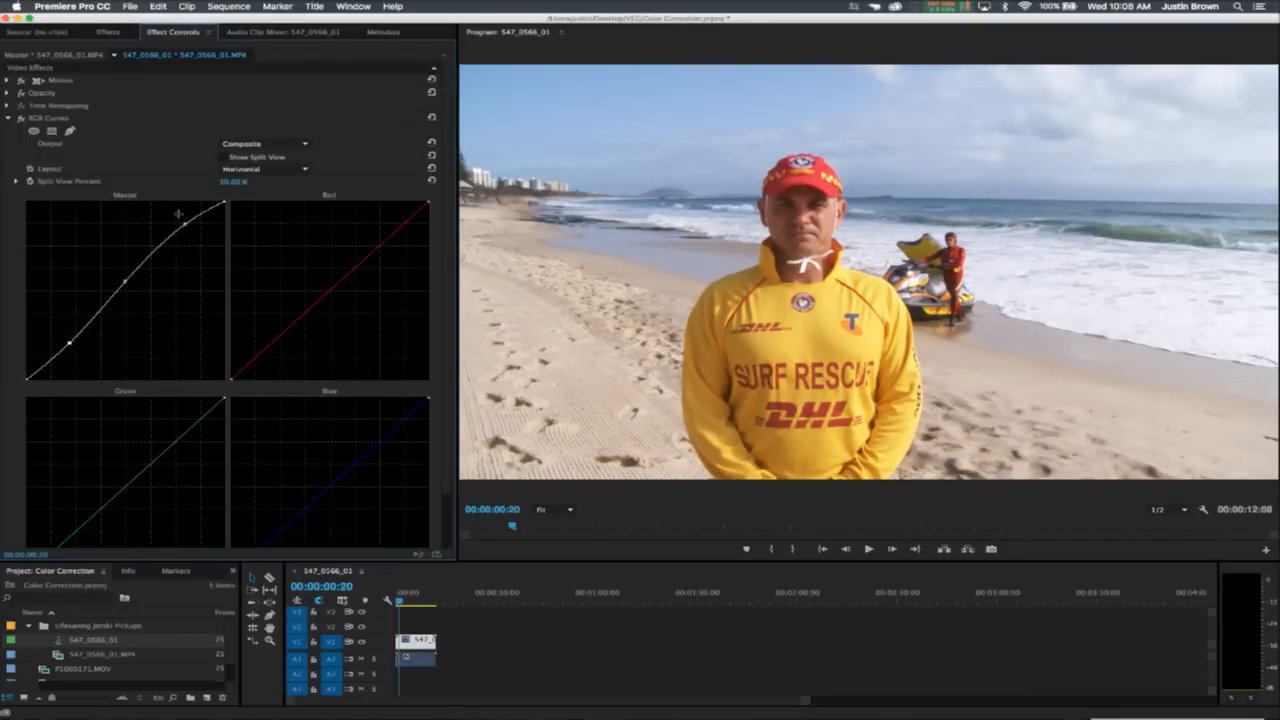
{"action": "left_click_drag", "start_coordinate": [183, 225], "coordinate": [180, 225]}
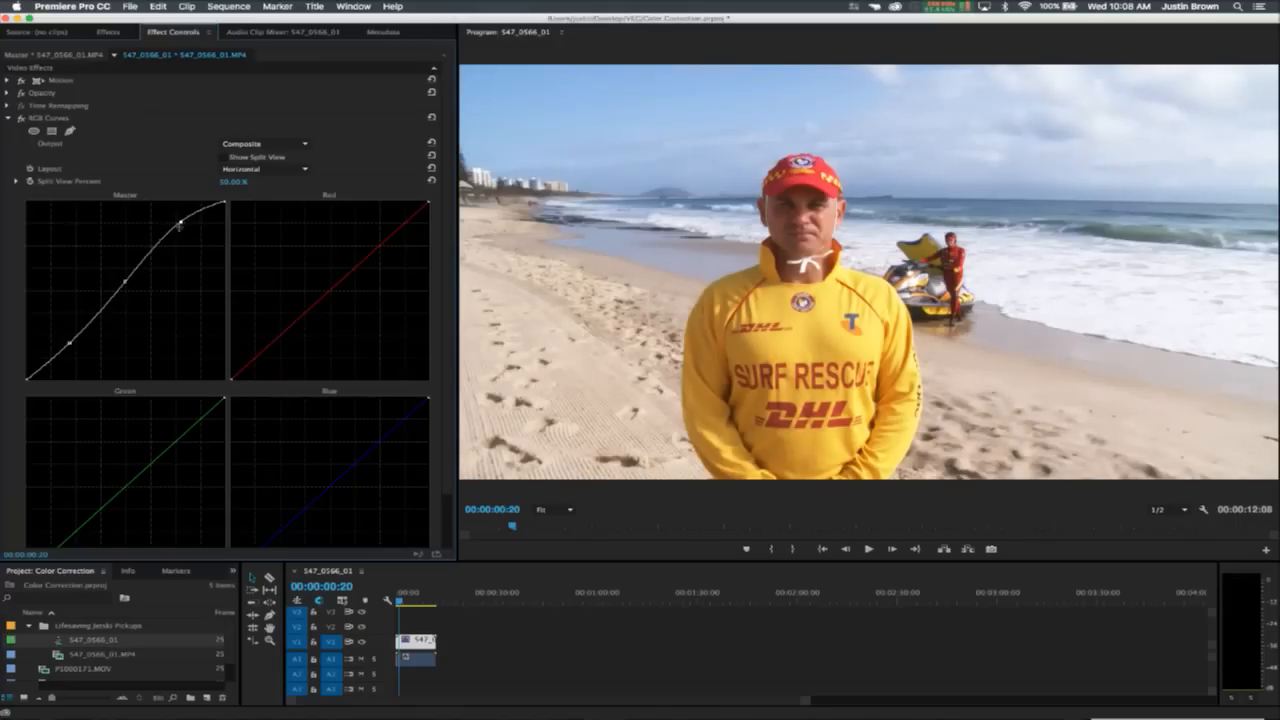
Compare the beach clip with and without the RGB Curves effect.
{"action": "left_click", "coordinate": [20, 118]}
{"action": "left_click", "coordinate": [20, 118]}
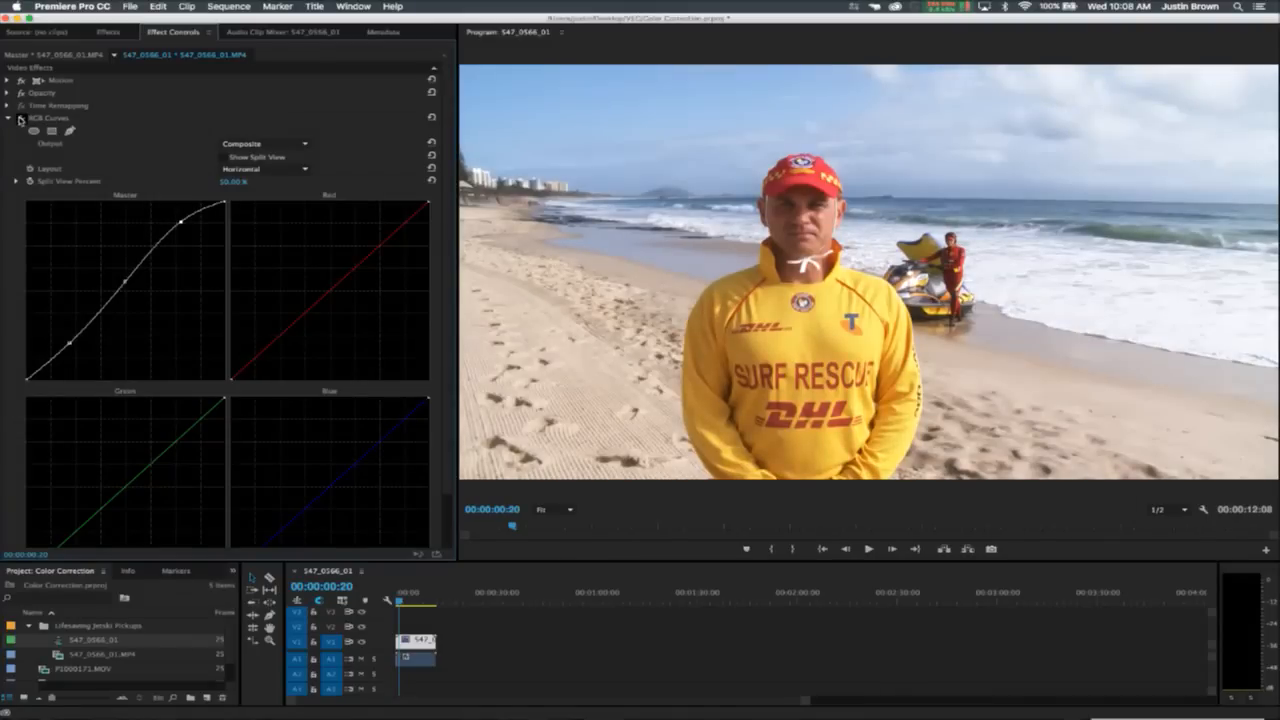
{"action": "left_click", "coordinate": [20, 118]}
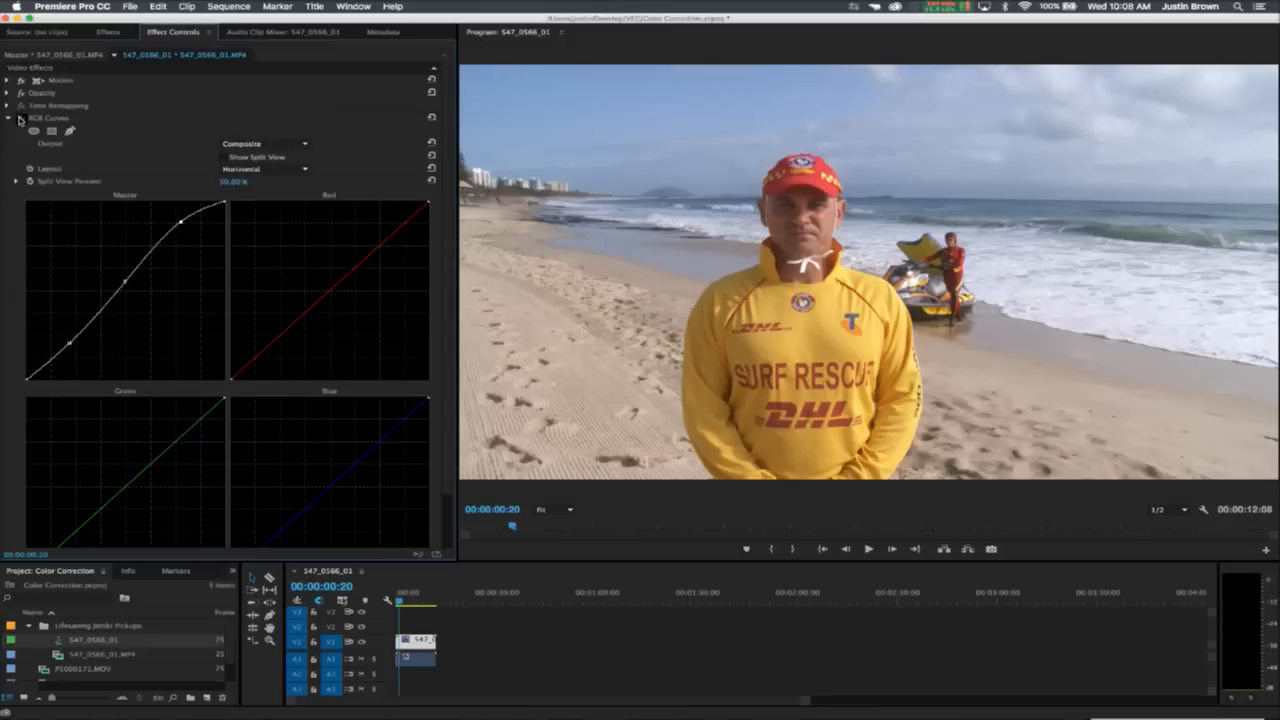
{"action": "left_click", "coordinate": [20, 118]}
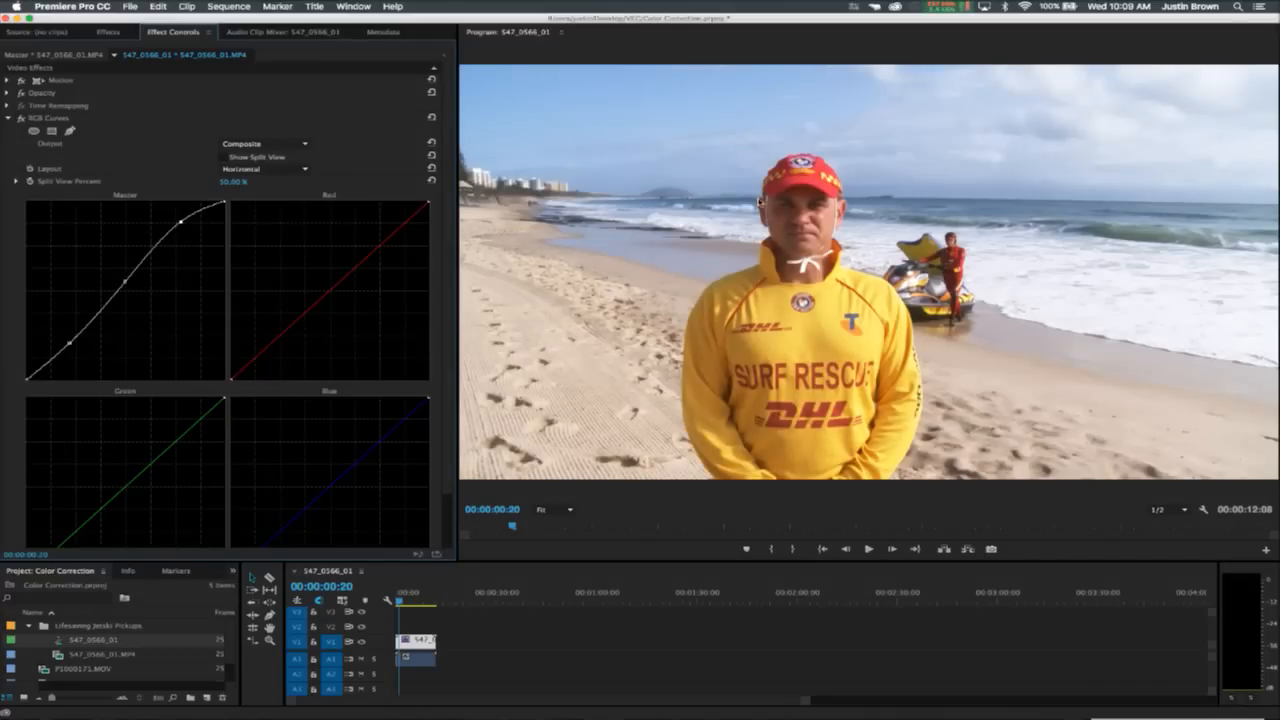
Shape the Red curve into a gentle S with shadow, midtone and highlight points, and slightly lower the Blue curve's midpoint.
{"action": "left_click", "coordinate": [281, 334]}
{"action": "left_click", "coordinate": [340, 280]}
{"action": "left_click", "coordinate": [398, 229]}
{"action": "mouse_move", "coordinate": [281, 338]}
{"action": "left_mouse_down"}
{"action": "mouse_move", "coordinate": [266, 330]}
{"action": "mouse_move", "coordinate": [277, 339]}
{"action": "left_mouse_up"}
{"action": "mouse_move", "coordinate": [397, 228]}
{"action": "left_mouse_down"}
{"action": "mouse_move", "coordinate": [384, 222]}
{"action": "mouse_move", "coordinate": [394, 227]}
{"action": "left_mouse_up"}
{"action": "scroll", "coordinate": [251, 391], "scroll_direction": "down", "scroll_amount": 1}
{"action": "scroll", "coordinate": [190, 380], "scroll_direction": "up", "scroll_amount": 1}
Toggle the RGB Curves effect to compare the image before and after the Red and Blue curve changes.
{"action": "left_click", "coordinate": [22, 120]}
{"action": "left_click", "coordinate": [22, 120]}
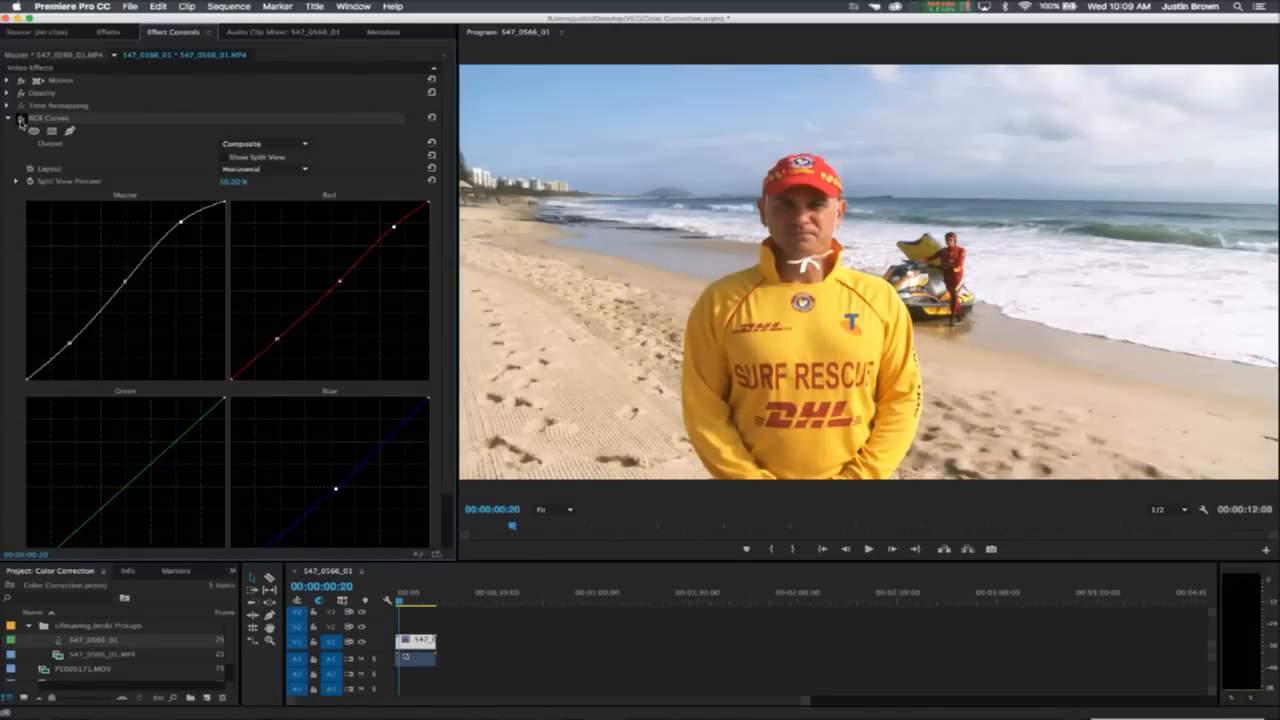
{"action": "left_click", "coordinate": [21, 121]}
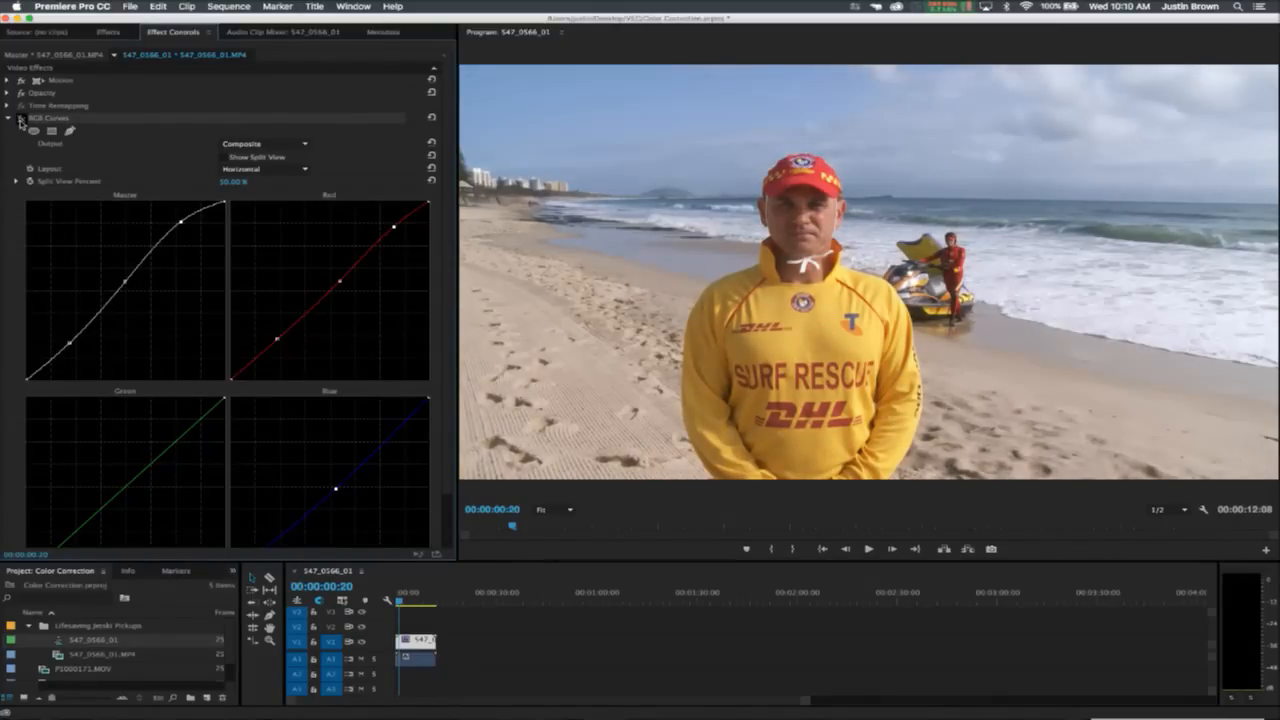
{"action": "left_click", "coordinate": [21, 121]}
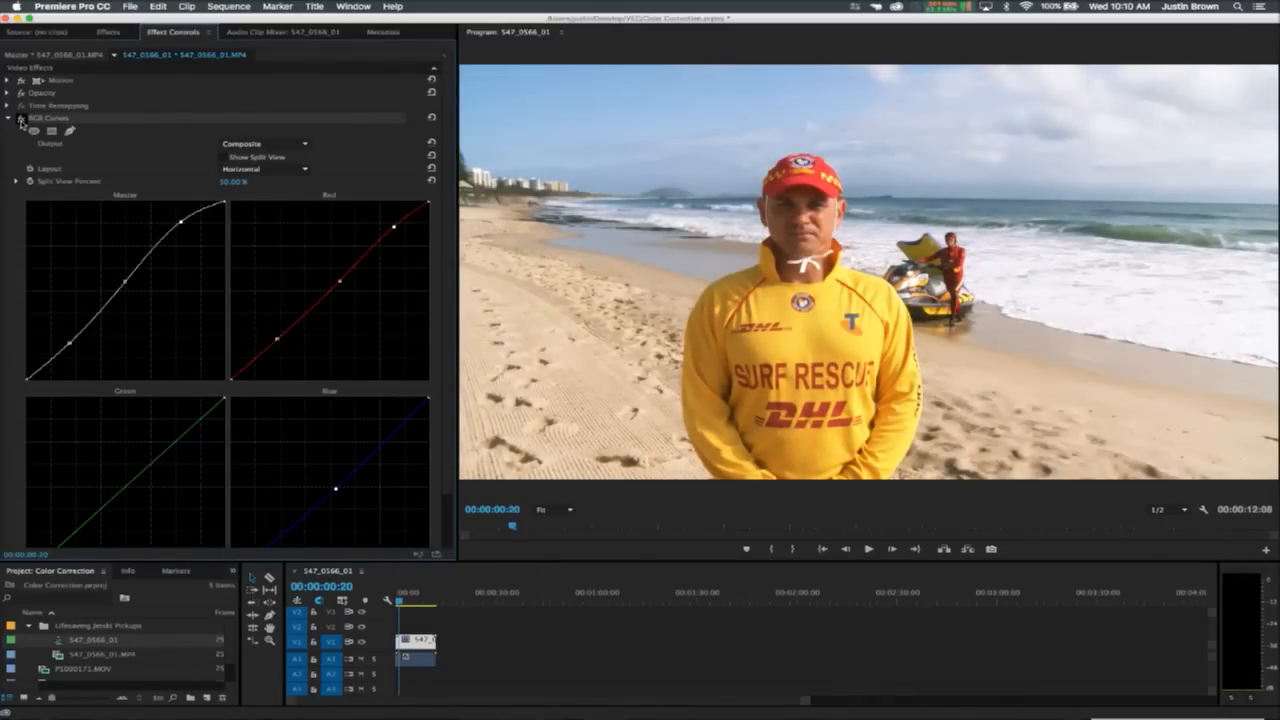
Remove the RGB Curves effect and delete the beach clip from the timeline.
{"action": "key", "text": "Delete"}
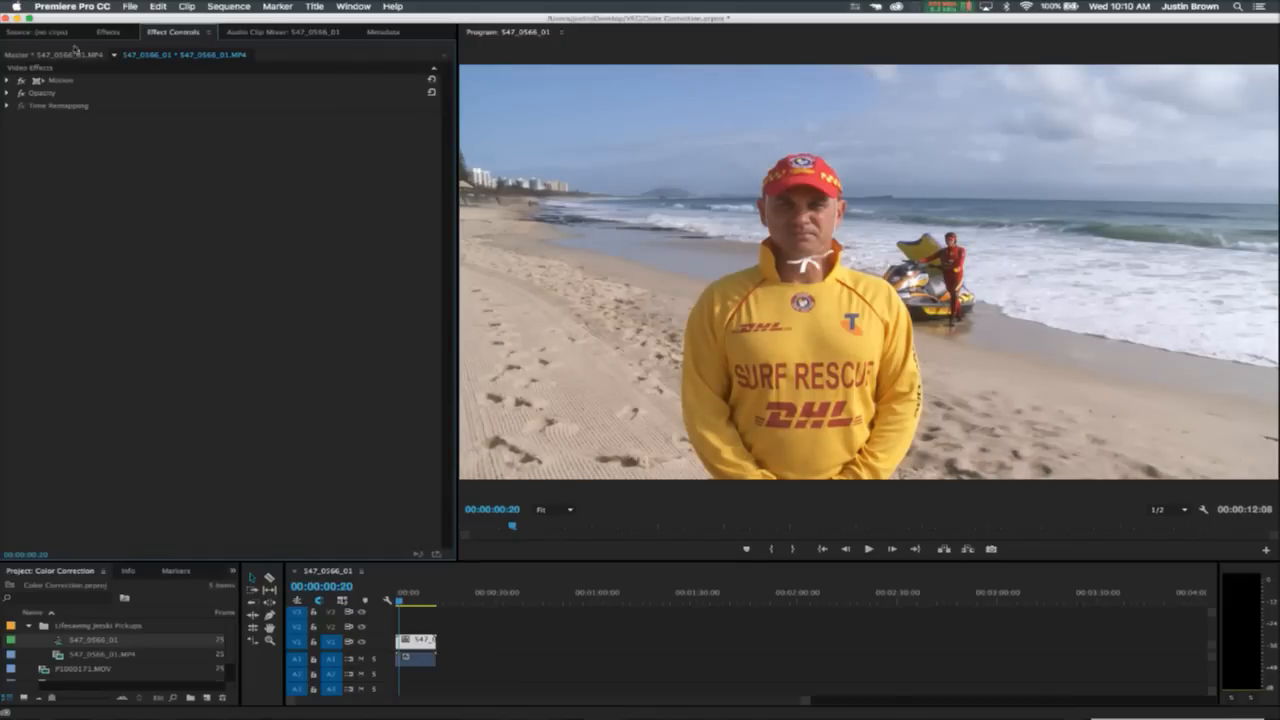
{"action": "left_click", "coordinate": [109, 33]}
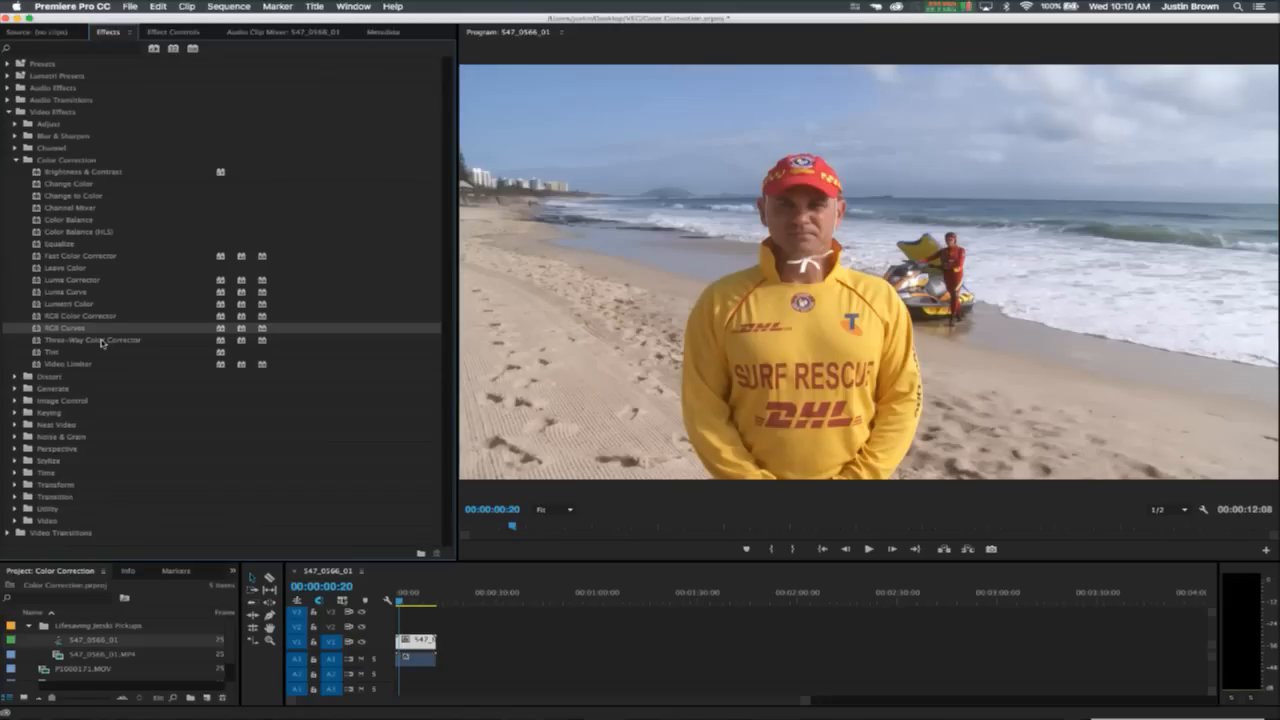
{"action": "left_click", "coordinate": [414, 638]}
{"action": "key", "text": "Delete"}
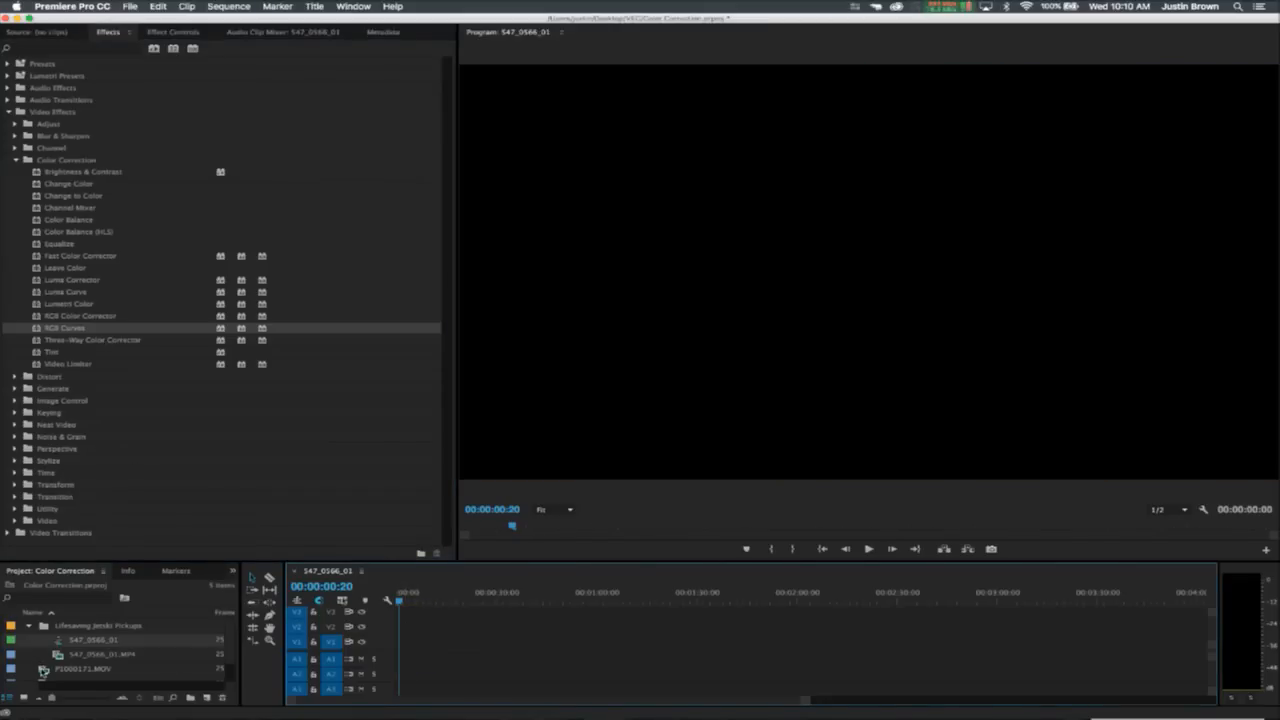
Place P1000410.MOV at the start of track V1, keeping the existing sequence settings.
{"action": "left_click", "coordinate": [43, 670]}
{"action": "scroll", "coordinate": [44, 669], "scroll_direction": "down", "scroll_amount": 1}
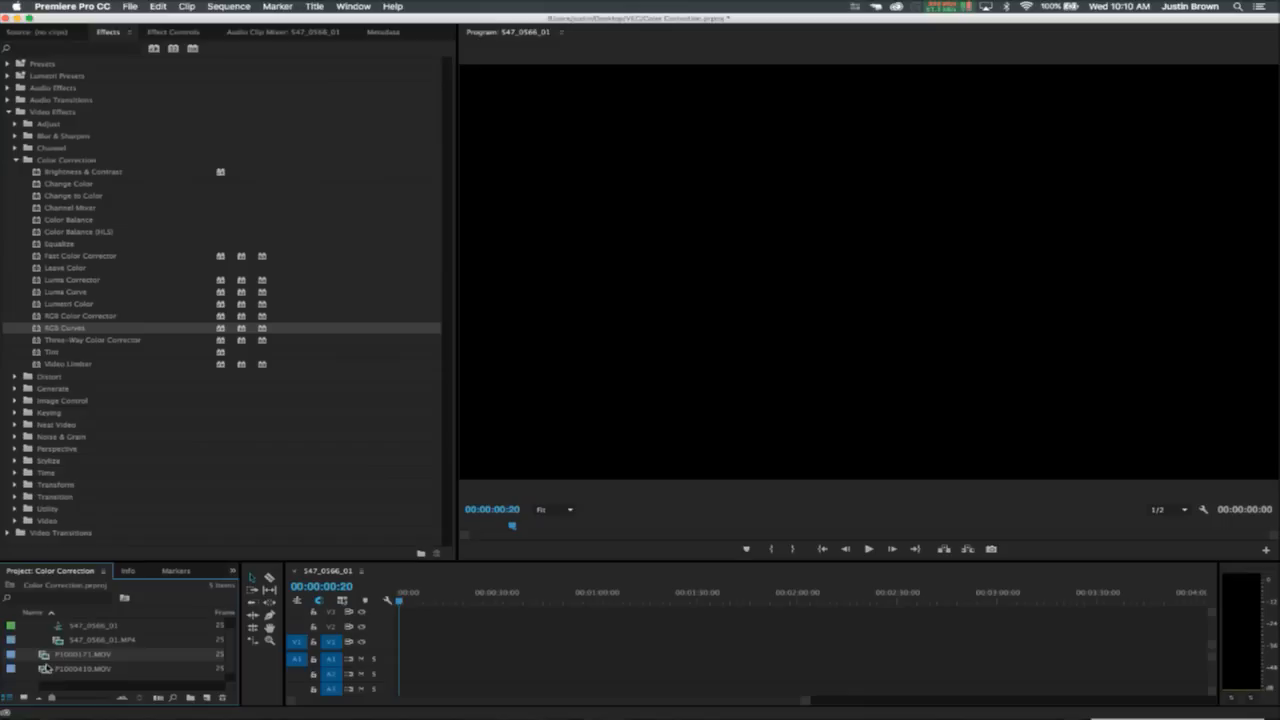
{"action": "double_click", "coordinate": [43, 669]}
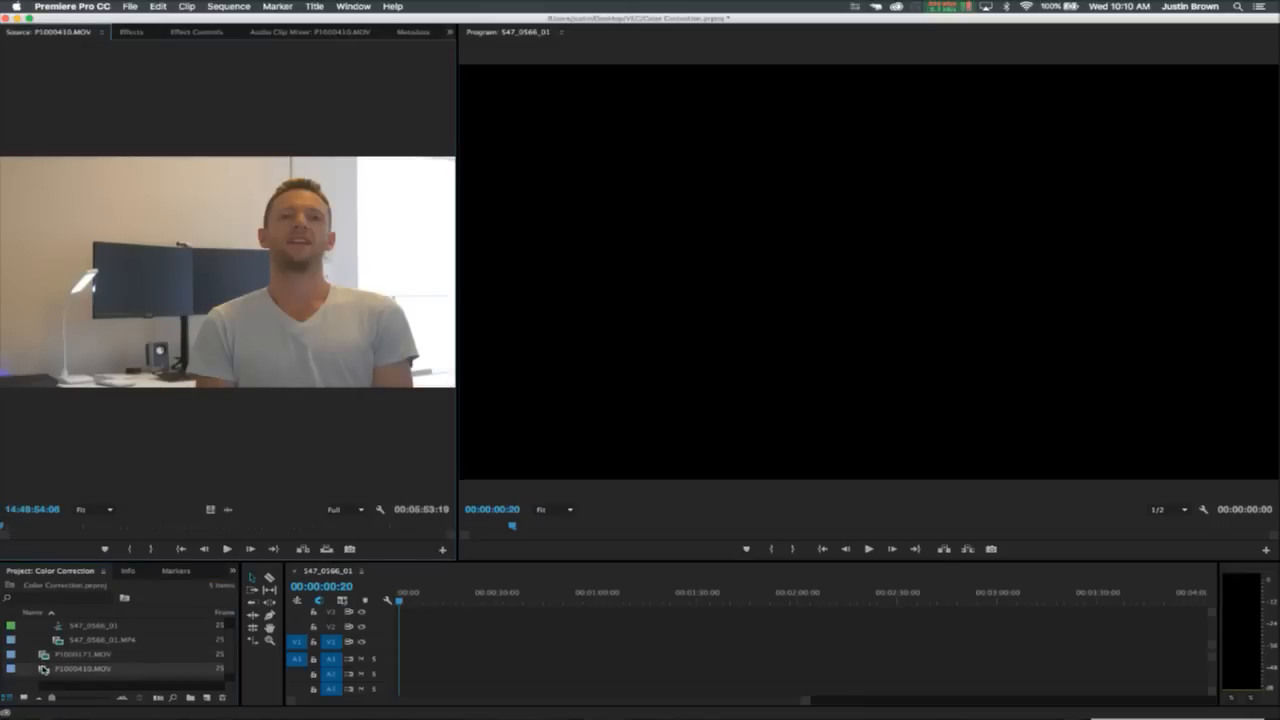
{"action": "left_click_drag", "start_coordinate": [43, 669], "coordinate": [396, 648]}
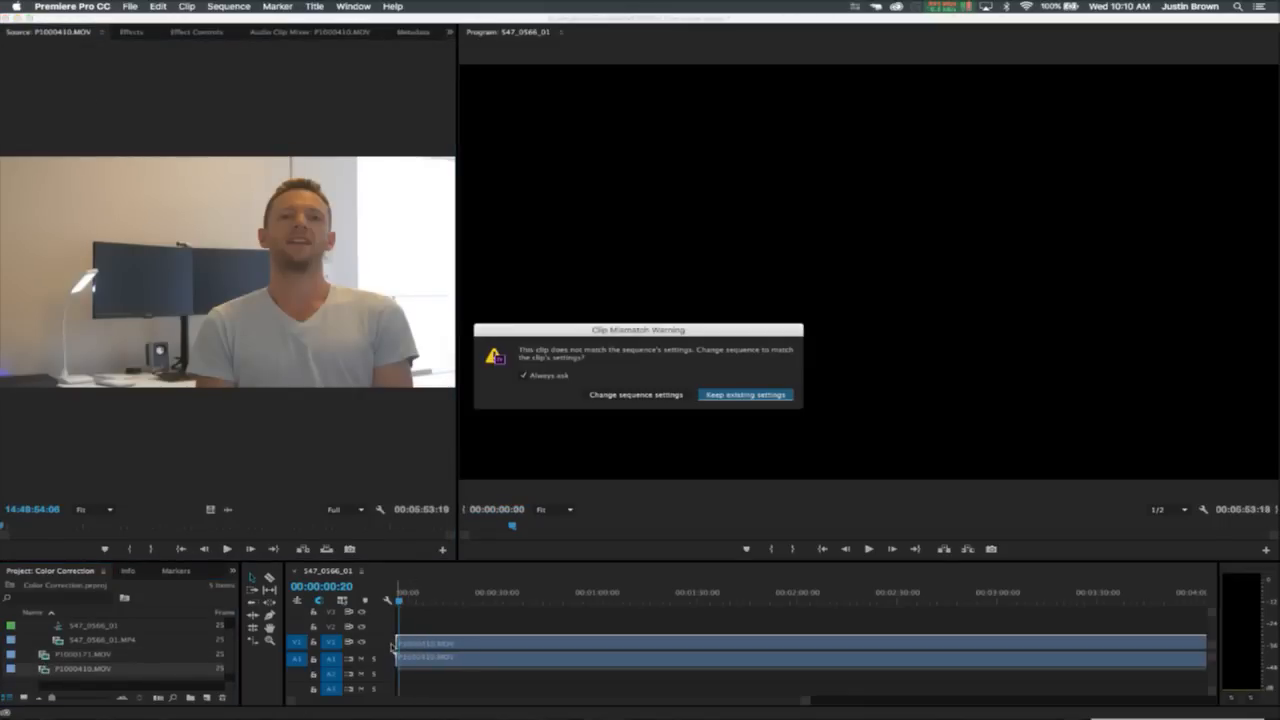
{"action": "left_click", "coordinate": [711, 395]}
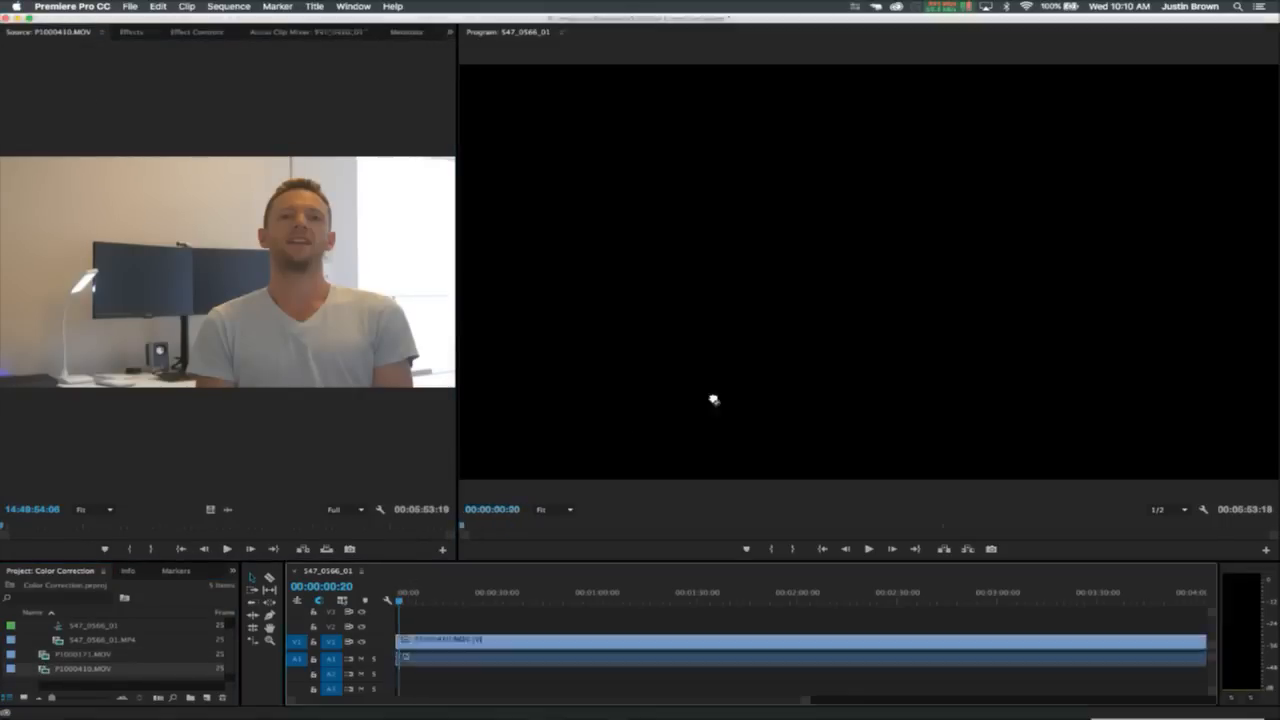
Scale the P1000410.MOV clip on V1 to the frame size.
{"action": "left_click", "coordinate": [413, 641]}
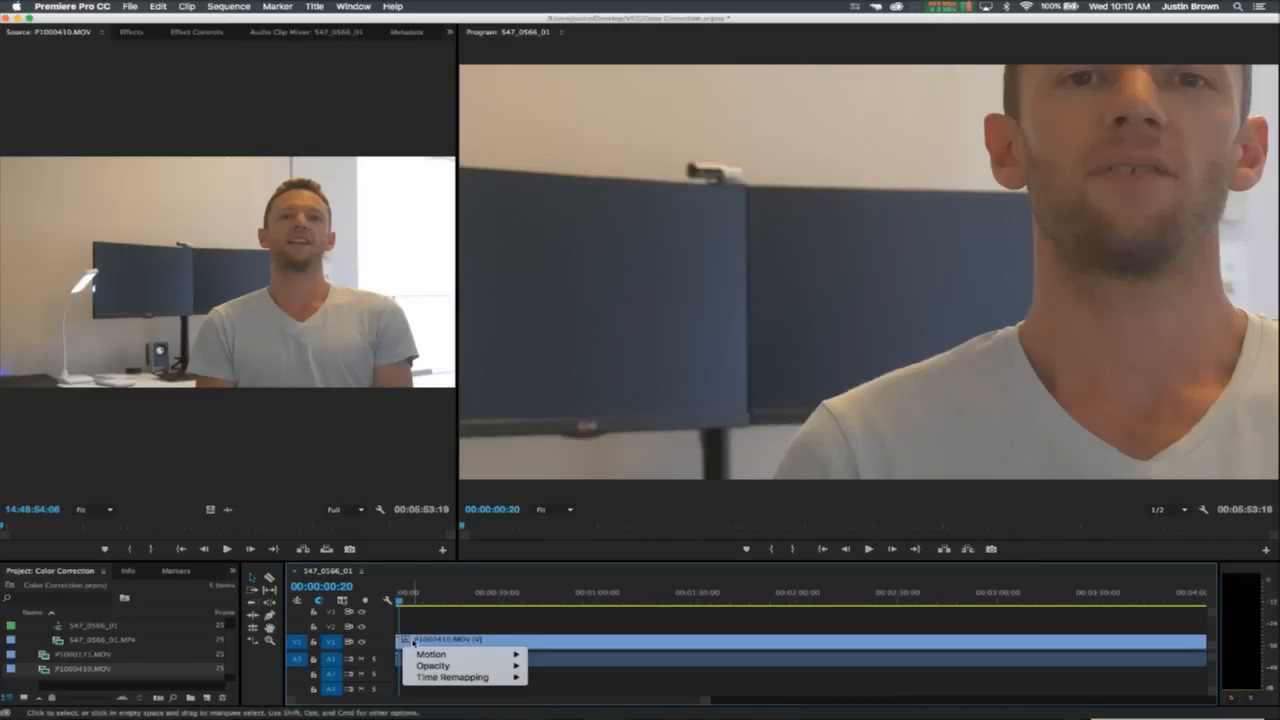
{"action": "mouse_move", "coordinate": [418, 653]}
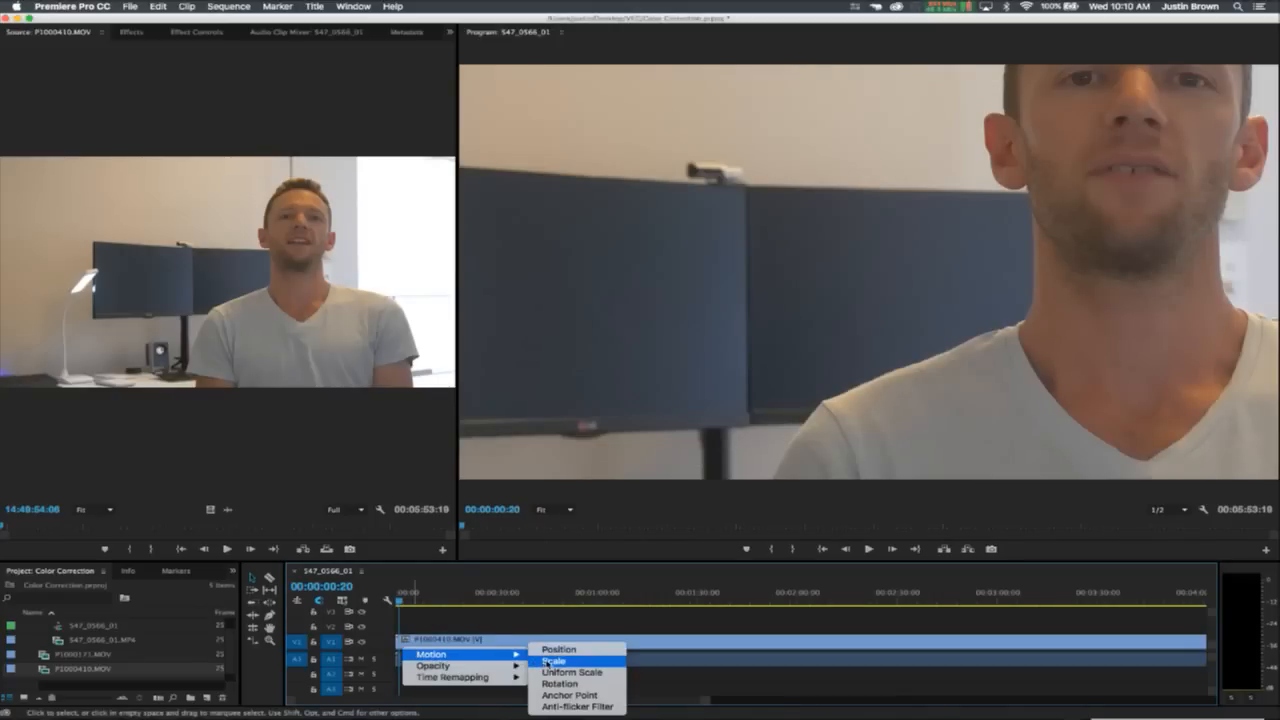
{"action": "left_click", "coordinate": [471, 632]}
{"action": "right_click", "coordinate": [479, 641]}
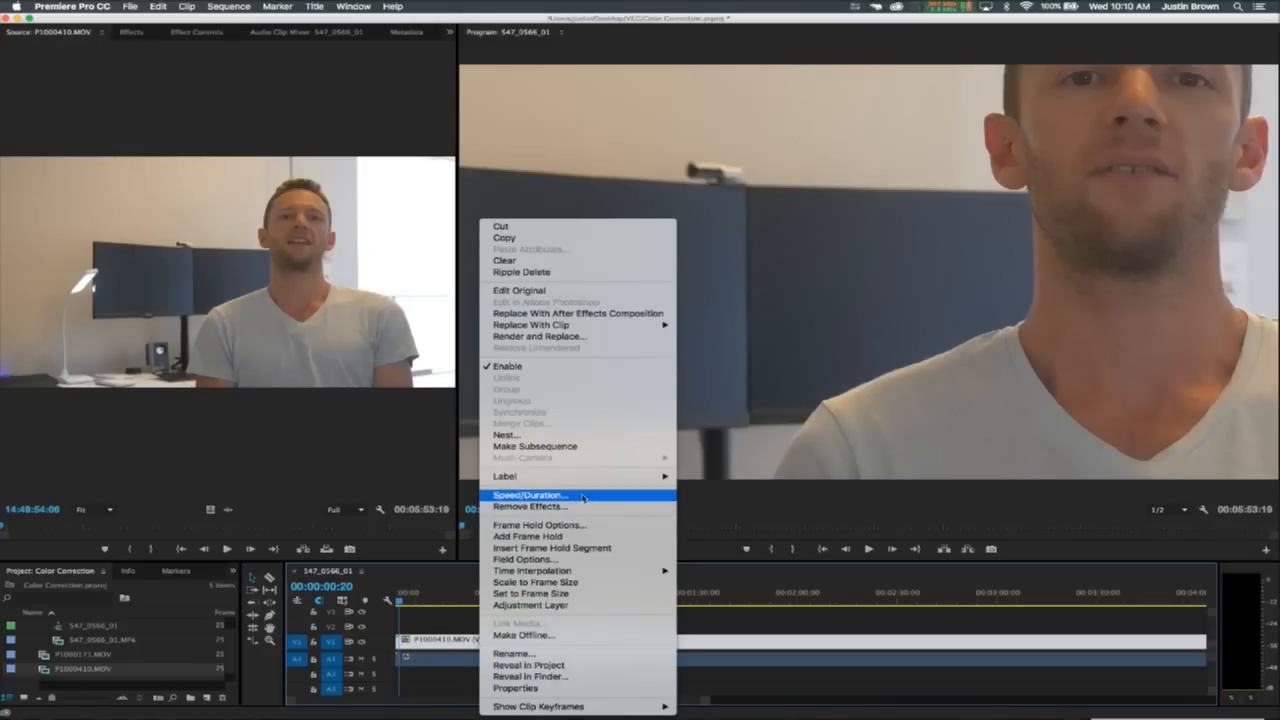
{"action": "left_click", "coordinate": [593, 584]}
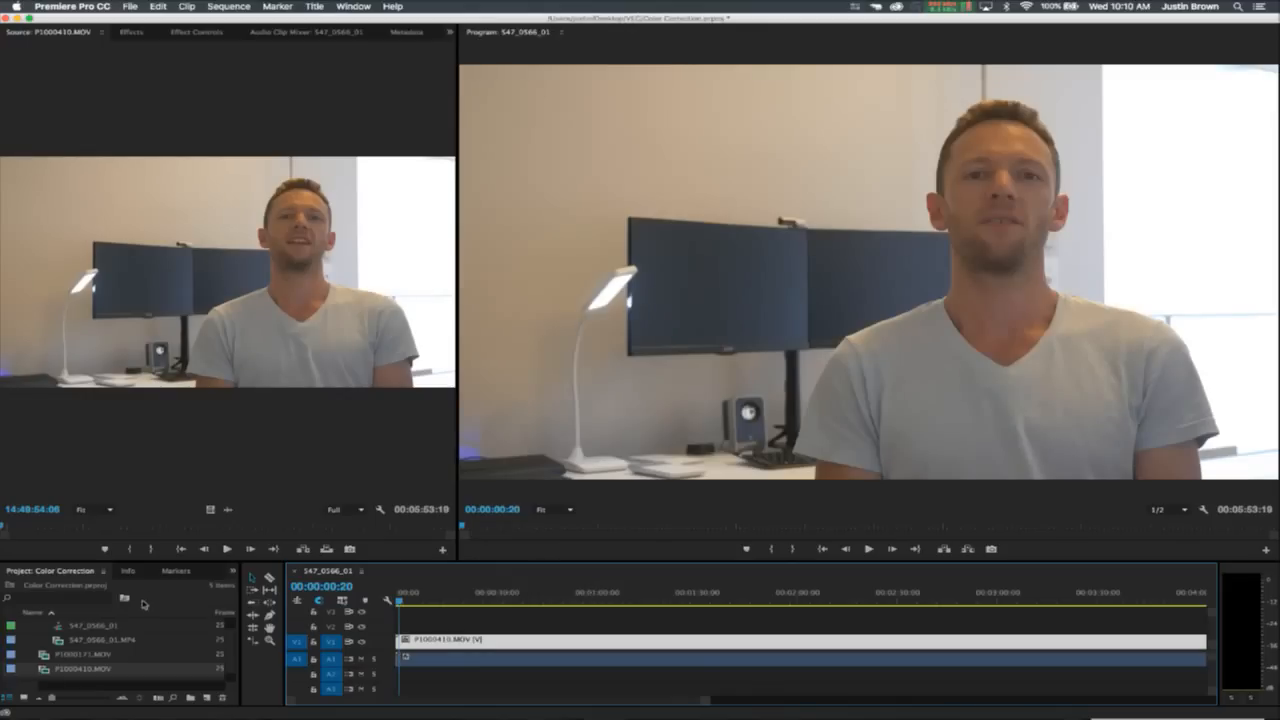
Apply the Three-Way Color Corrector to the P1000410.MOV clip and show its effect settings.
{"action": "left_click", "coordinate": [192, 34]}
{"action": "left_click", "coordinate": [133, 33]}
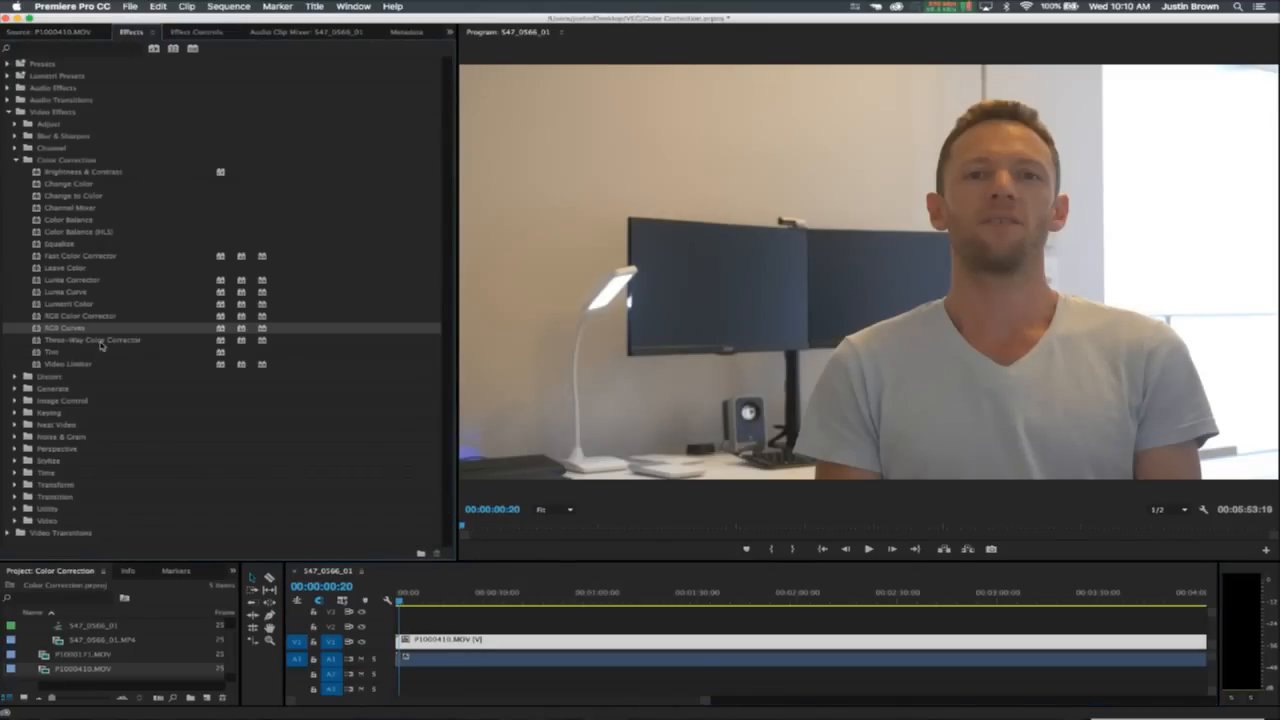
{"action": "left_click", "coordinate": [100, 345]}
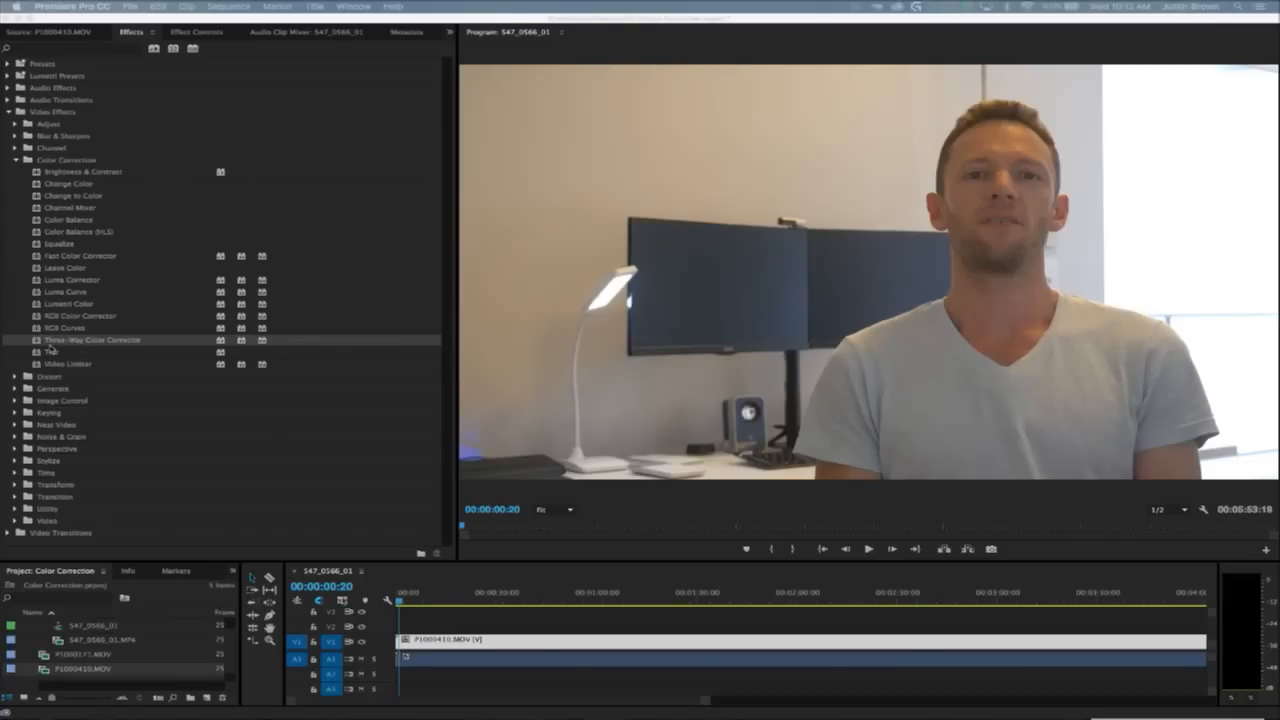
{"action": "left_click", "coordinate": [42, 344]}
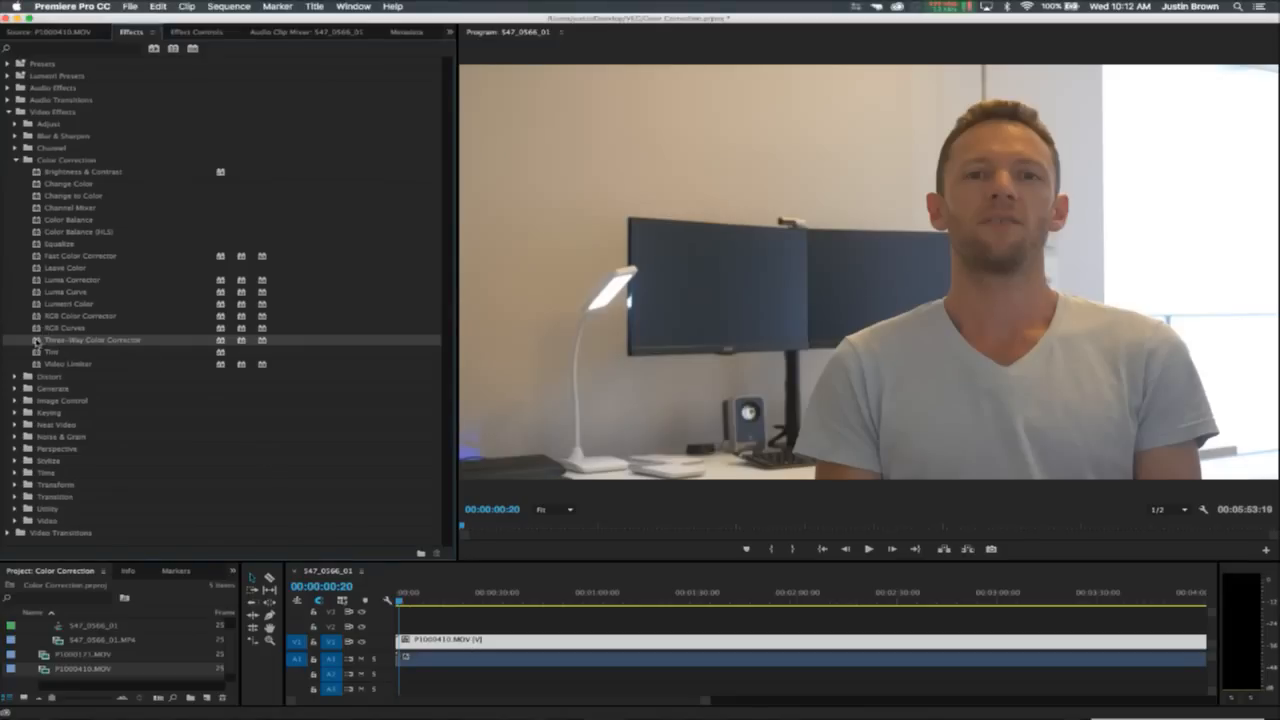
{"action": "left_click_drag", "start_coordinate": [36, 342], "coordinate": [440, 644]}
{"action": "left_click", "coordinate": [196, 33]}
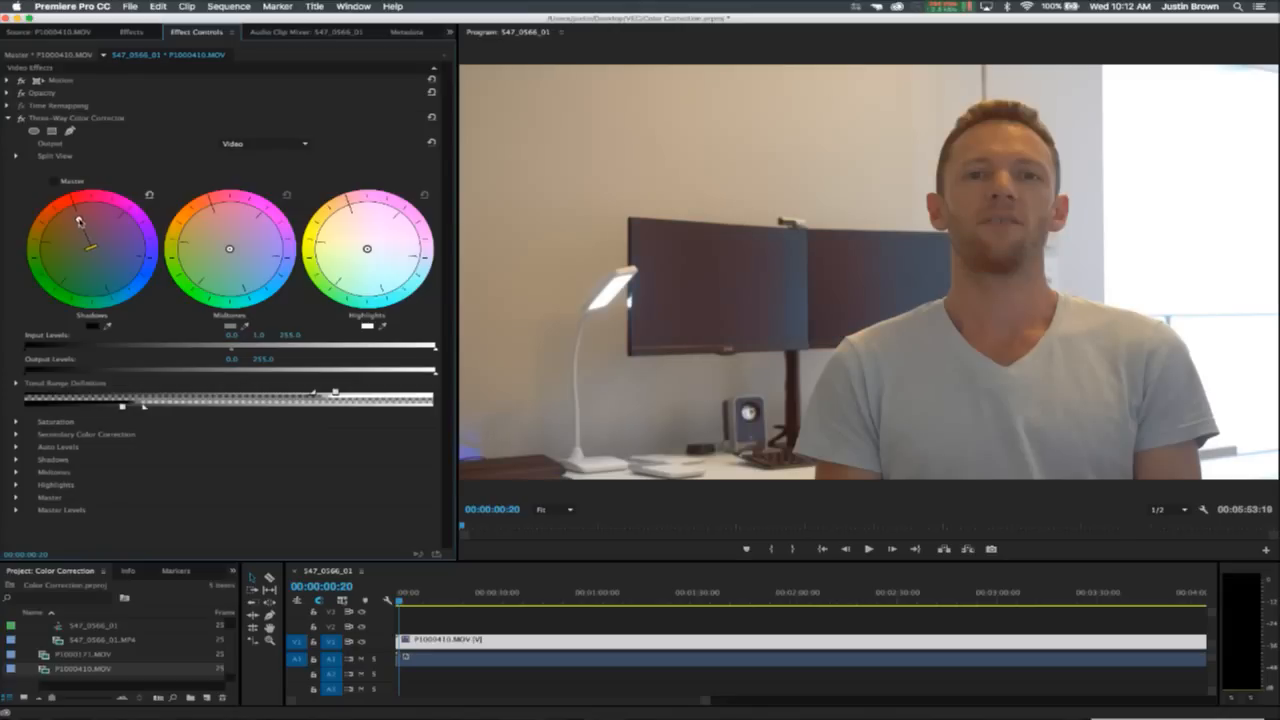
Return the Shadows color wheel to its center and set the input levels to about 35, 1.2 and 213.
{"action": "left_click_drag", "start_coordinate": [77, 216], "coordinate": [90, 247]}
{"action": "left_click_drag", "start_coordinate": [233, 349], "coordinate": [242, 352]}
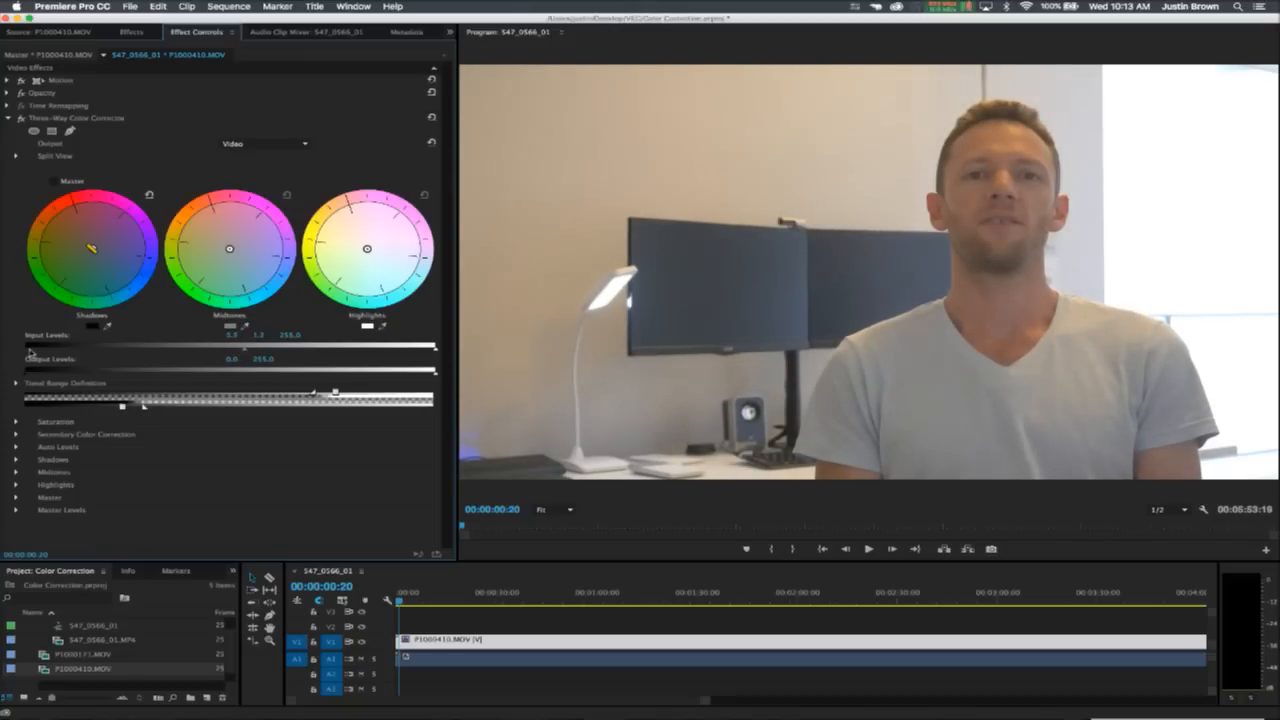
{"action": "left_click_drag", "start_coordinate": [33, 352], "coordinate": [83, 358]}
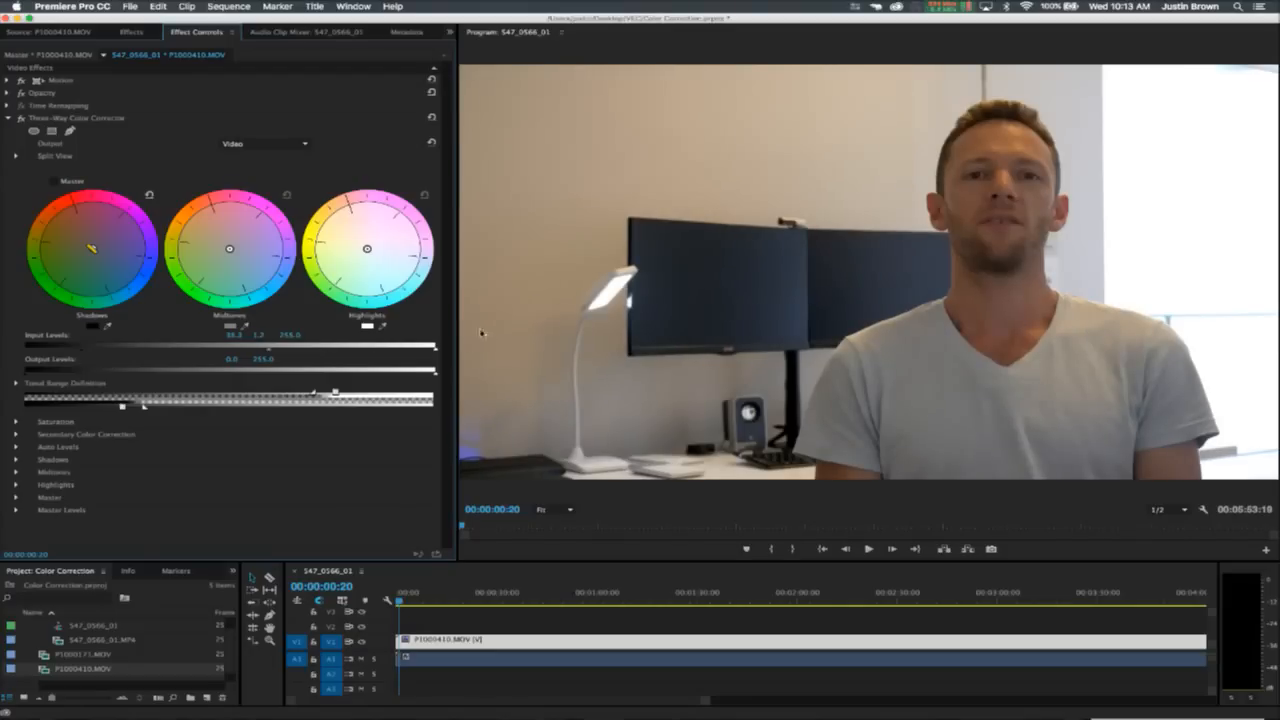
{"action": "left_click_drag", "start_coordinate": [436, 349], "coordinate": [368, 363]}
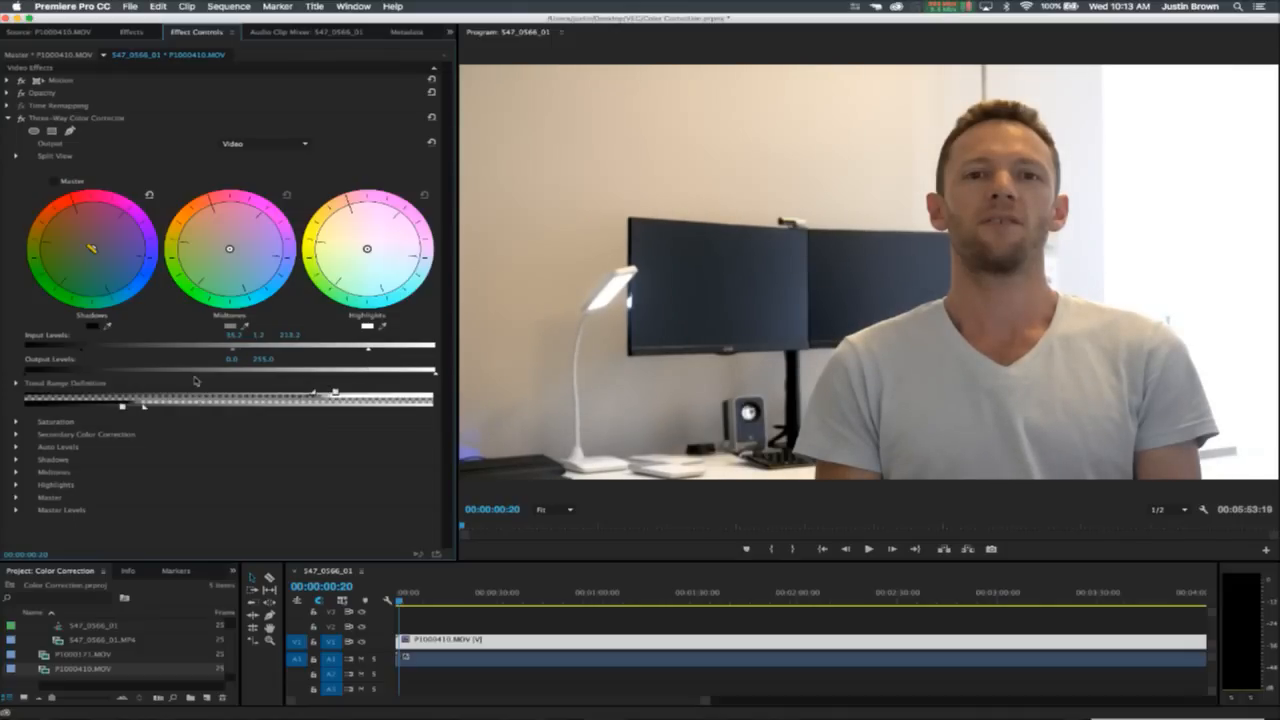
Expand the Saturation settings and set Midtone Saturation to 176.
{"action": "left_click", "coordinate": [17, 423]}
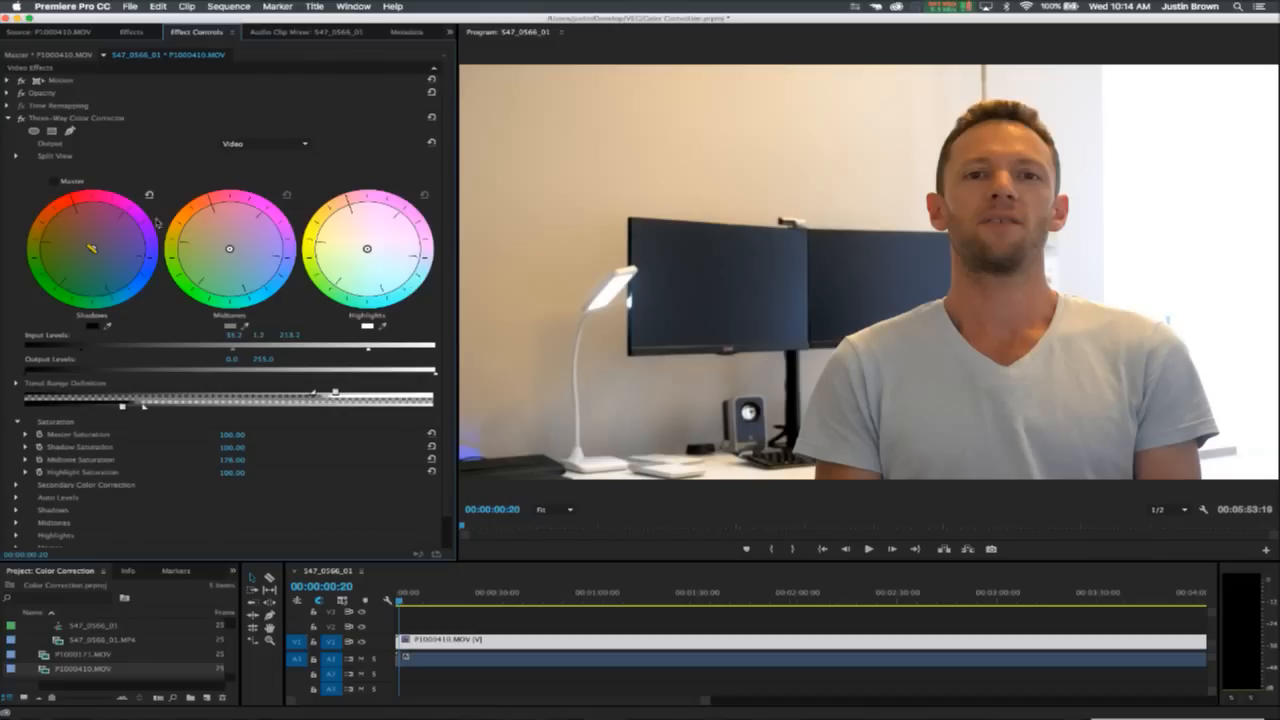
Toggle the Three-Way Color Corrector repeatedly to compare the interview clip before and after correction.
{"action": "left_click", "coordinate": [21, 118]}
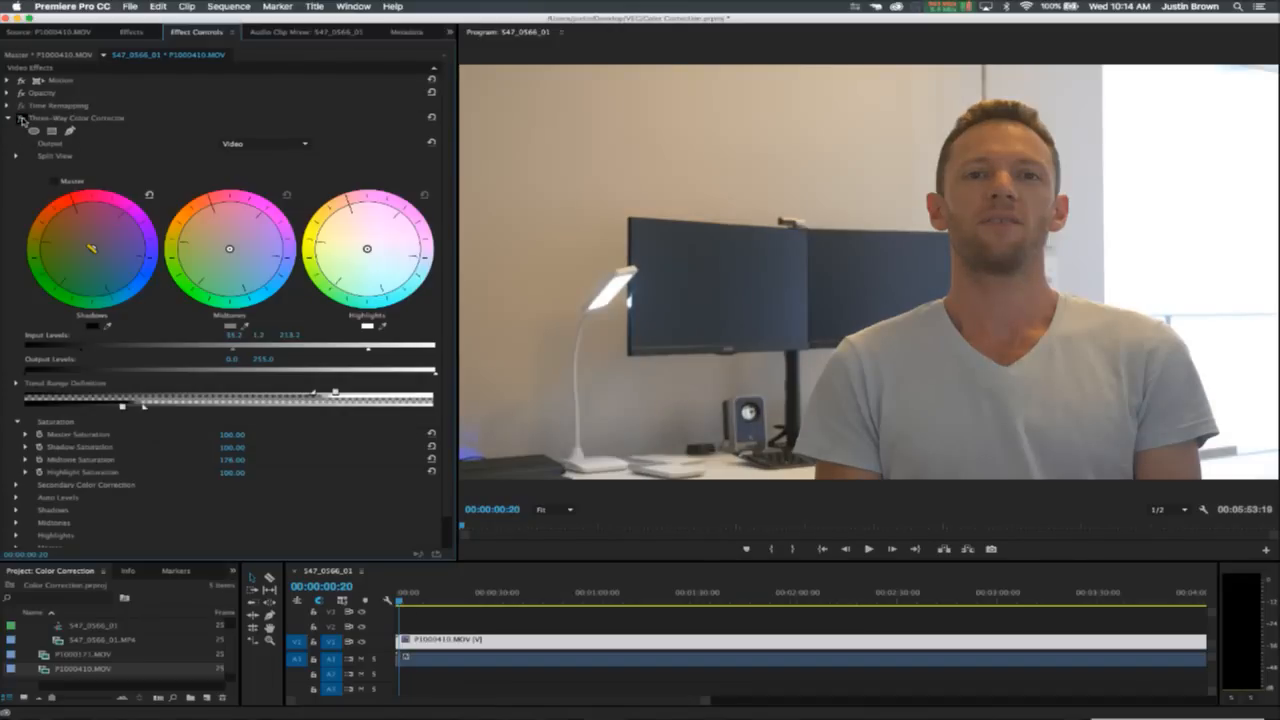
{"action": "left_click", "coordinate": [21, 118]}
{"action": "left_click", "coordinate": [21, 118]}
{"action": "left_click", "coordinate": [21, 118]}
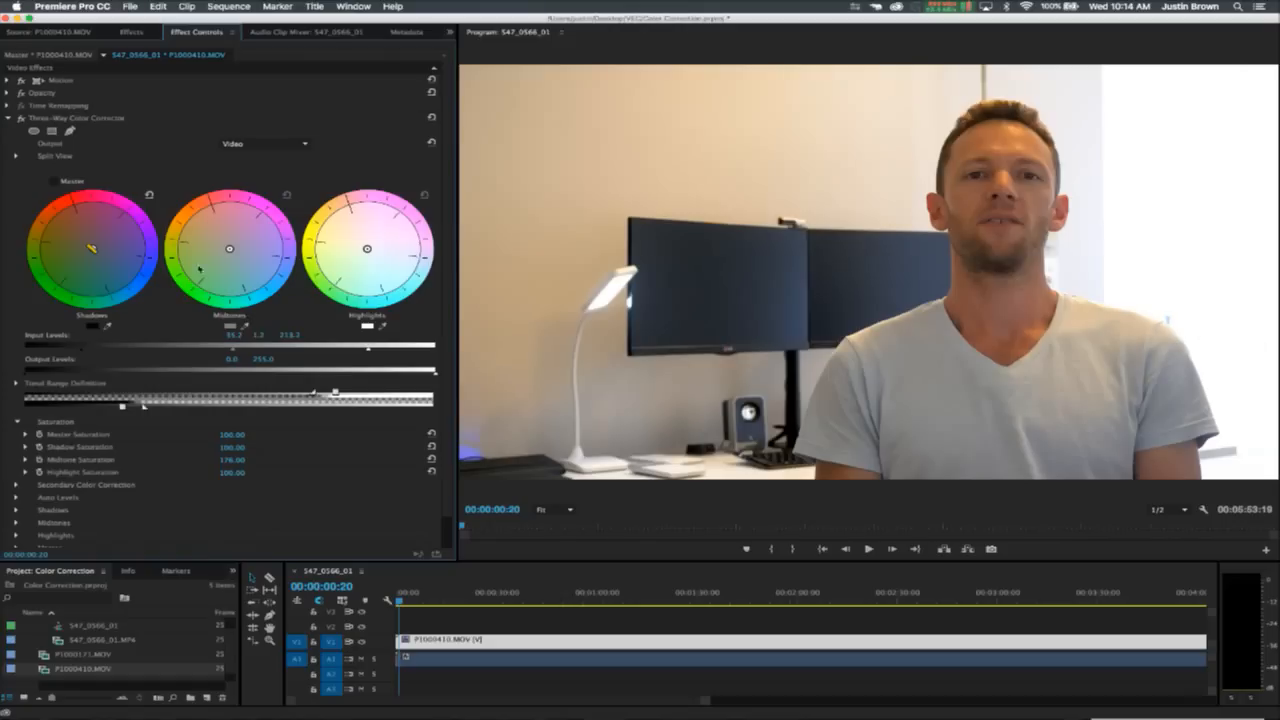
{"action": "left_click", "coordinate": [22, 120]}
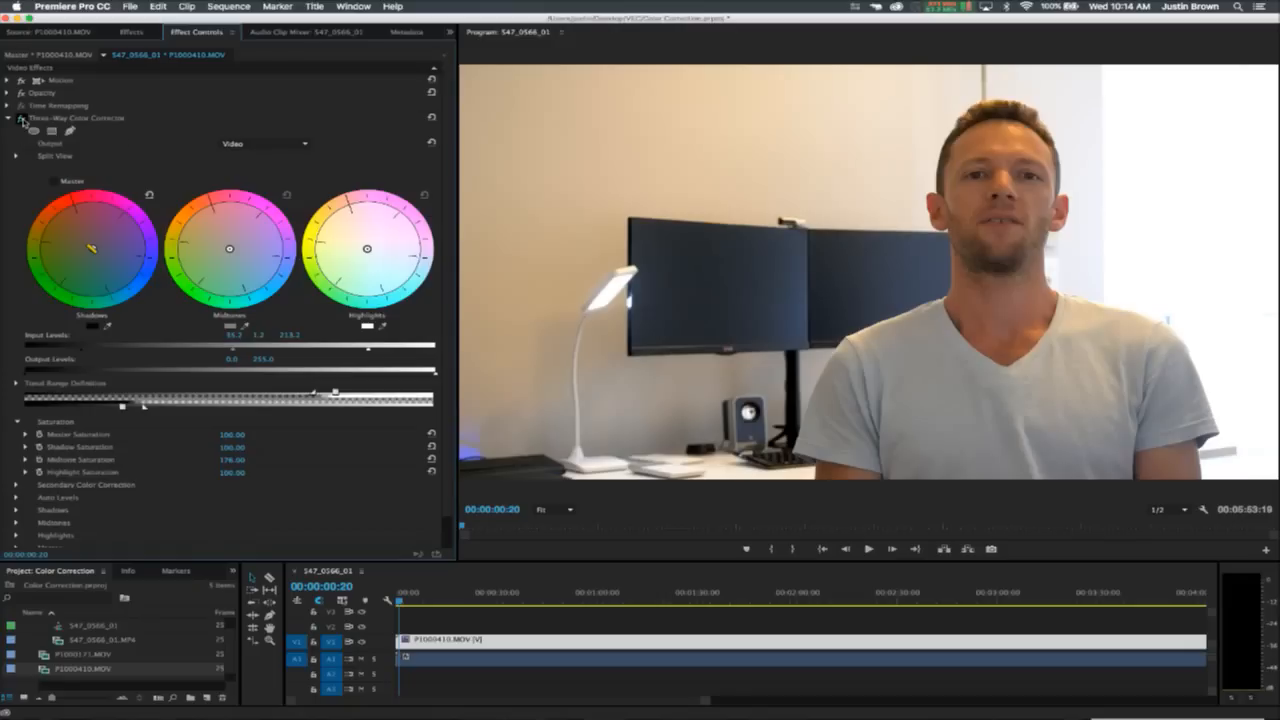
{"action": "left_click", "coordinate": [22, 120]}
{"action": "left_click", "coordinate": [22, 120]}
{"action": "left_click", "coordinate": [22, 120]}
Move the playhead to 00:00:02:05 and refine the input levels to about 30, 1.2 and 215.
{"action": "left_click", "coordinate": [405, 602]}
{"action": "left_click_drag", "start_coordinate": [405, 603], "coordinate": [407, 603]}
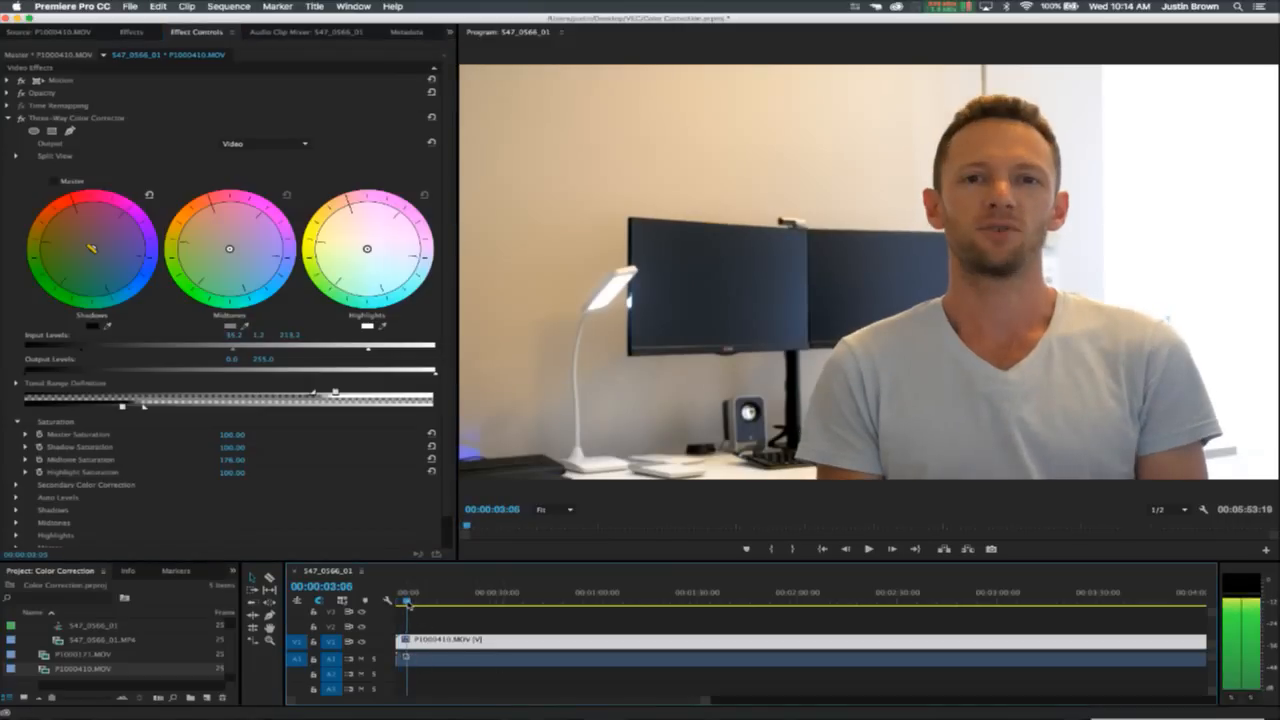
{"action": "left_click", "coordinate": [403, 600]}
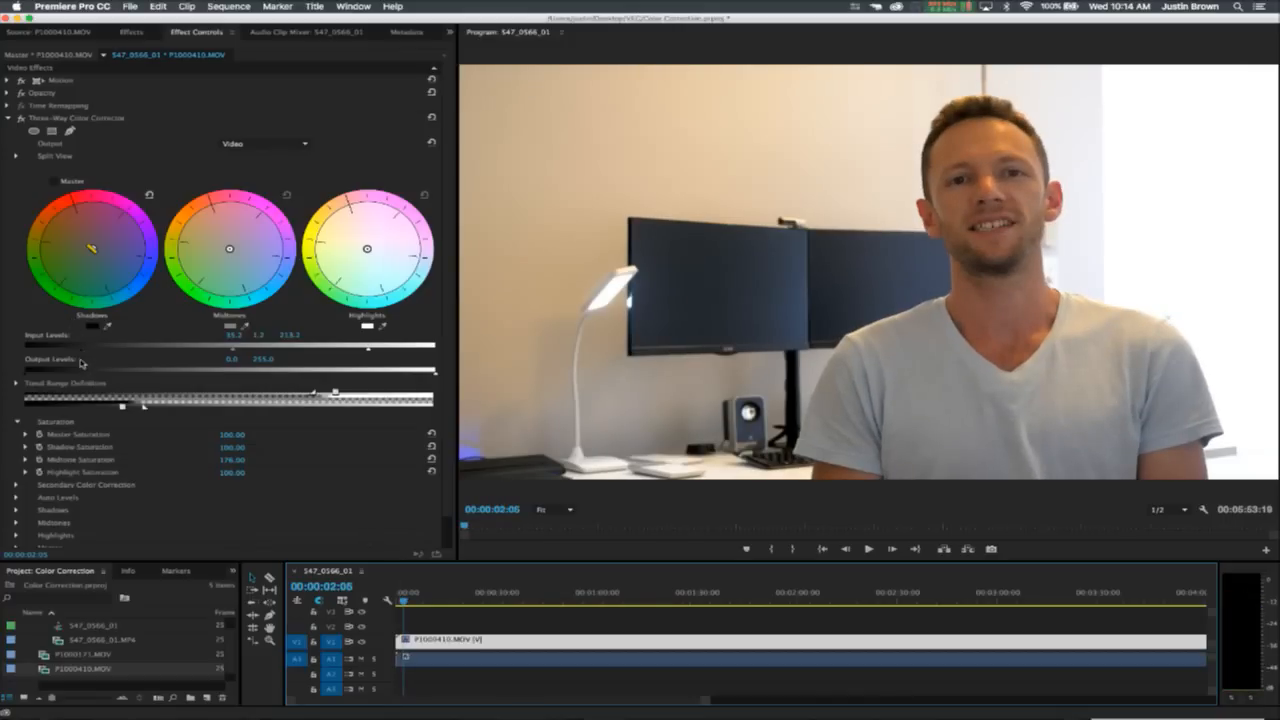
{"action": "mouse_move", "coordinate": [78, 352]}
{"action": "left_mouse_down"}
{"action": "mouse_move", "coordinate": [53, 356]}
{"action": "mouse_move", "coordinate": [71, 353]}
{"action": "left_mouse_up"}
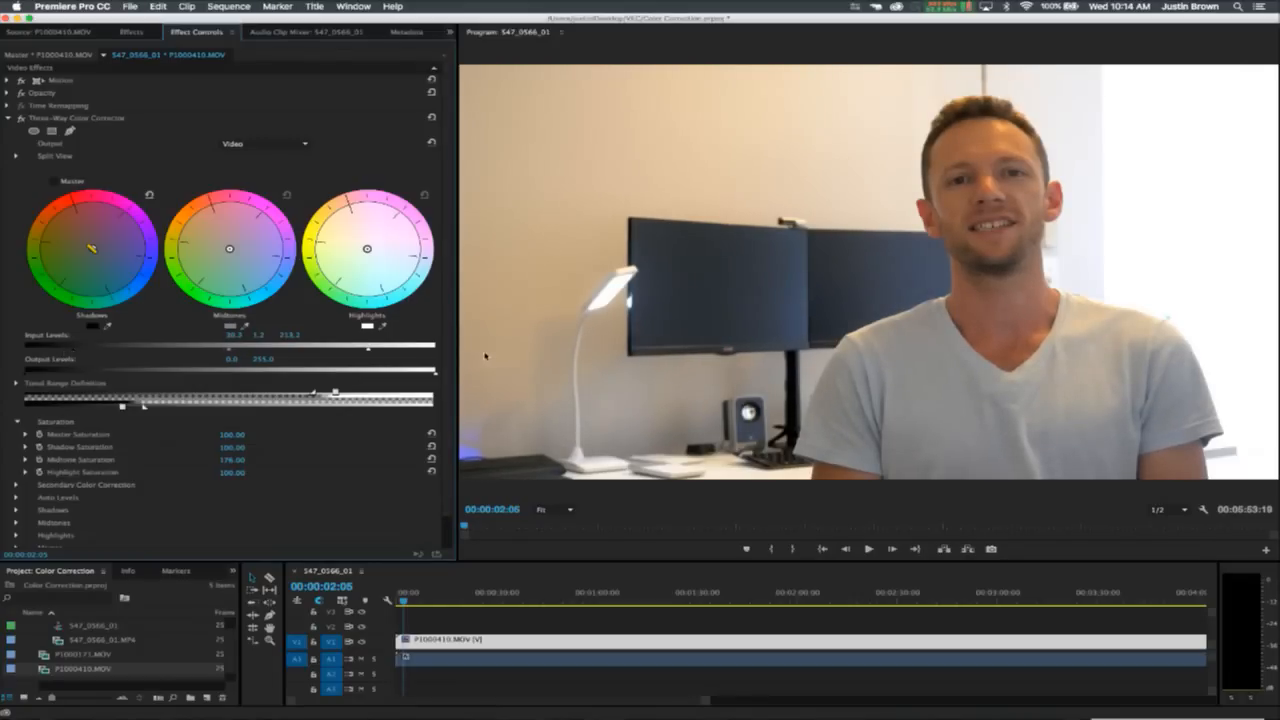
{"action": "mouse_move", "coordinate": [370, 352]}
{"action": "left_mouse_down"}
{"action": "mouse_move", "coordinate": [400, 350]}
{"action": "mouse_move", "coordinate": [371, 351]}
{"action": "left_mouse_up"}
{"action": "left_click_drag", "start_coordinate": [231, 352], "coordinate": [237, 350]}
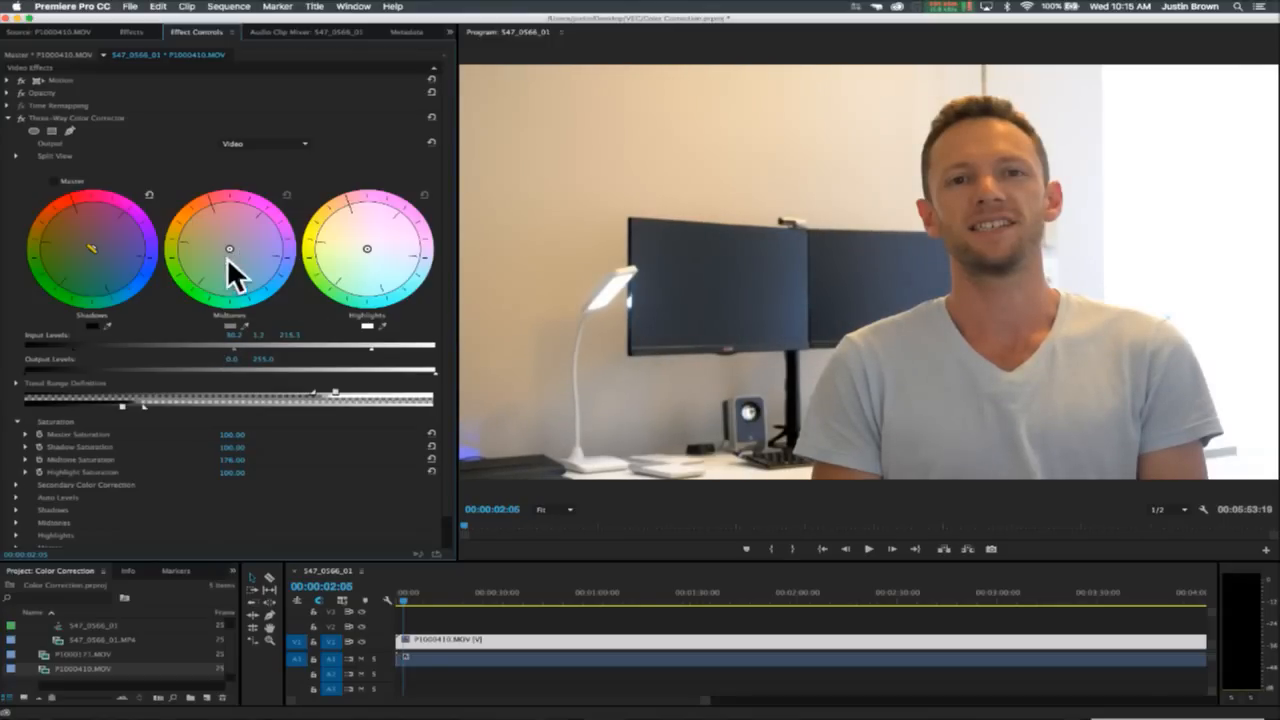
Shift the Midtones color wheel slightly toward blue and raise the black input level to about 42.6.
{"action": "mouse_move", "coordinate": [233, 256]}
{"action": "left_mouse_down"}
{"action": "mouse_move", "coordinate": [217, 245]}
{"action": "mouse_move", "coordinate": [237, 255]}
{"action": "left_mouse_up"}
{"action": "left_click_drag", "start_coordinate": [78, 353], "coordinate": [93, 352]}
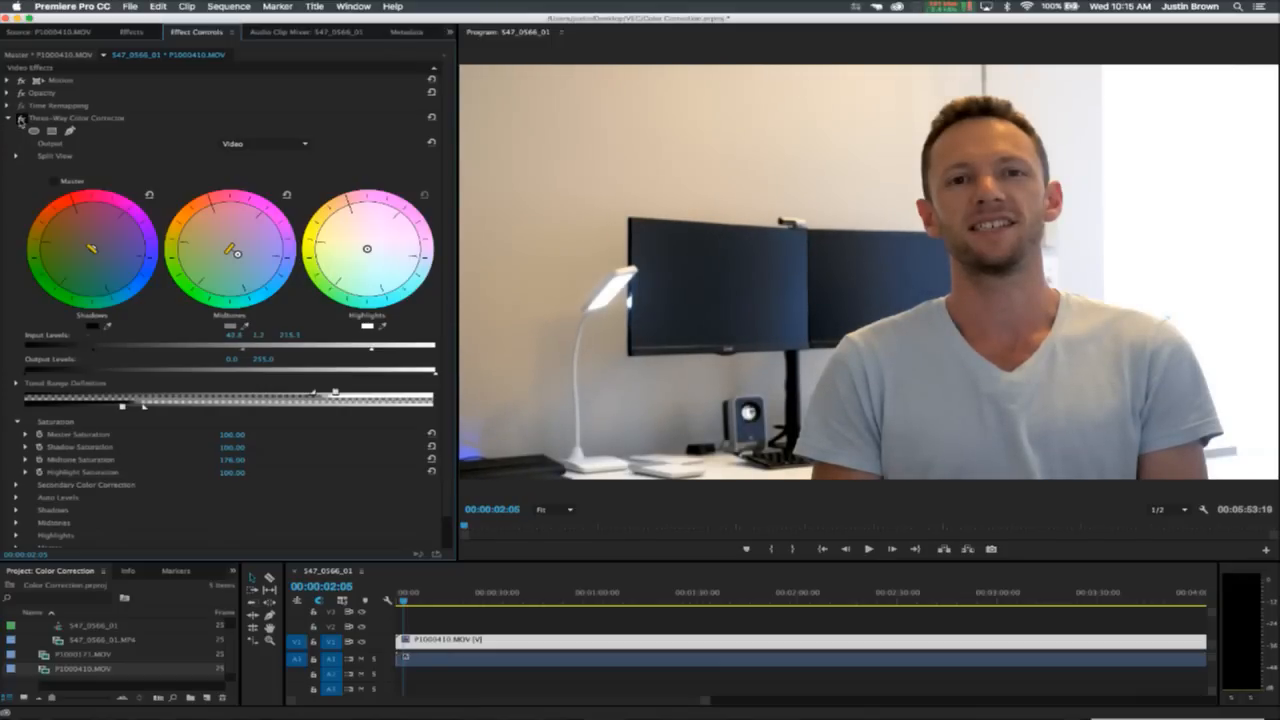
Compare the clip at 00:00:02:05 with and without the refined Three-Way Color Corrector, leaving the effect enabled.
{"action": "left_click", "coordinate": [20, 119]}
{"action": "left_click", "coordinate": [20, 119]}
{"action": "left_click", "coordinate": [21, 120]}
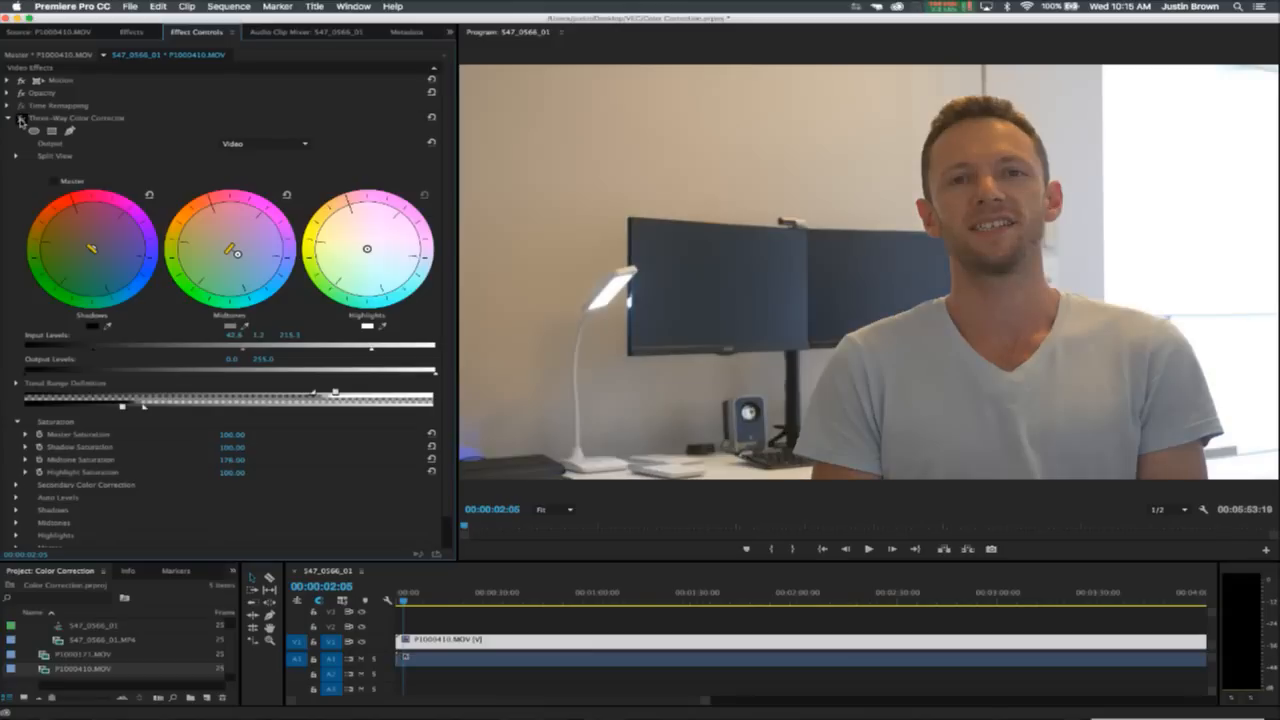
{"action": "left_click", "coordinate": [20, 120]}
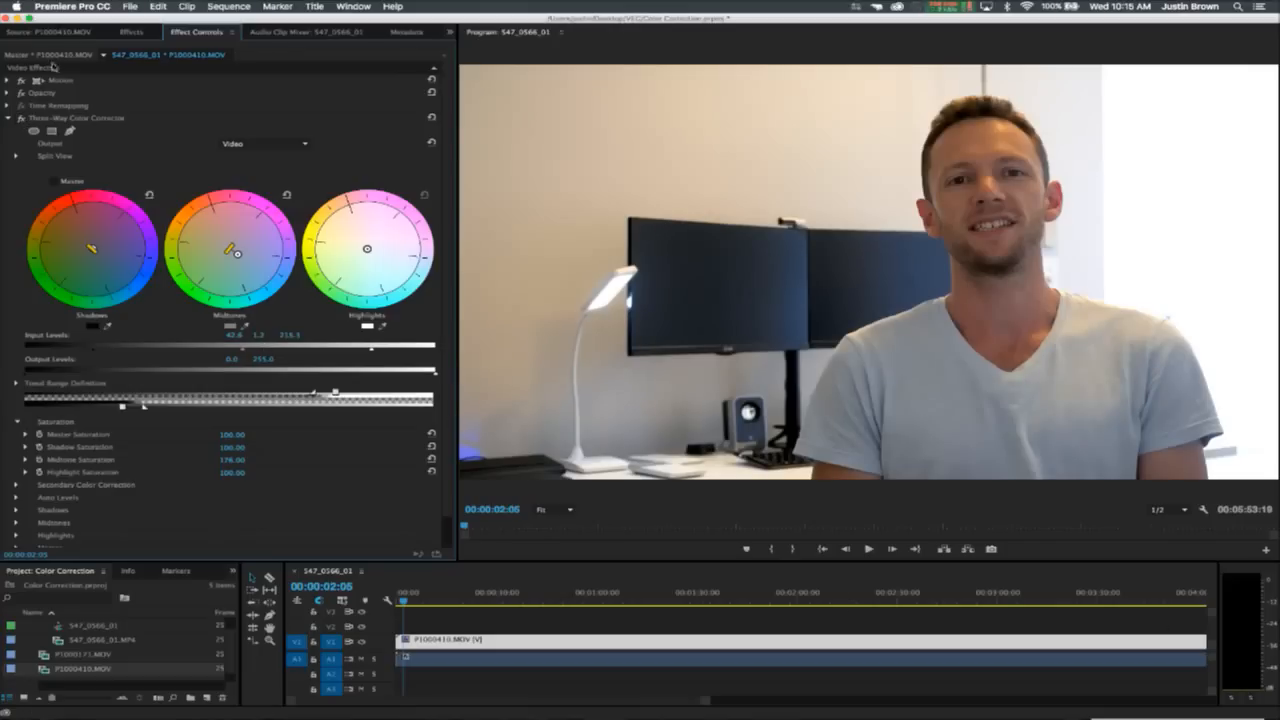
Remove the Three-Way Color Corrector and replace the interview clip in the sequence with P1000171.MOV, keeping the existing sequence settings.
{"action": "left_click", "coordinate": [8, 119]}
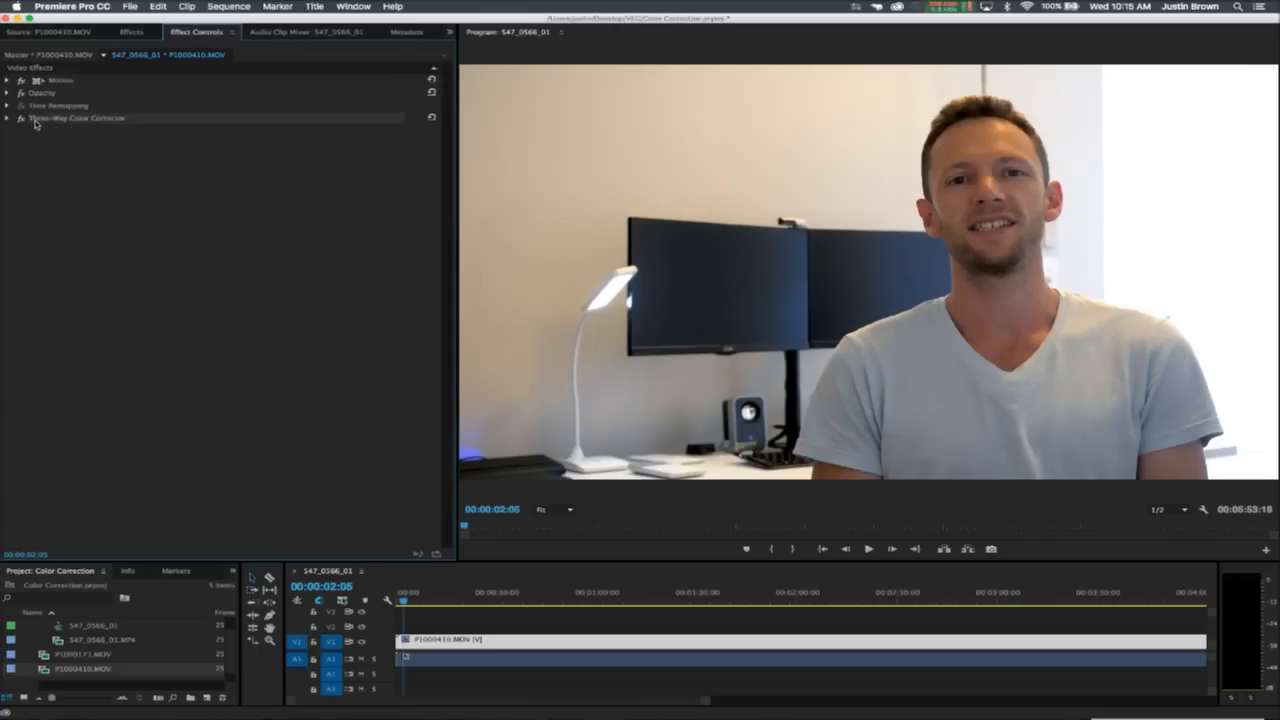
{"action": "key", "text": "Delete"}
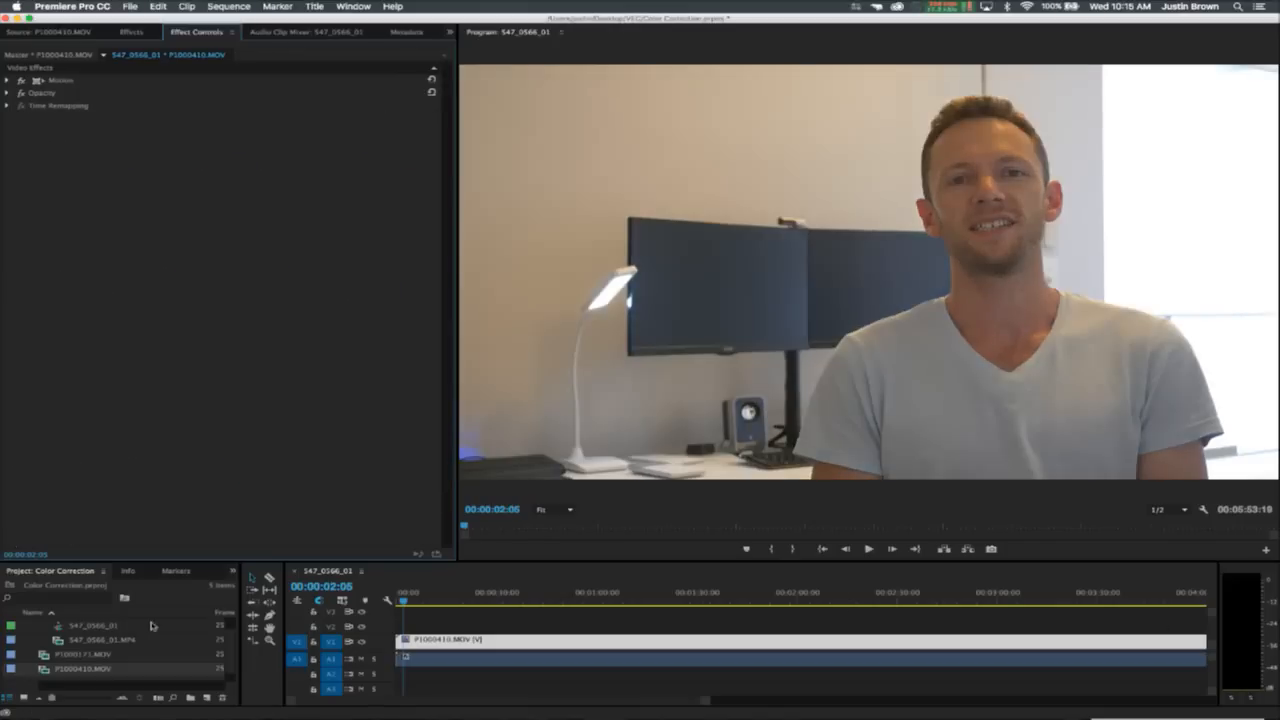
{"action": "key", "text": "Delete"}
{"action": "left_click_drag", "start_coordinate": [390, 667], "coordinate": [400, 643]}
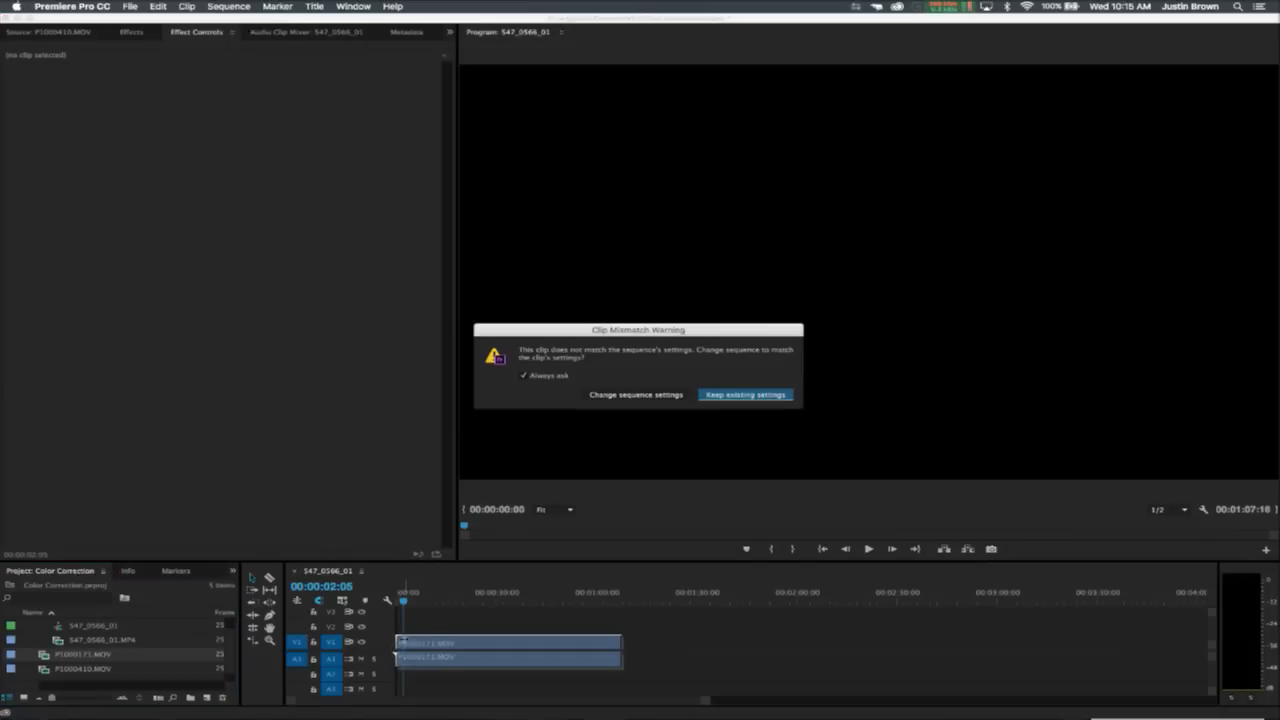
{"action": "left_click", "coordinate": [707, 396]}
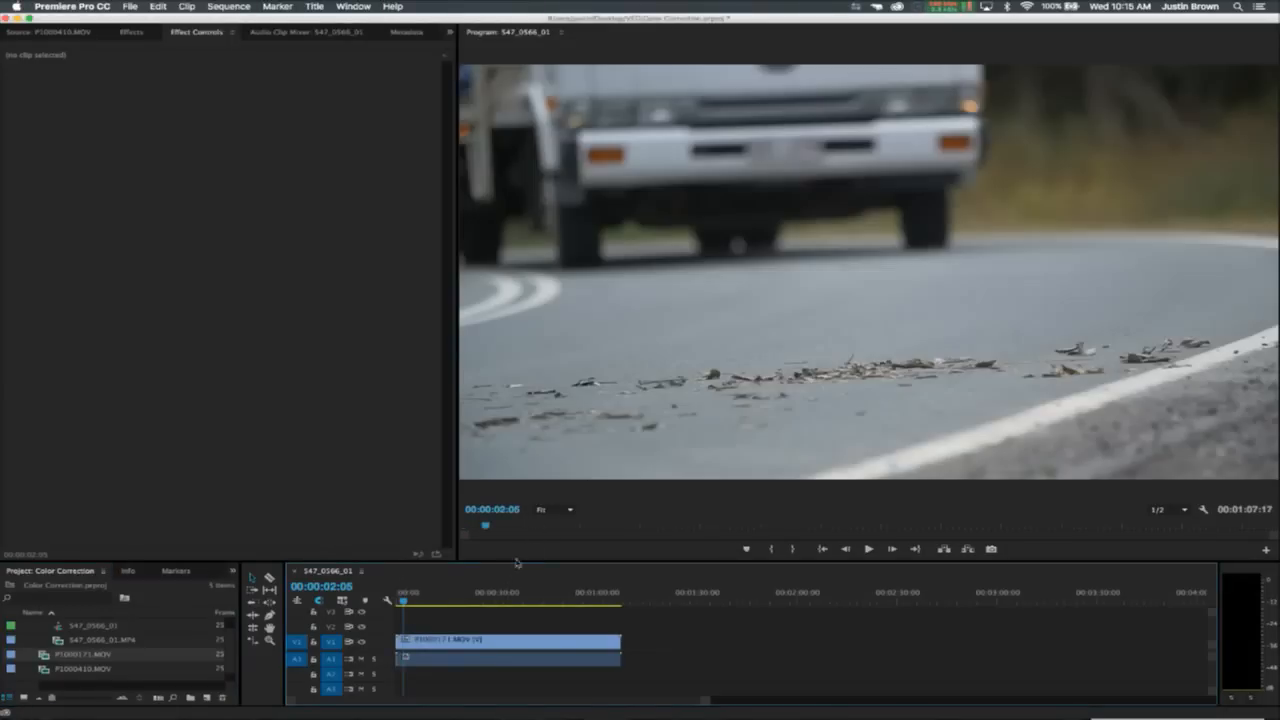
Move the playhead to the car shot at 00:00:45:10 and enlarge the program monitor.
{"action": "left_click_drag", "start_coordinate": [474, 598], "coordinate": [549, 605]}
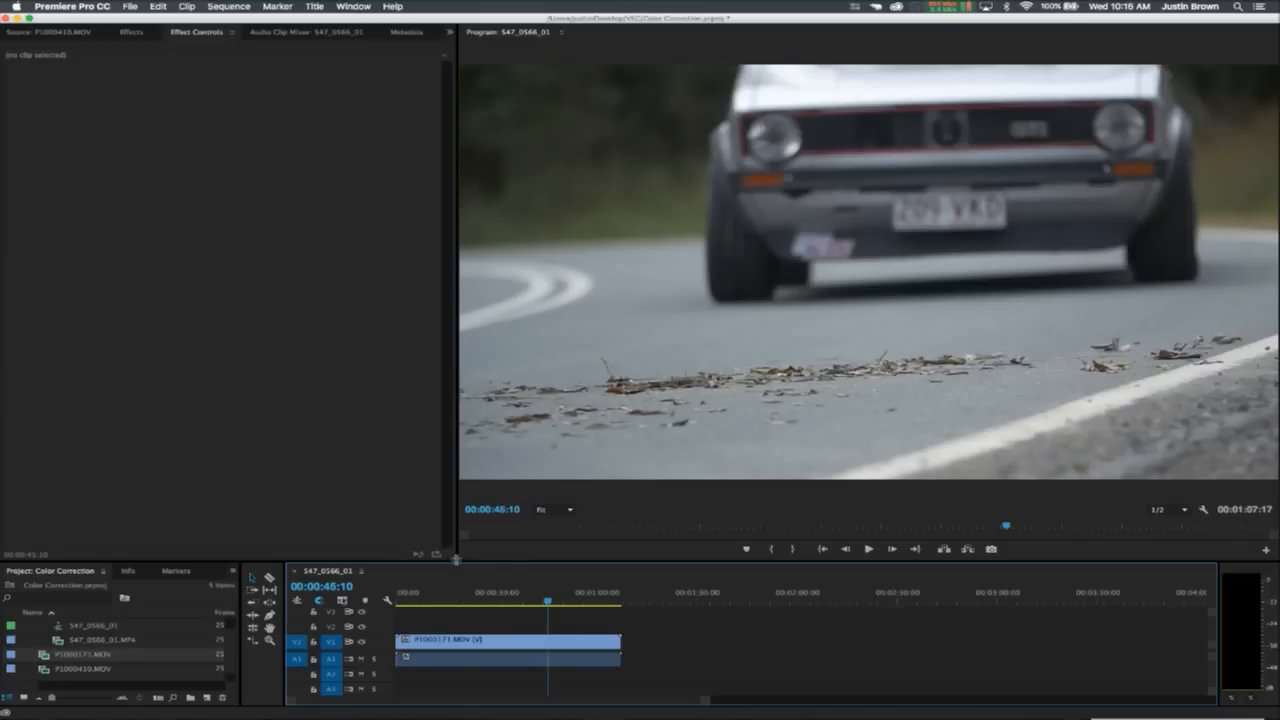
{"action": "left_click_drag", "start_coordinate": [461, 568], "coordinate": [382, 590]}
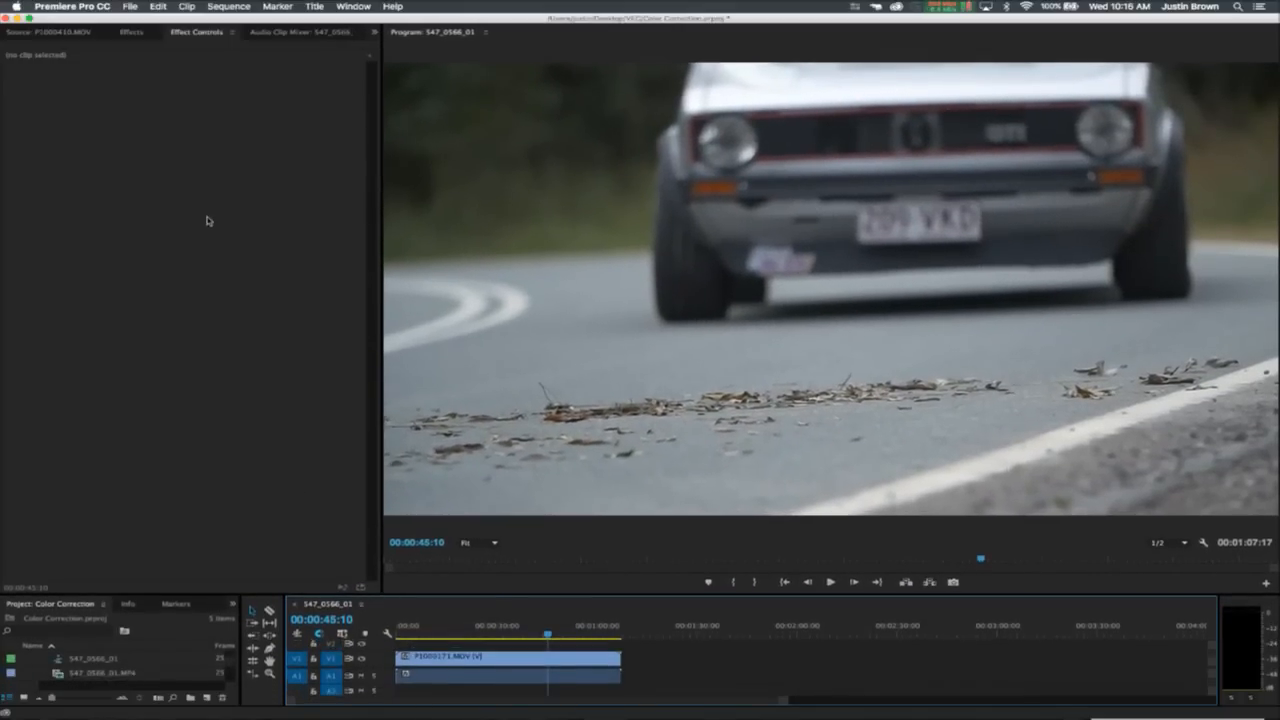
Apply the RGB Curves effect to the P1000171.MOV clip.
{"action": "left_click", "coordinate": [136, 37]}
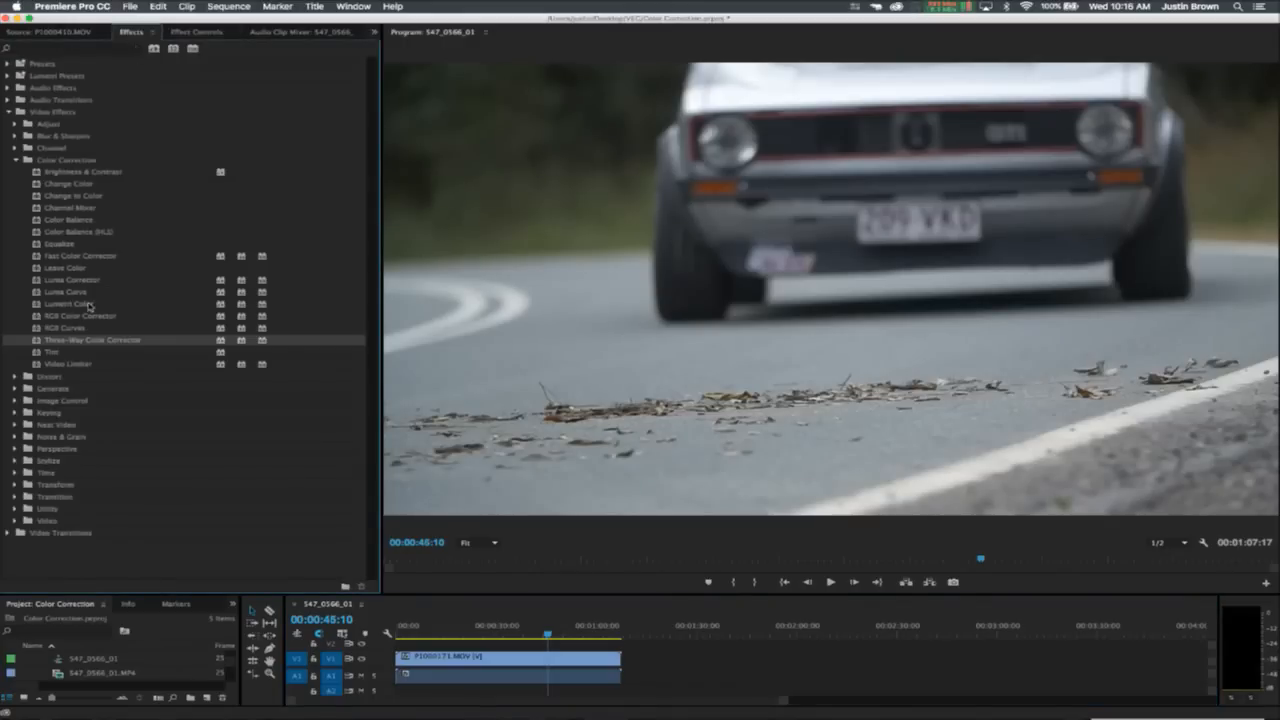
{"action": "left_click", "coordinate": [42, 329]}
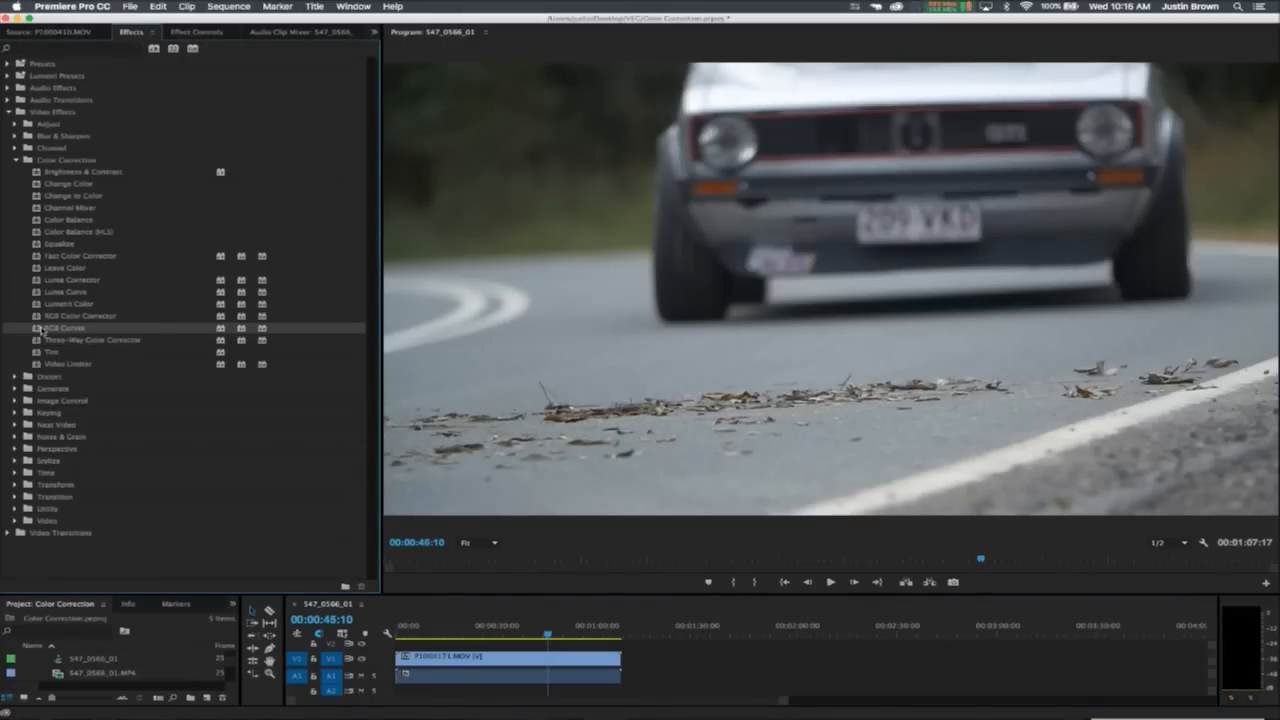
{"action": "left_click_drag", "start_coordinate": [38, 329], "coordinate": [494, 665]}
Trim off the footage before the car shot at about 00:00:45:10, close the gap and park the playhead at 00:00:00:10.
{"action": "left_click", "coordinate": [477, 634]}
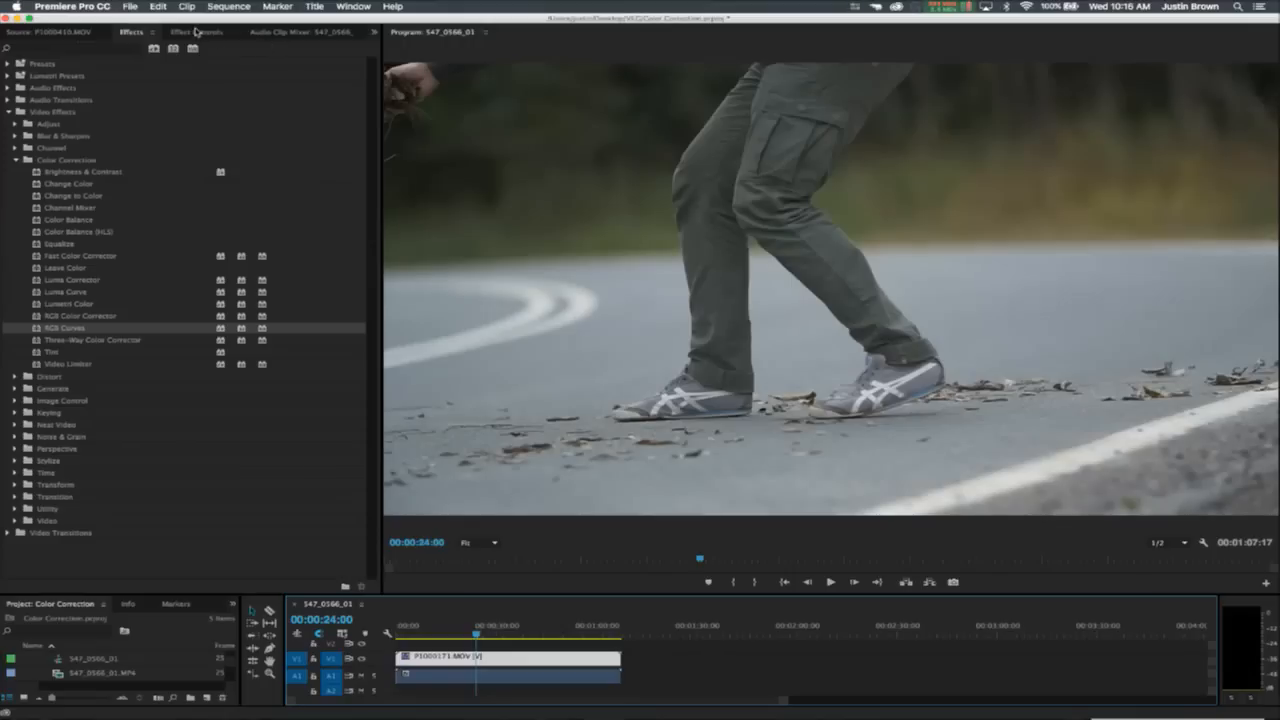
{"action": "left_click", "coordinate": [196, 32]}
{"action": "left_click_drag", "start_coordinate": [483, 620], "coordinate": [548, 628]}
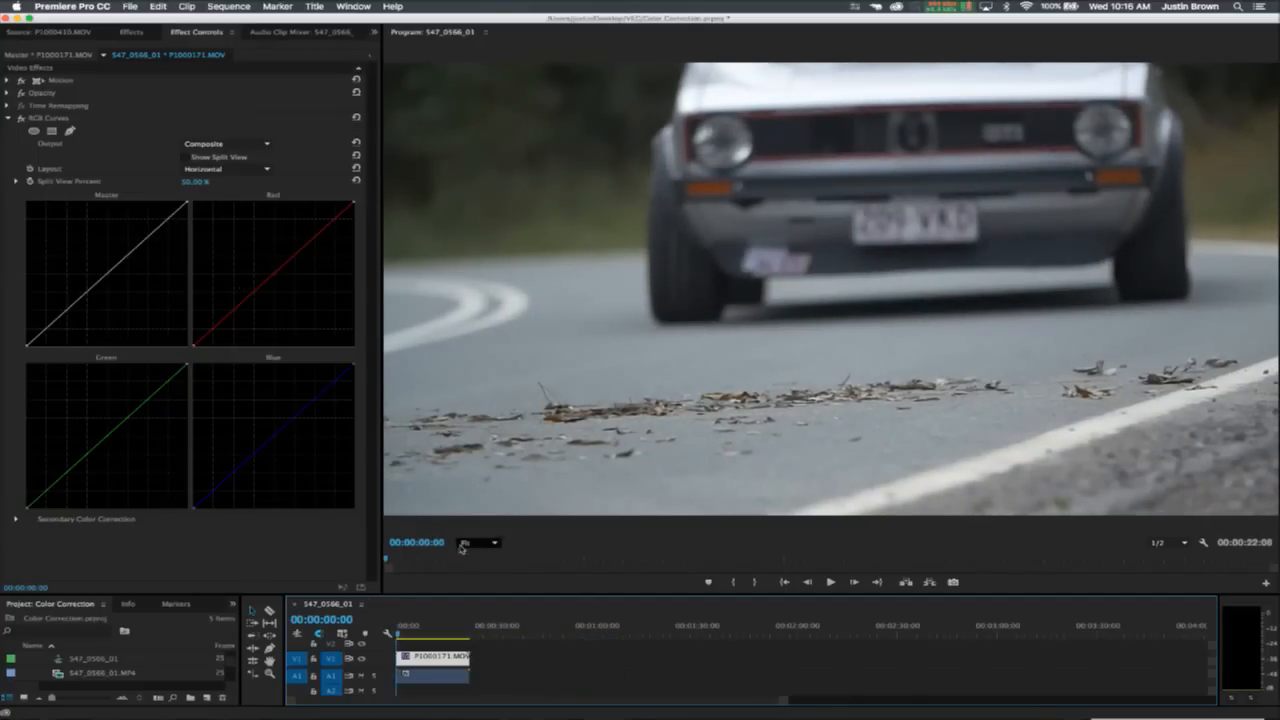
{"action": "left_click", "coordinate": [401, 634]}
{"action": "left_click_drag", "start_coordinate": [401, 634], "coordinate": [397, 636]}
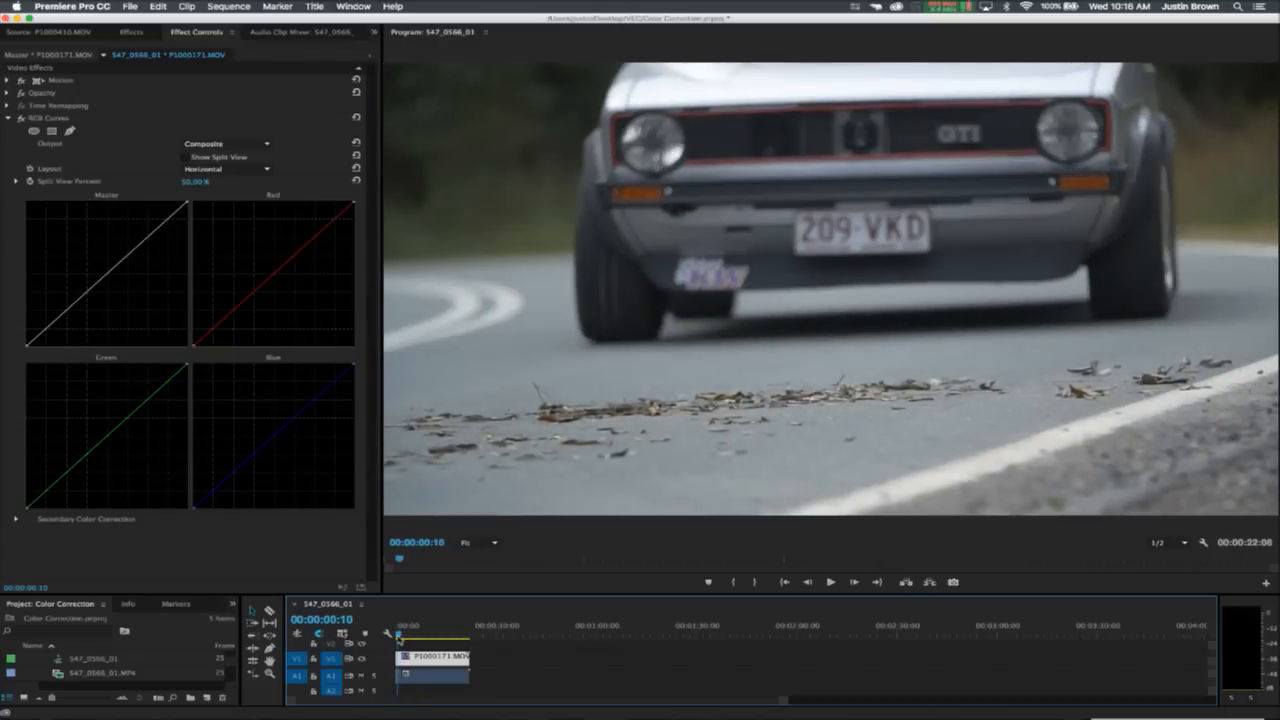
Shape the Master curve into a gentle S by lowering a shadow point and raising a highlight point.
{"action": "left_click", "coordinate": [66, 309]}
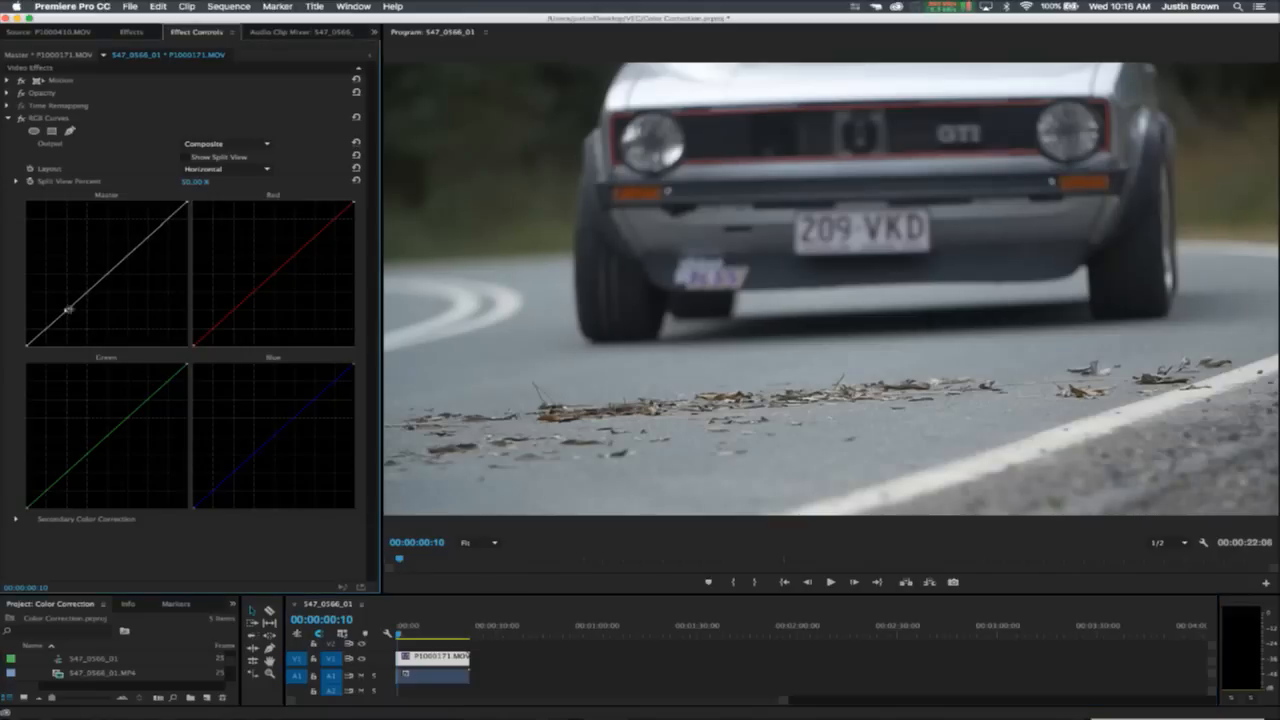
{"action": "left_click", "coordinate": [150, 233]}
{"action": "left_click_drag", "start_coordinate": [66, 309], "coordinate": [70, 316]}
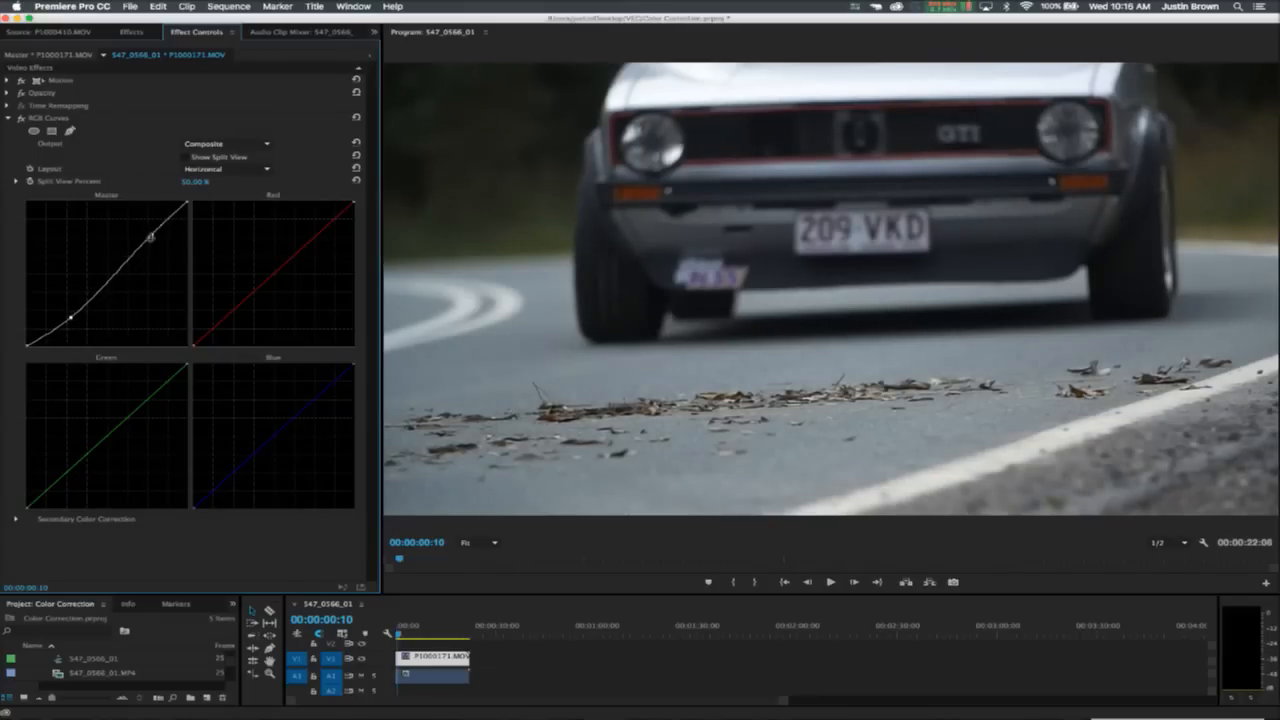
{"action": "left_click_drag", "start_coordinate": [151, 234], "coordinate": [142, 229]}
Compare the car shot with and without the RGB Curves contrast adjustment, leaving the effect enabled.
{"action": "left_click", "coordinate": [22, 121]}
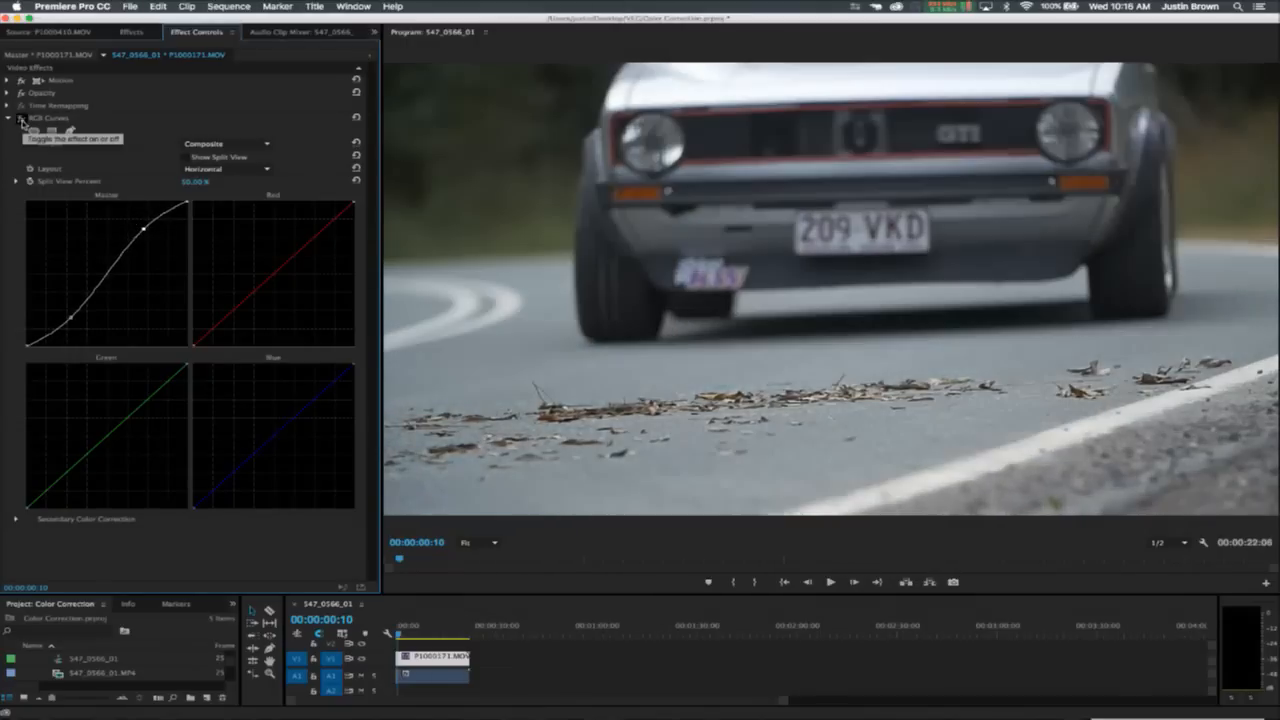
{"action": "left_click", "coordinate": [22, 121]}
{"action": "left_click", "coordinate": [22, 121]}
{"action": "left_click", "coordinate": [22, 121]}
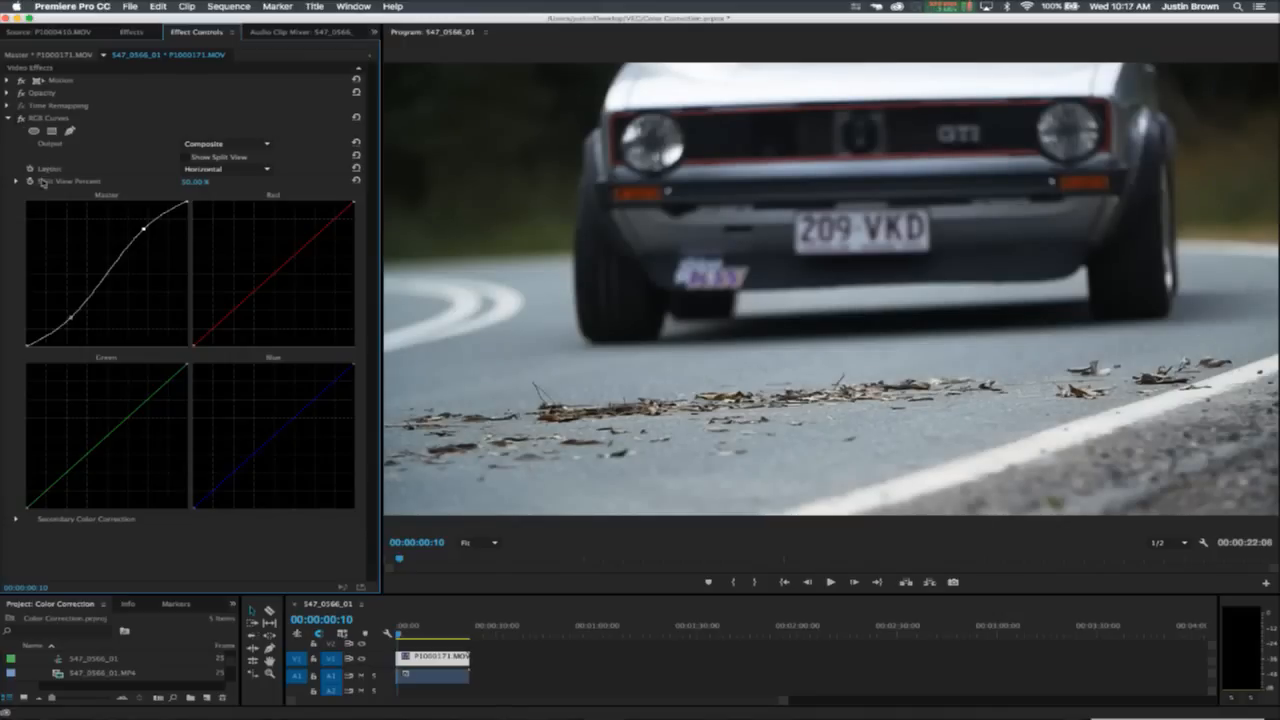
Fine-tune midpoints on the Master, Red, Green and Blue curves and compare the car shot with and without RGB Curves.
{"action": "mouse_move", "coordinate": [107, 274]}
{"action": "left_mouse_down"}
{"action": "mouse_move", "coordinate": [116, 287]}
{"action": "mouse_move", "coordinate": [104, 278]}
{"action": "left_mouse_up"}
{"action": "left_click", "coordinate": [271, 269]}
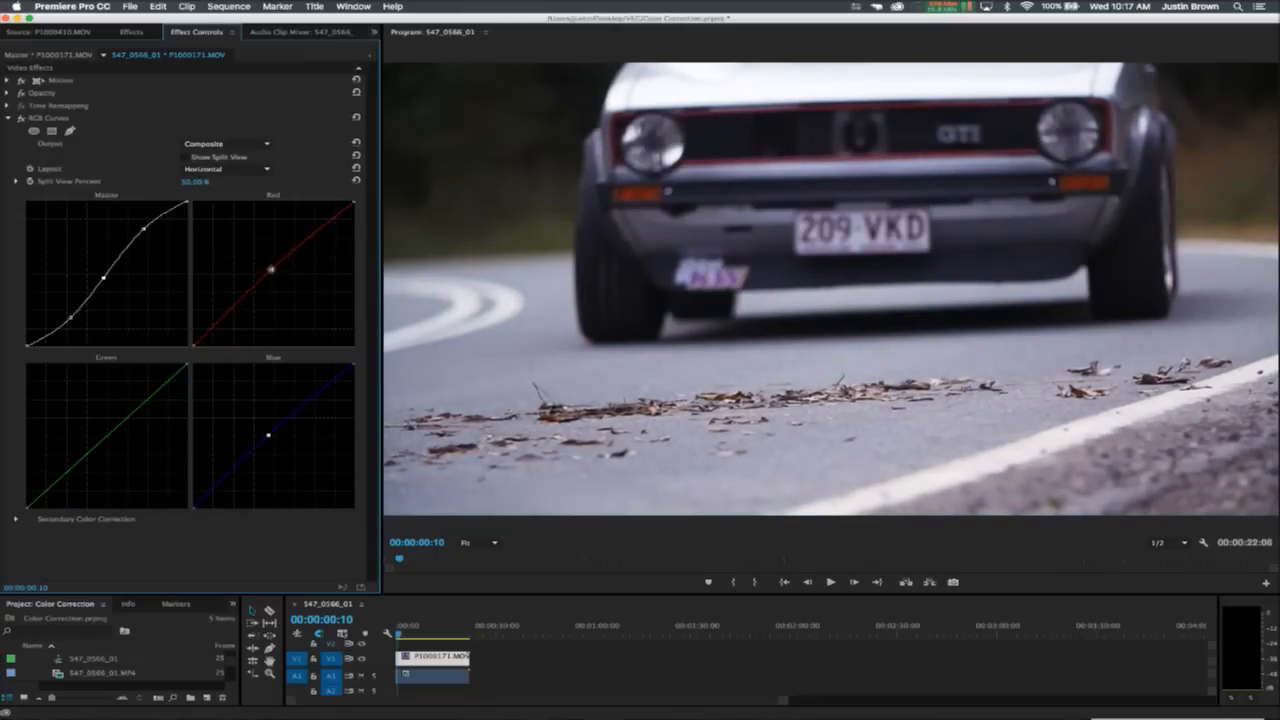
{"action": "left_click_drag", "start_coordinate": [272, 268], "coordinate": [276, 270]}
{"action": "left_click", "coordinate": [103, 437]}
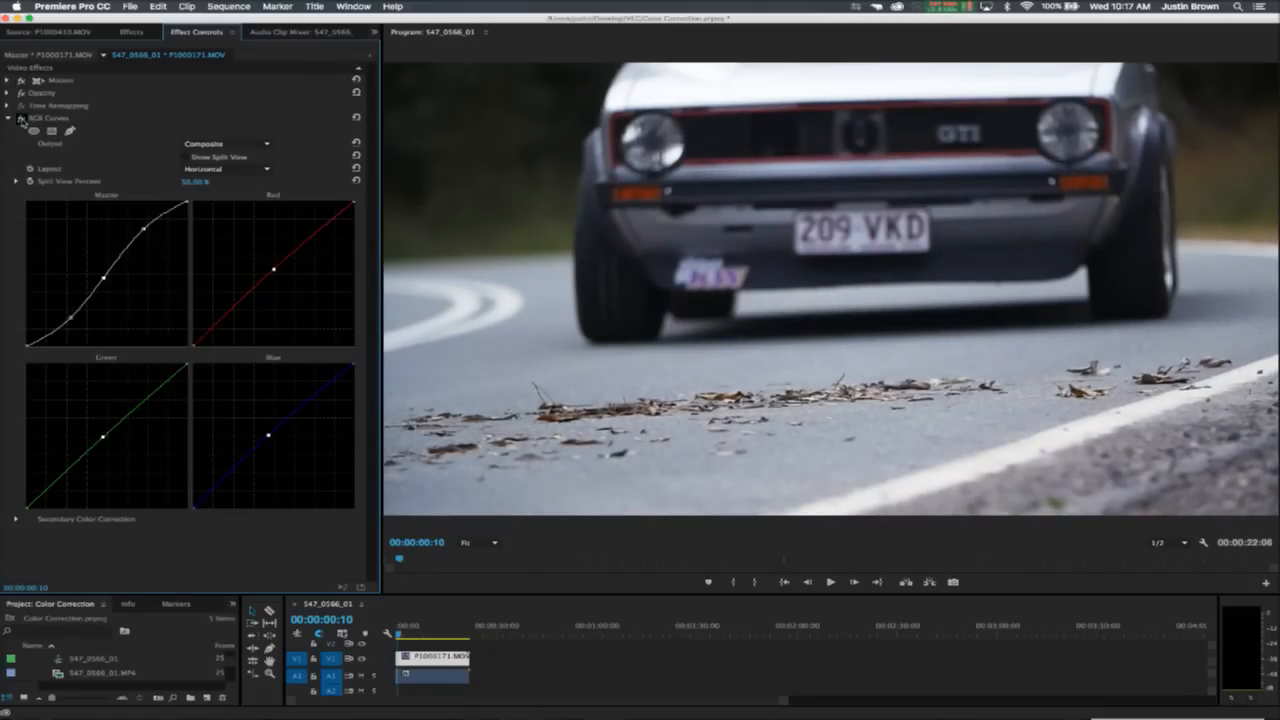
{"action": "left_click", "coordinate": [21, 119]}
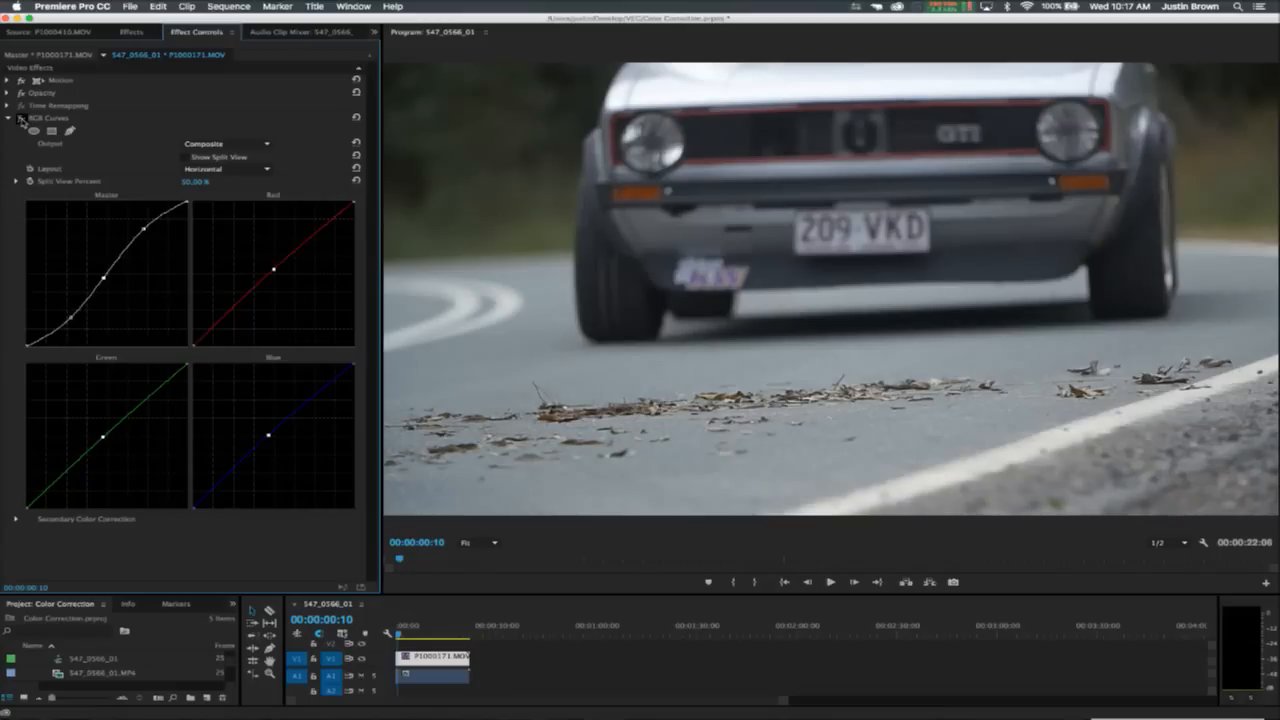
{"action": "left_click", "coordinate": [21, 119]}
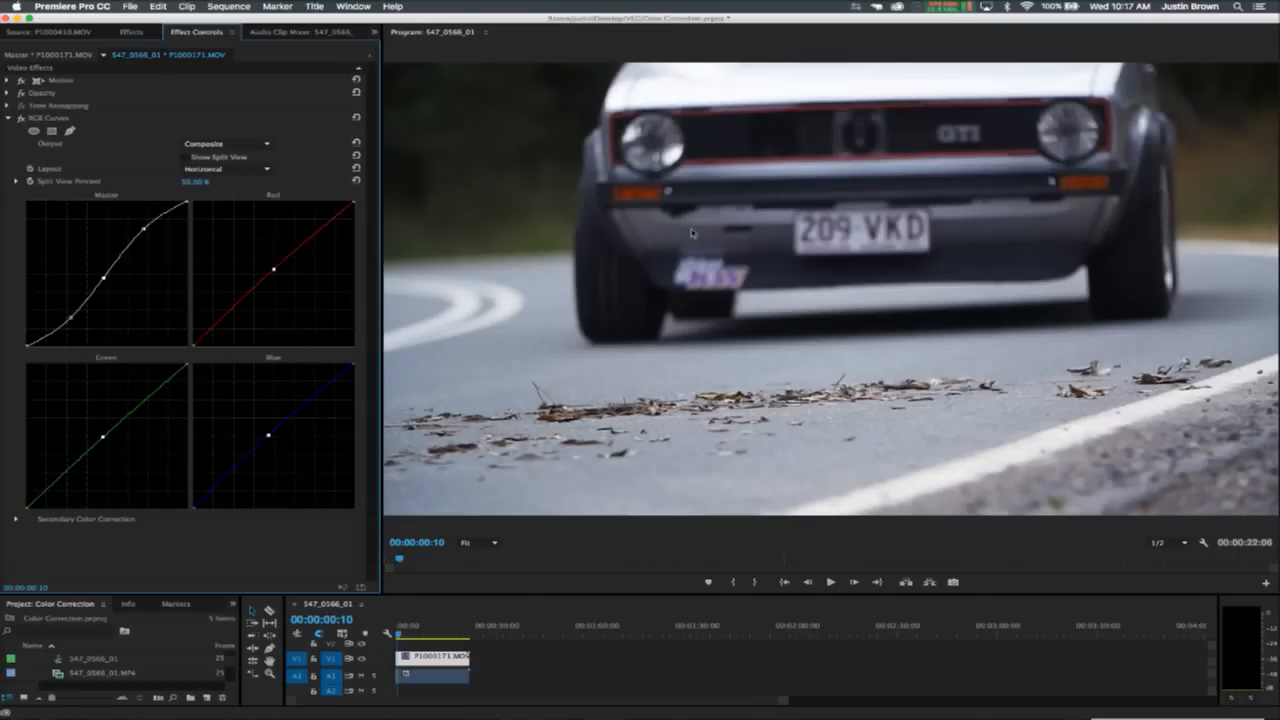
Lower the Red curve's midpoint slightly and compare the frame at 00:00:00:05 with and without RGB Curves.
{"action": "left_click_drag", "start_coordinate": [274, 270], "coordinate": [276, 273]}
{"action": "left_click_drag", "start_coordinate": [411, 636], "coordinate": [398, 636]}
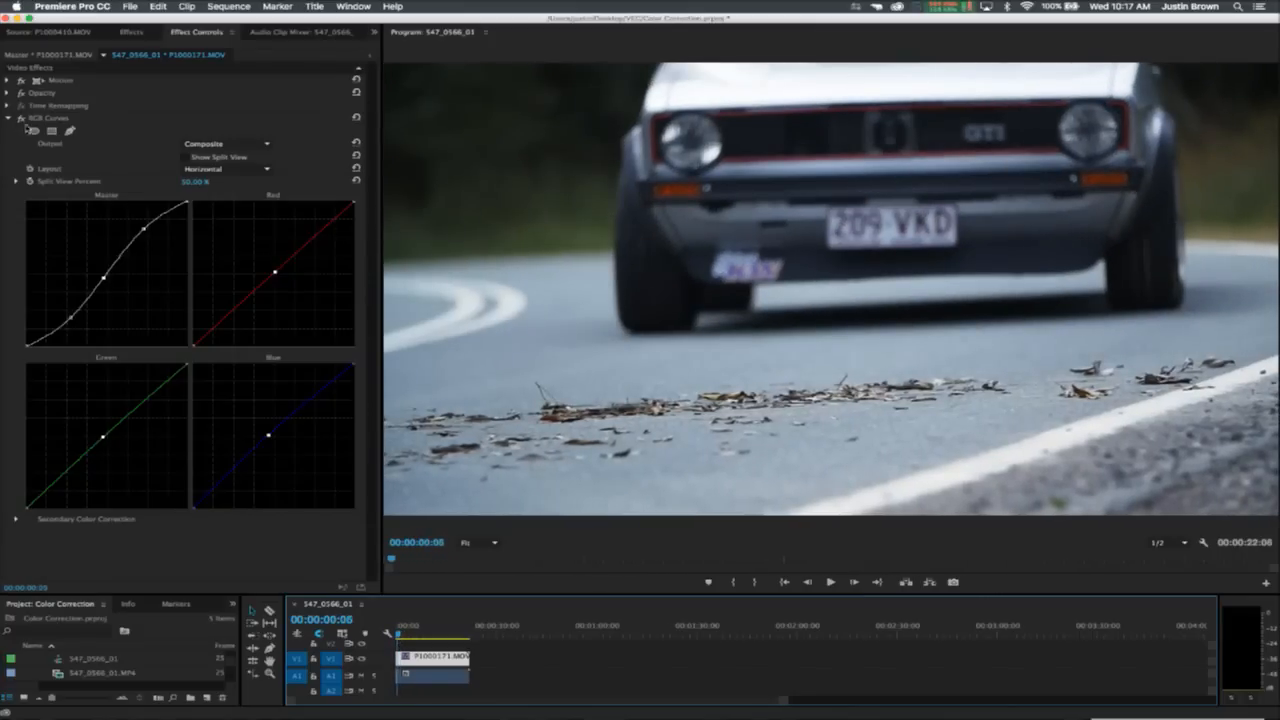
{"action": "left_click", "coordinate": [21, 118]}
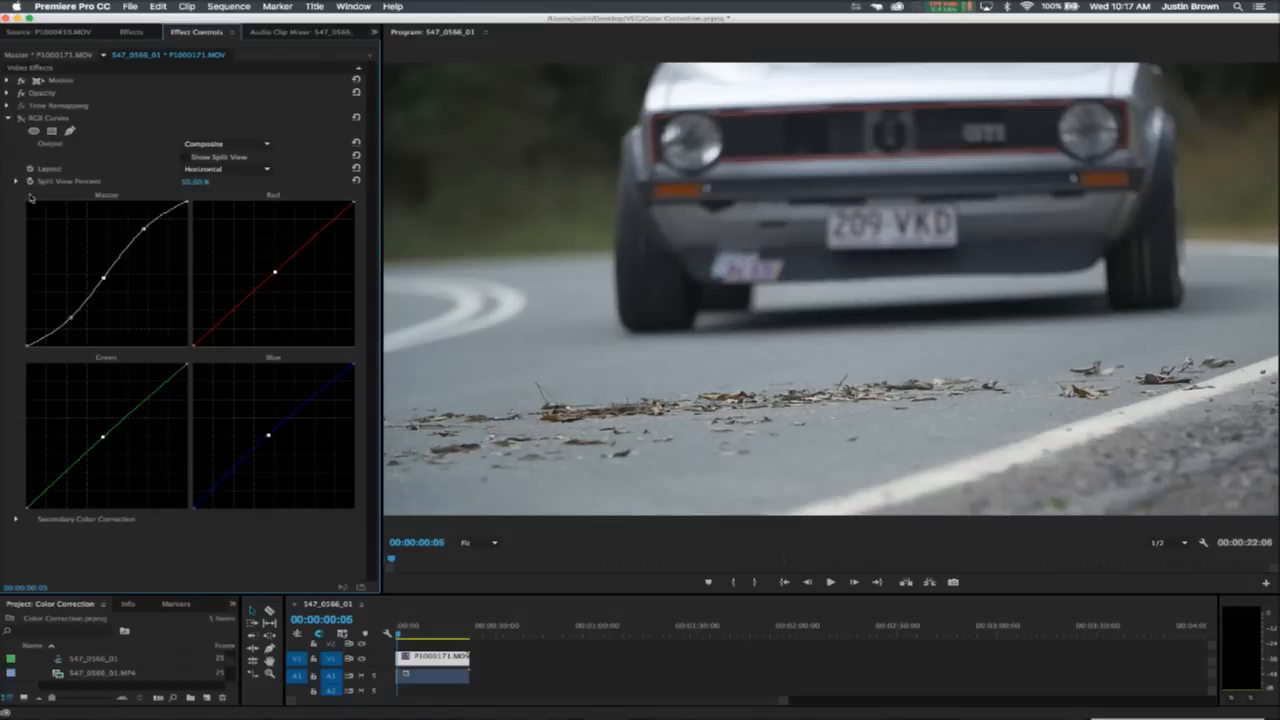
{"action": "left_click", "coordinate": [21, 118]}
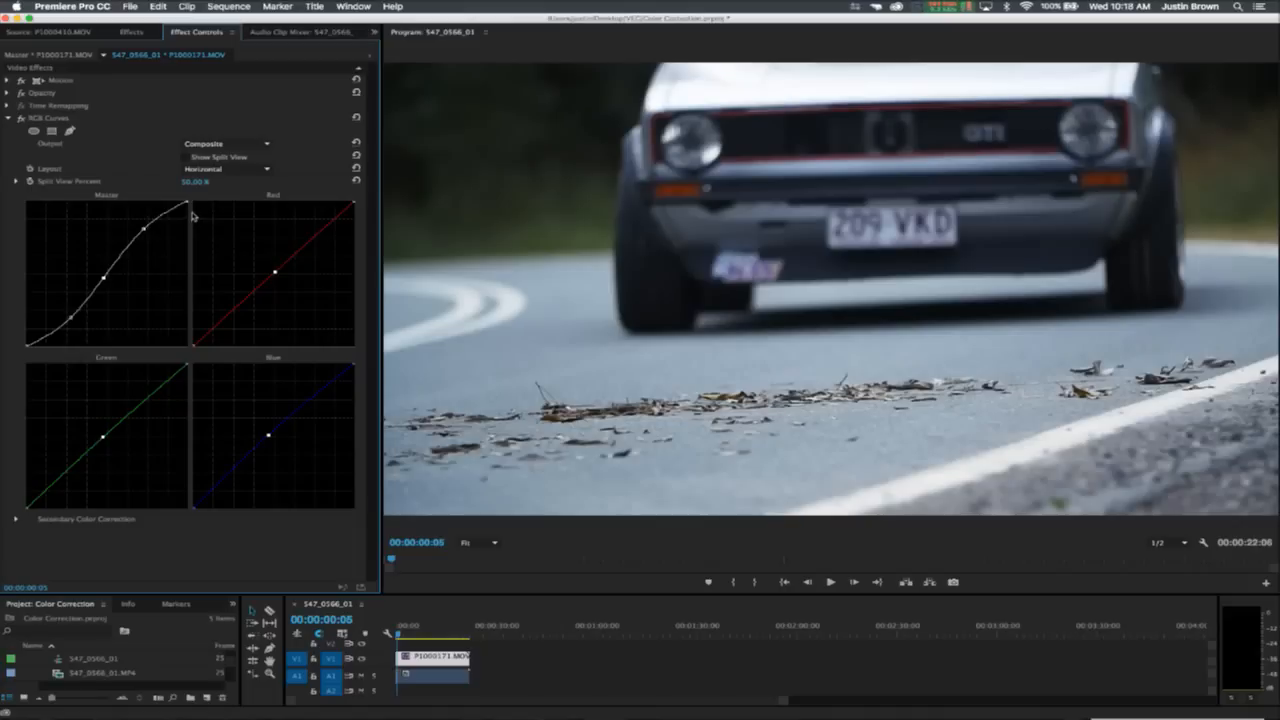
{"action": "left_click", "coordinate": [21, 118]}
{"action": "left_click", "coordinate": [21, 118]}
{"action": "left_click", "coordinate": [21, 118]}
{"action": "left_click", "coordinate": [21, 118]}
Replace the RGB Curves effect on the car clip with the Three-Way Color Corrector and display its settings.
{"action": "left_click", "coordinate": [54, 120]}
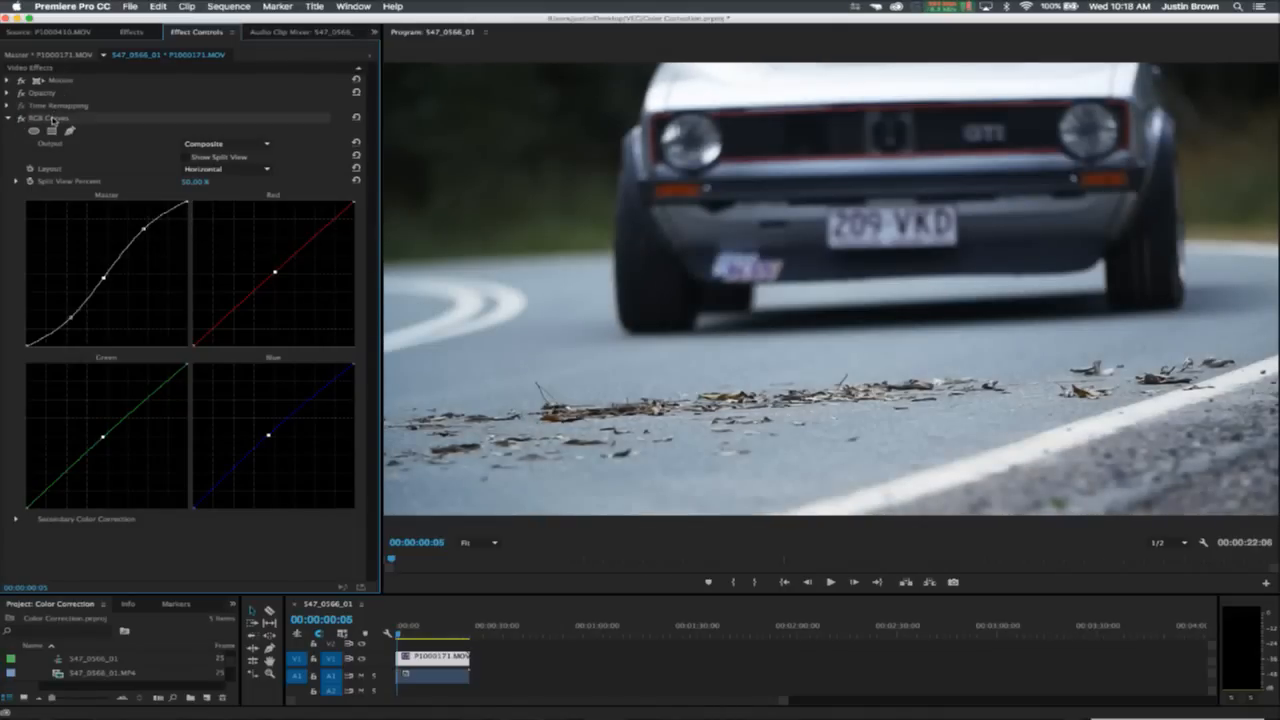
{"action": "key", "text": "Delete"}
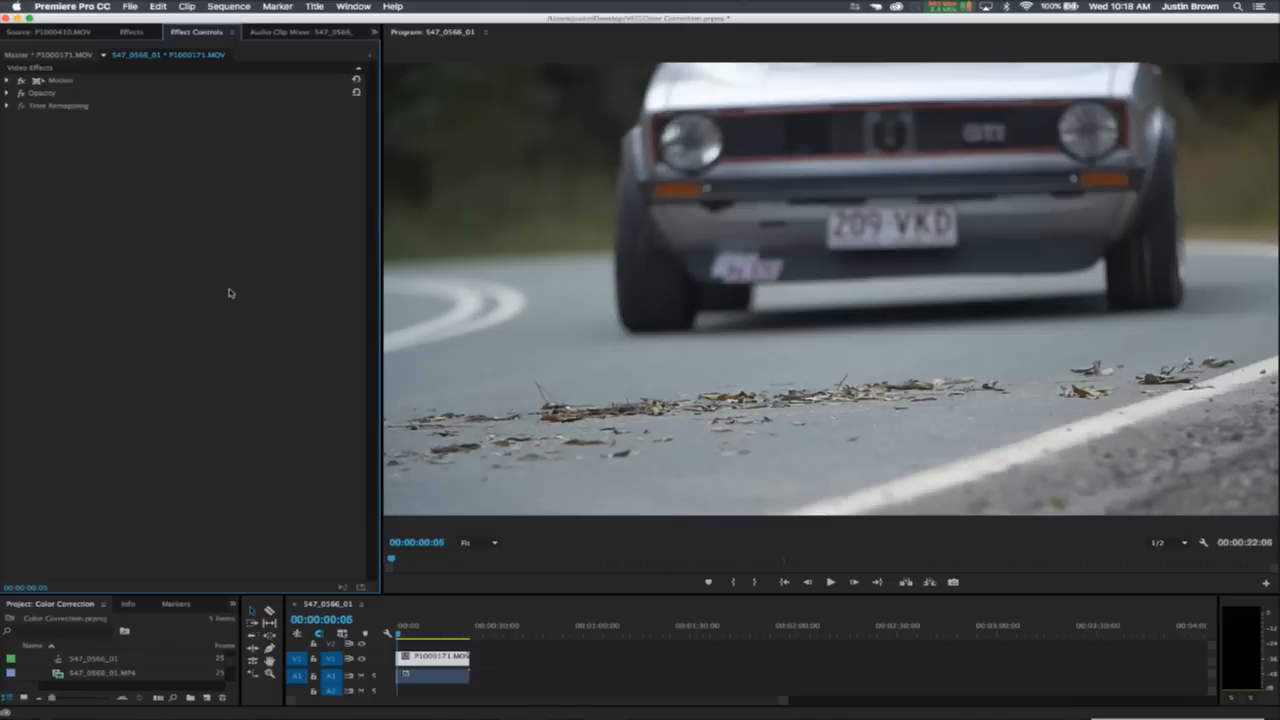
{"action": "left_click", "coordinate": [121, 34]}
{"action": "left_click", "coordinate": [48, 343]}
{"action": "left_click_drag", "start_coordinate": [43, 346], "coordinate": [457, 664]}
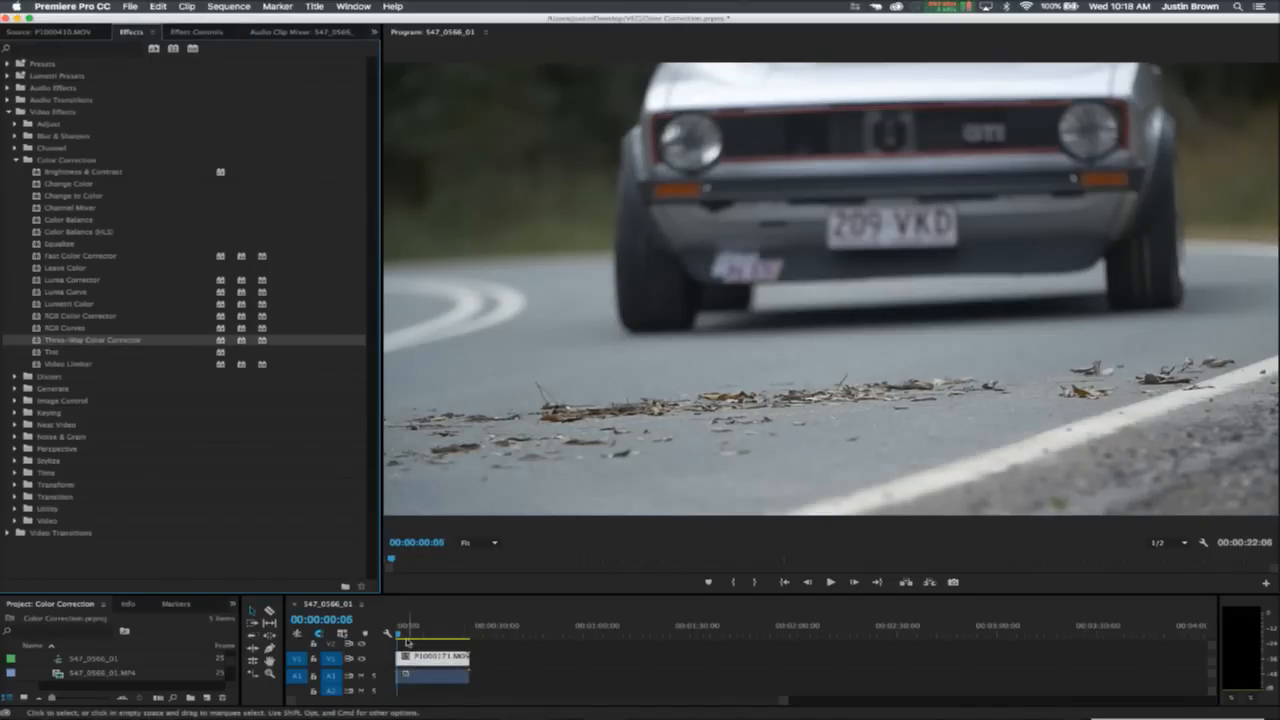
{"action": "left_click", "coordinate": [183, 32]}
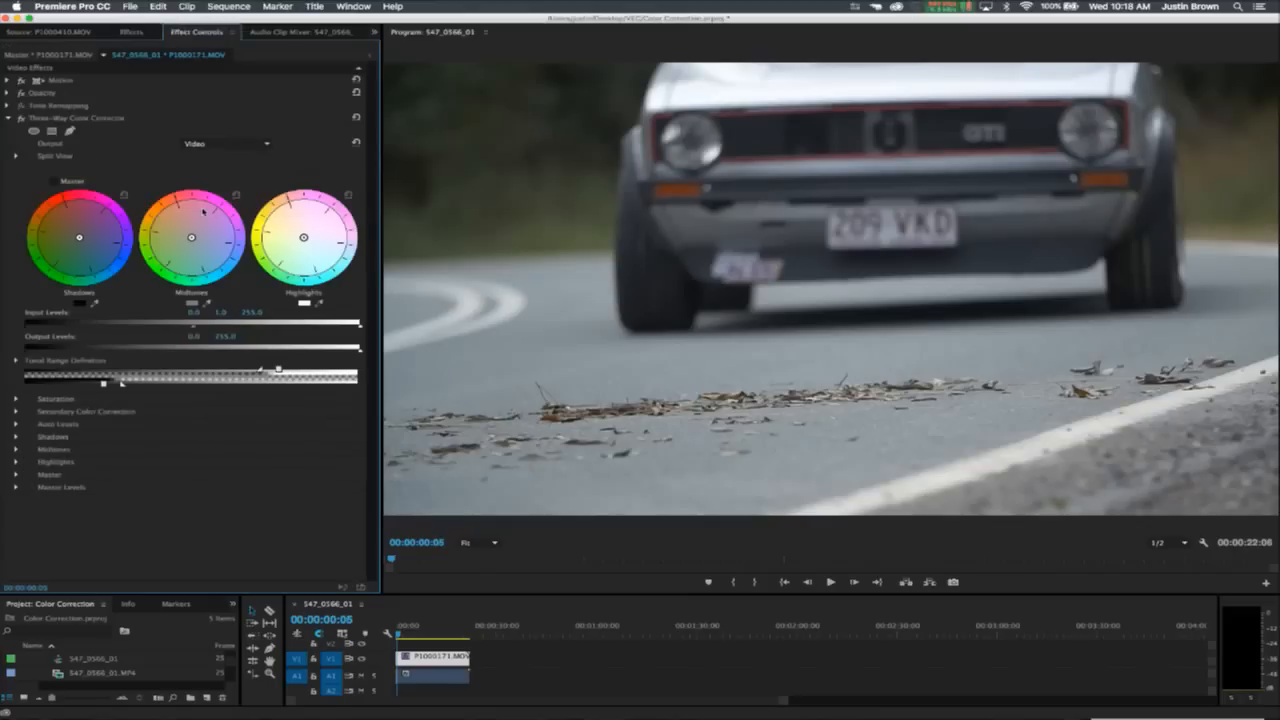
Set the Three-Way Color Corrector's input levels to about 13.7, 1.1 and 235.2.
{"action": "left_click_drag", "start_coordinate": [27, 328], "coordinate": [38, 333]}
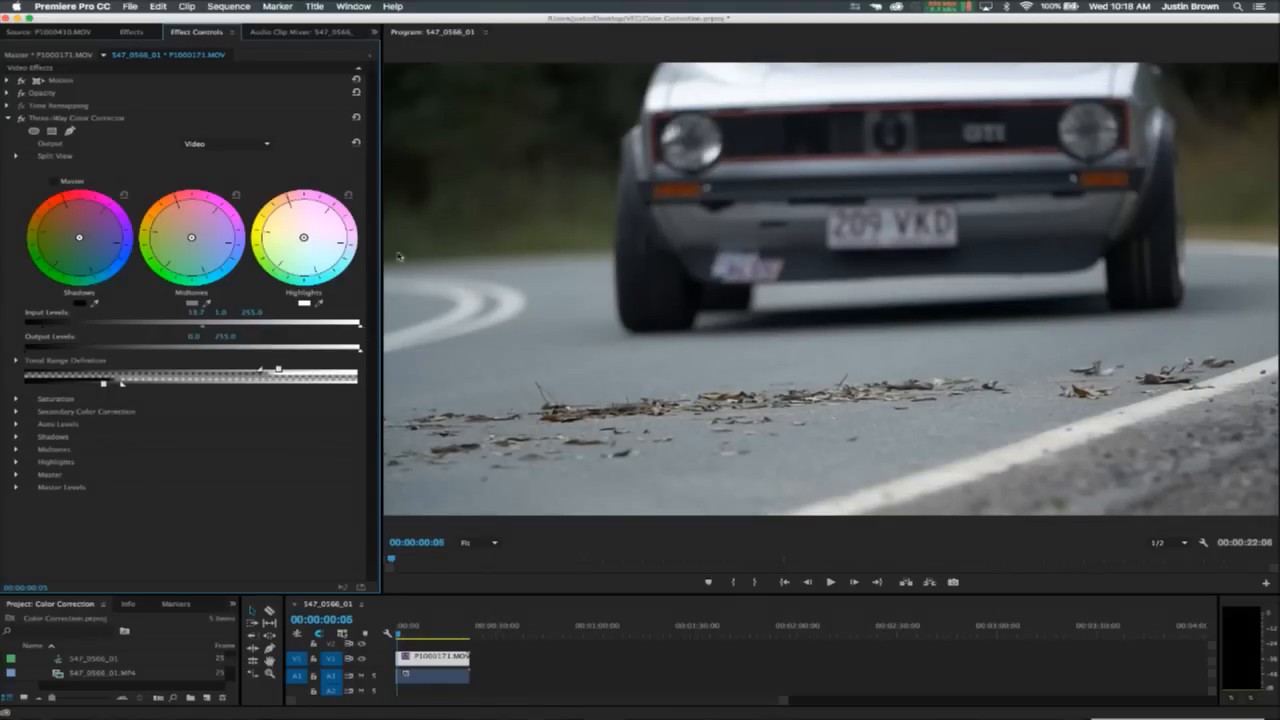
{"action": "left_click_drag", "start_coordinate": [358, 330], "coordinate": [334, 331]}
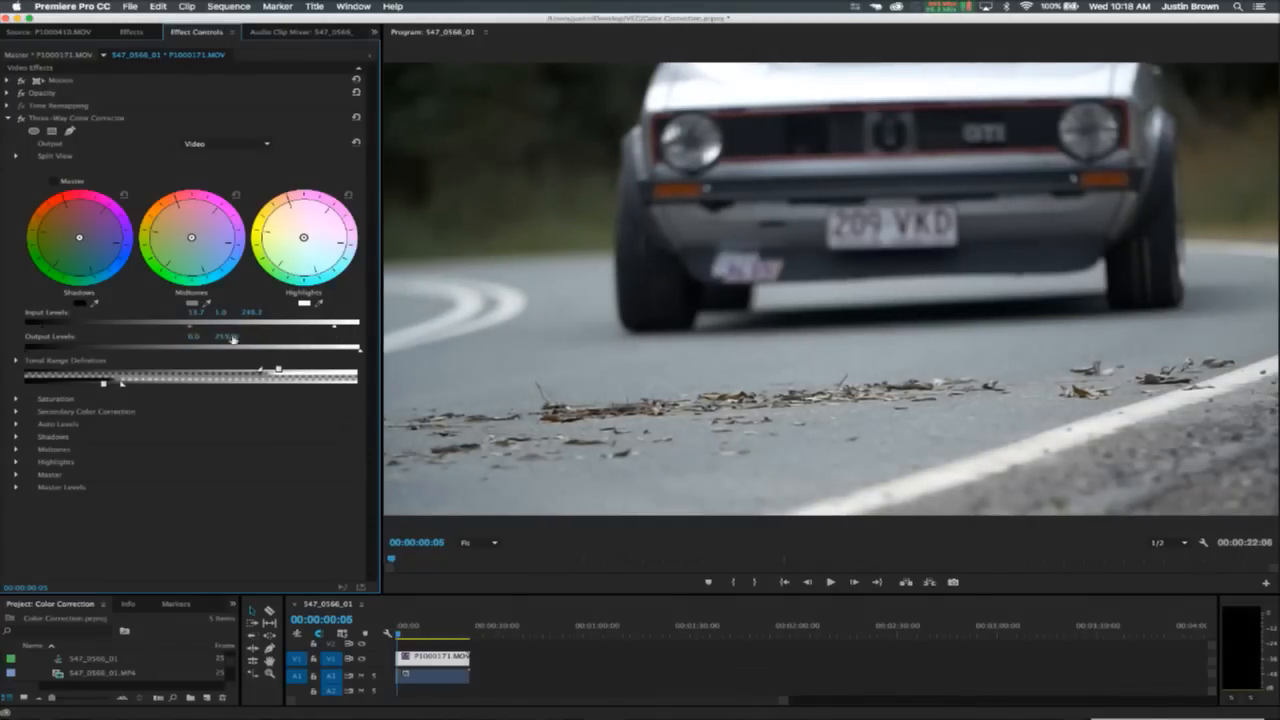
{"action": "mouse_move", "coordinate": [189, 330]}
{"action": "left_mouse_down"}
{"action": "mouse_move", "coordinate": [205, 329]}
{"action": "mouse_move", "coordinate": [192, 330]}
{"action": "left_mouse_up"}
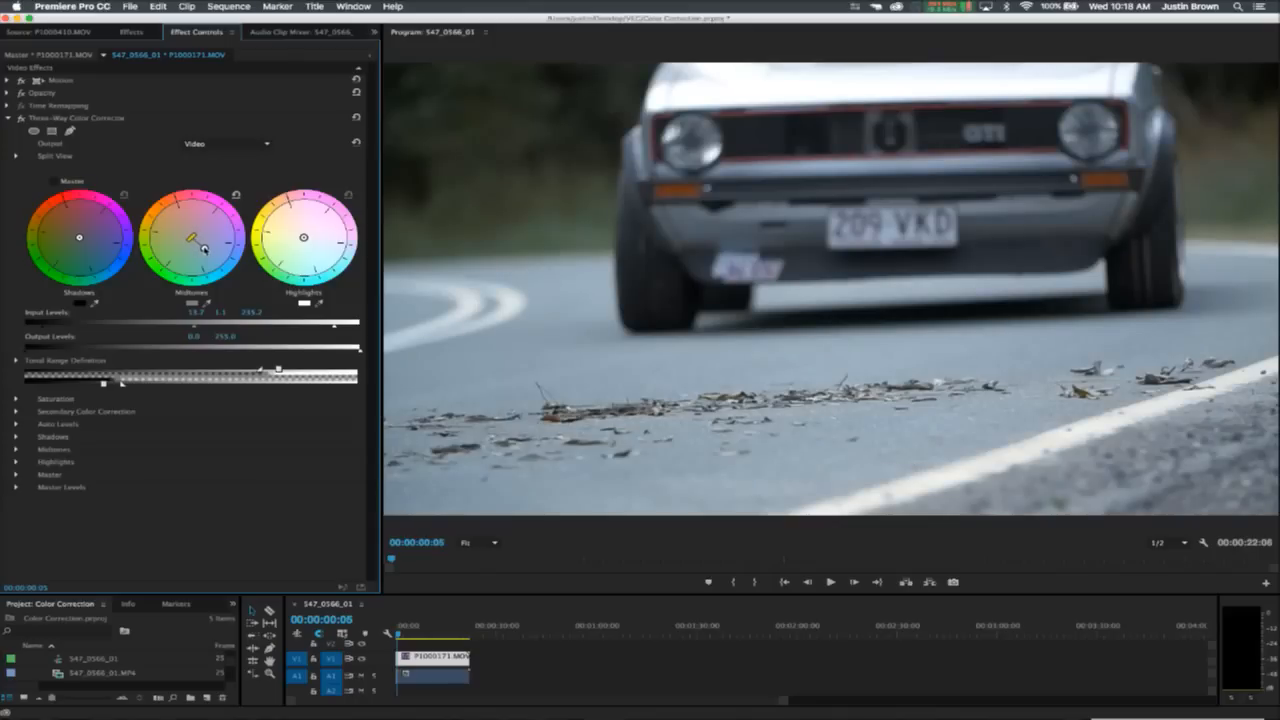
Push the Midtones color wheel strongly toward blue and move the playhead to 00:00:00:20.
{"action": "left_click_drag", "start_coordinate": [209, 251], "coordinate": [228, 251]}
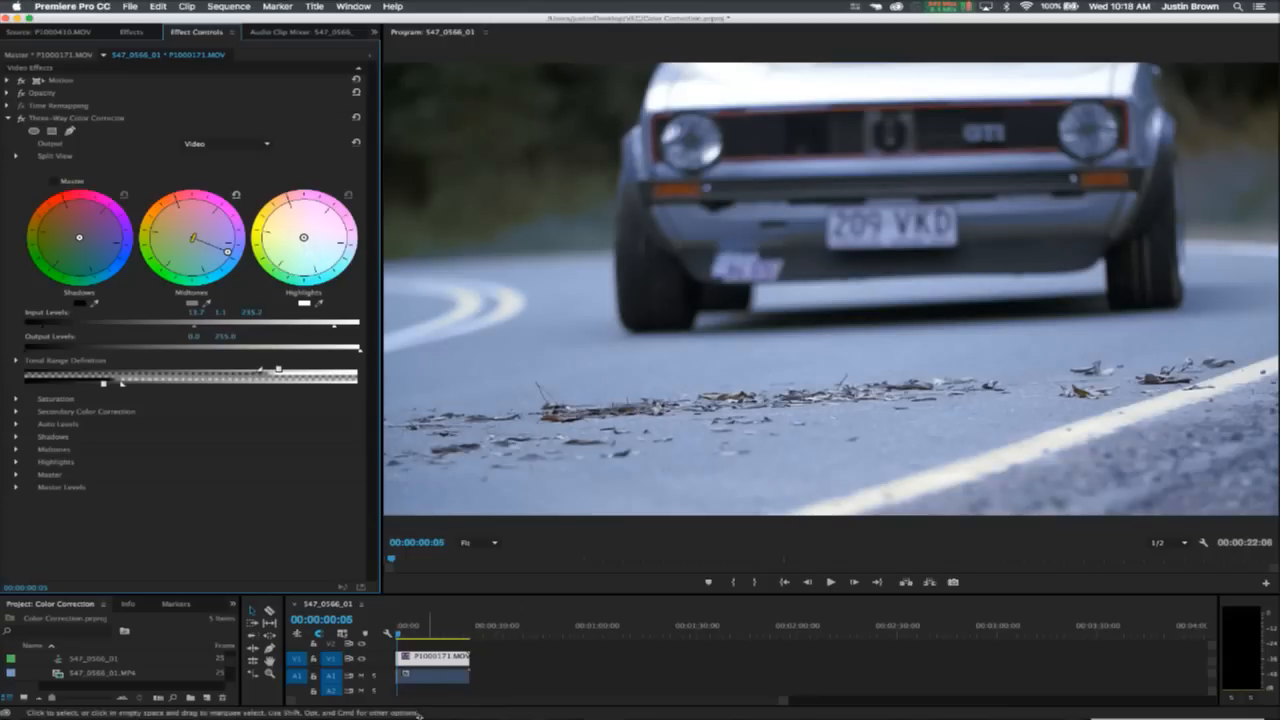
{"action": "left_click", "coordinate": [404, 632]}
{"action": "left_click_drag", "start_coordinate": [404, 632], "coordinate": [399, 633]}
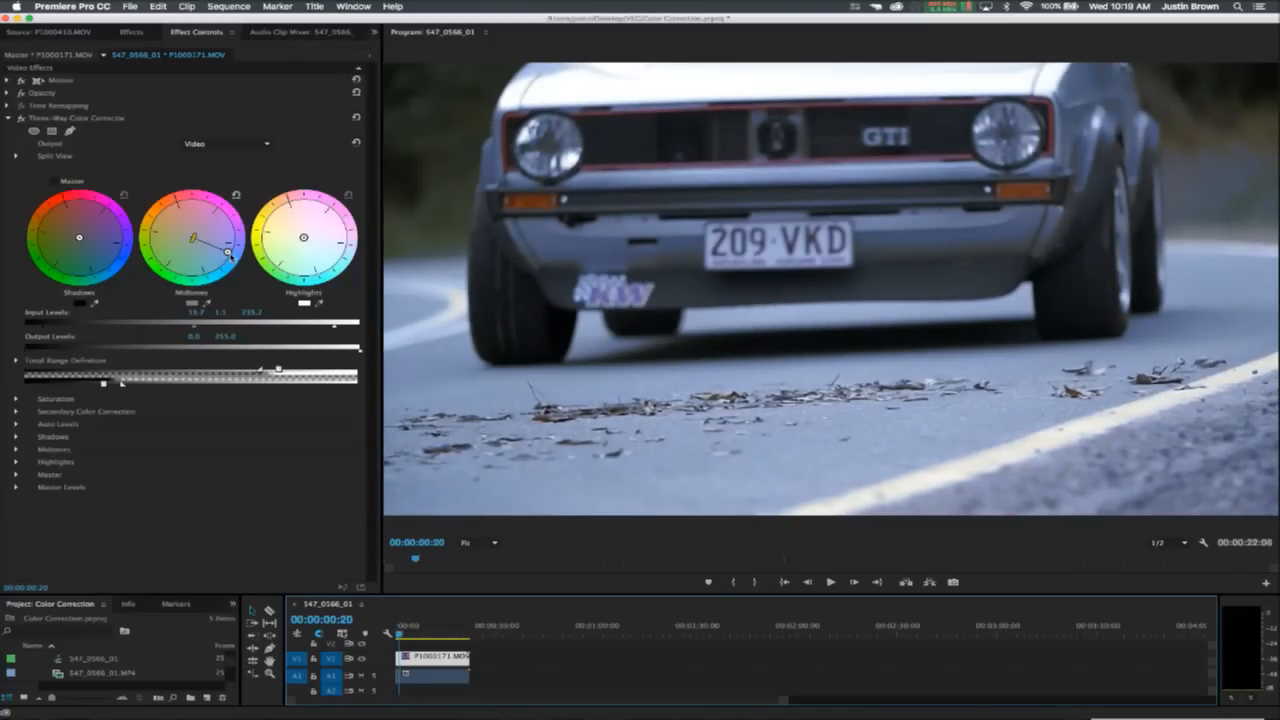
Try a warm orange tint on the Midtones color wheel, then settle on a moderate blue tint.
{"action": "left_click_drag", "start_coordinate": [228, 253], "coordinate": [172, 226]}
{"action": "left_click_drag", "start_coordinate": [170, 226], "coordinate": [172, 228]}
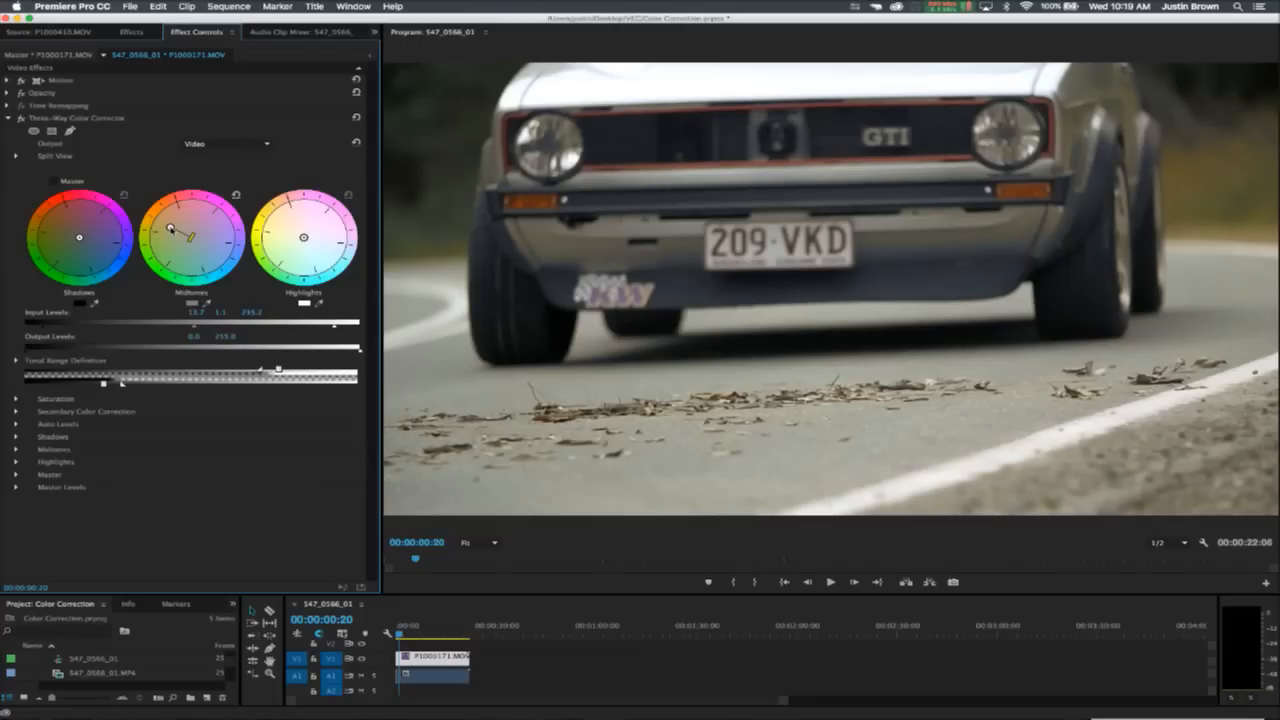
{"action": "left_click_drag", "start_coordinate": [170, 228], "coordinate": [215, 251]}
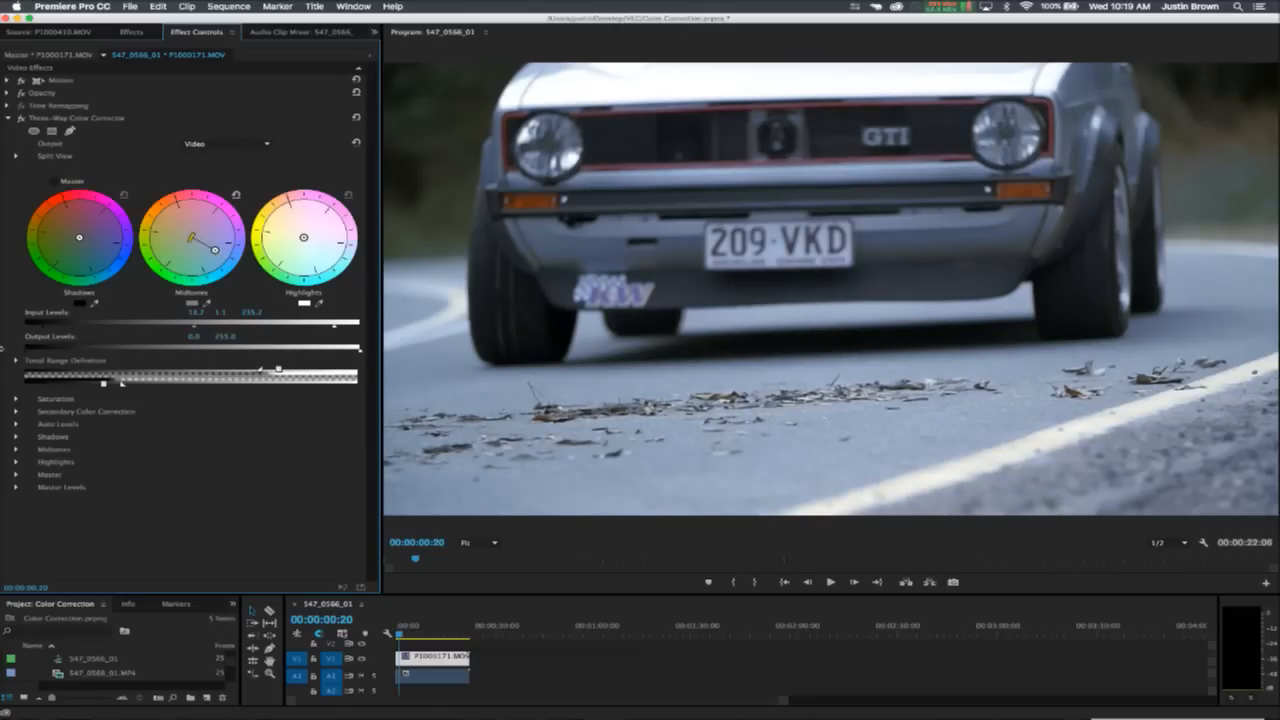
Refine the midtone and white input levels to about 1.0 and 228.6, and compare the shot with and without the Three-Way Color Corrector.
{"action": "left_click_drag", "start_coordinate": [201, 325], "coordinate": [189, 329]}
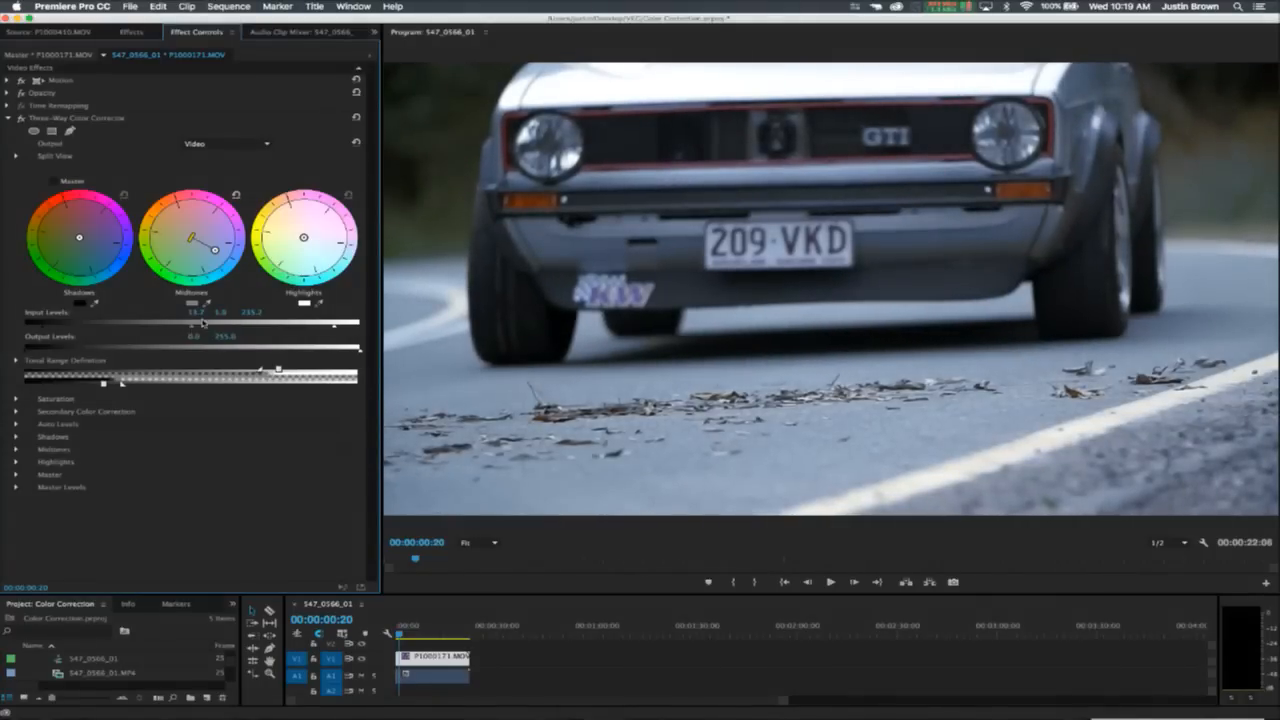
{"action": "left_click_drag", "start_coordinate": [334, 327], "coordinate": [317, 331]}
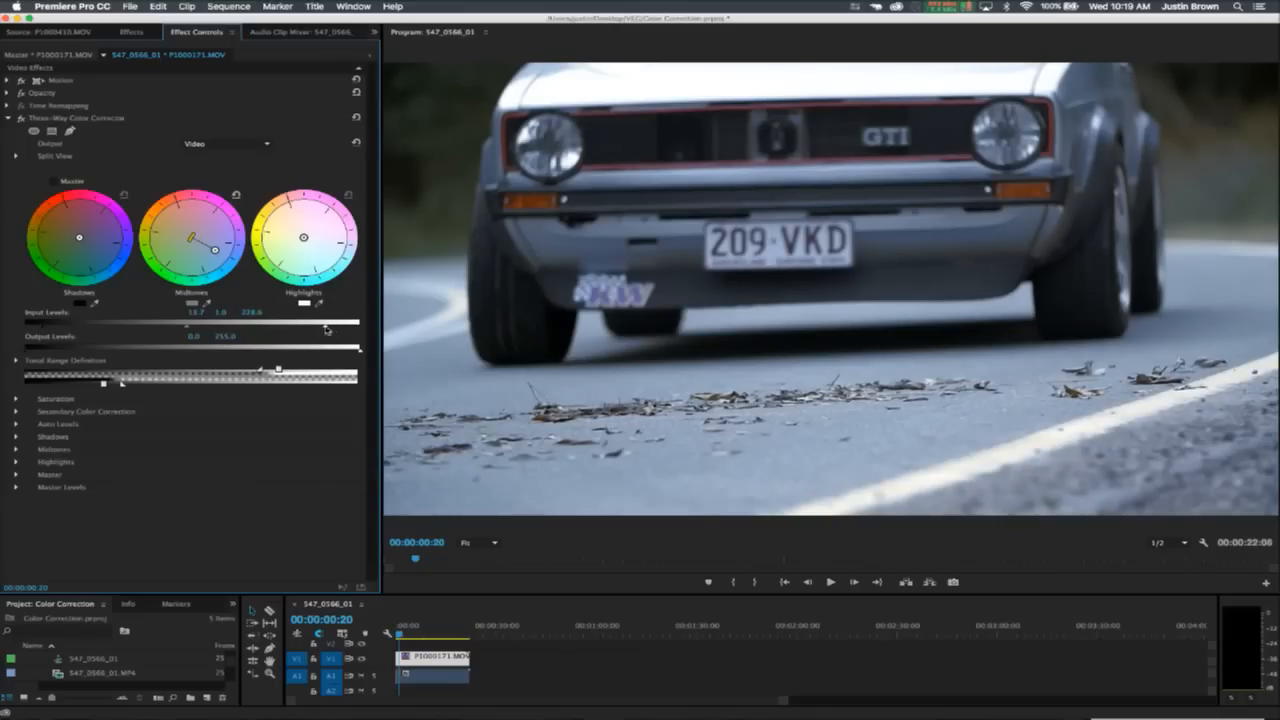
{"action": "left_click", "coordinate": [20, 118]}
{"action": "left_click", "coordinate": [20, 118]}
{"action": "left_click", "coordinate": [20, 118]}
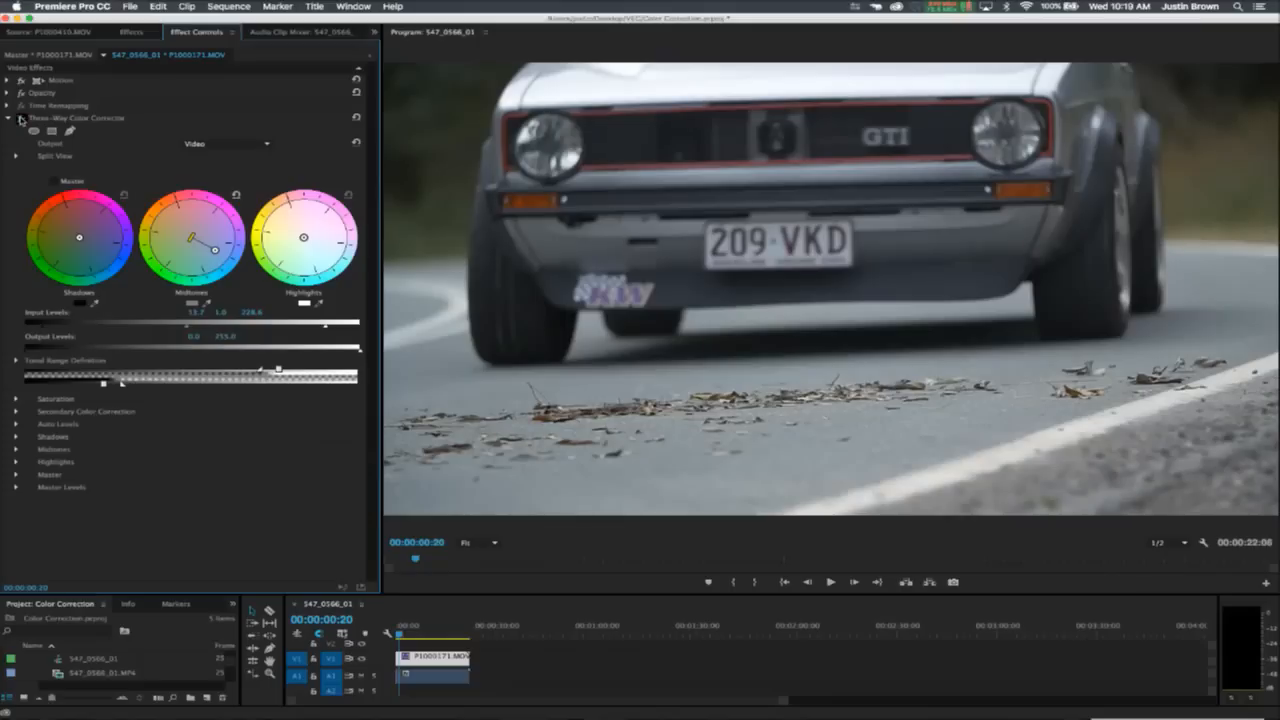
{"action": "left_click", "coordinate": [20, 118]}
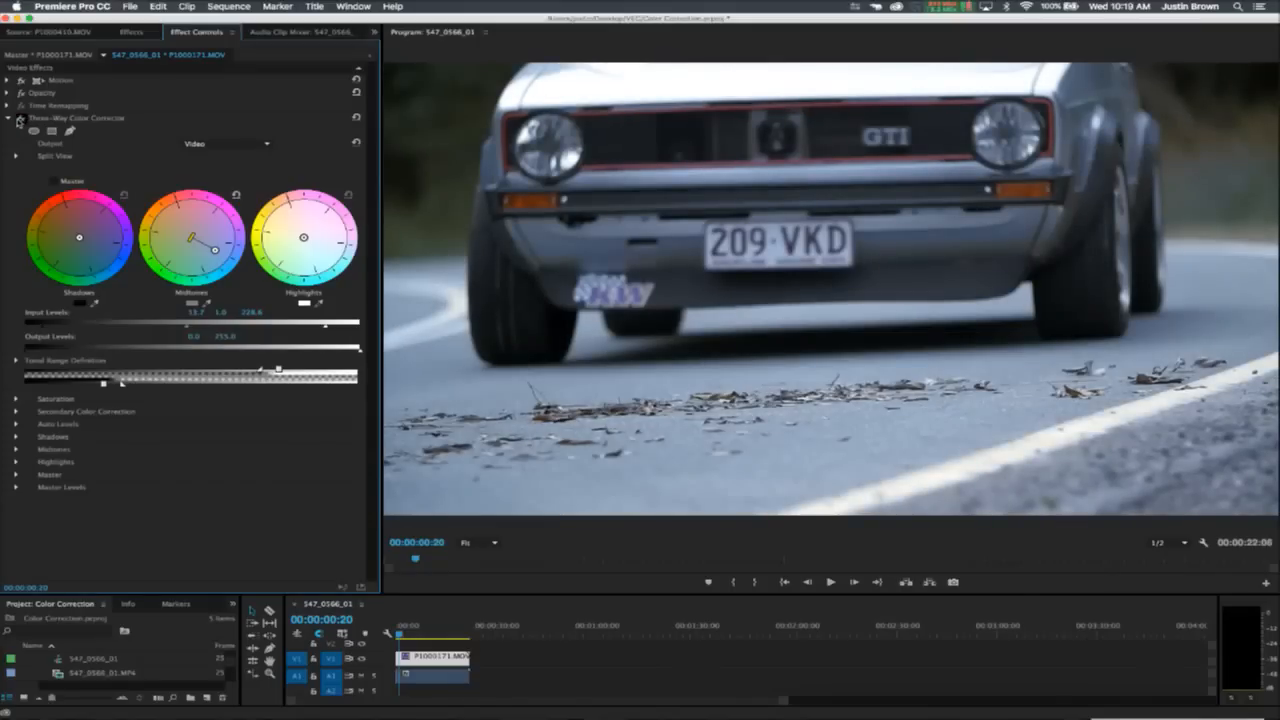